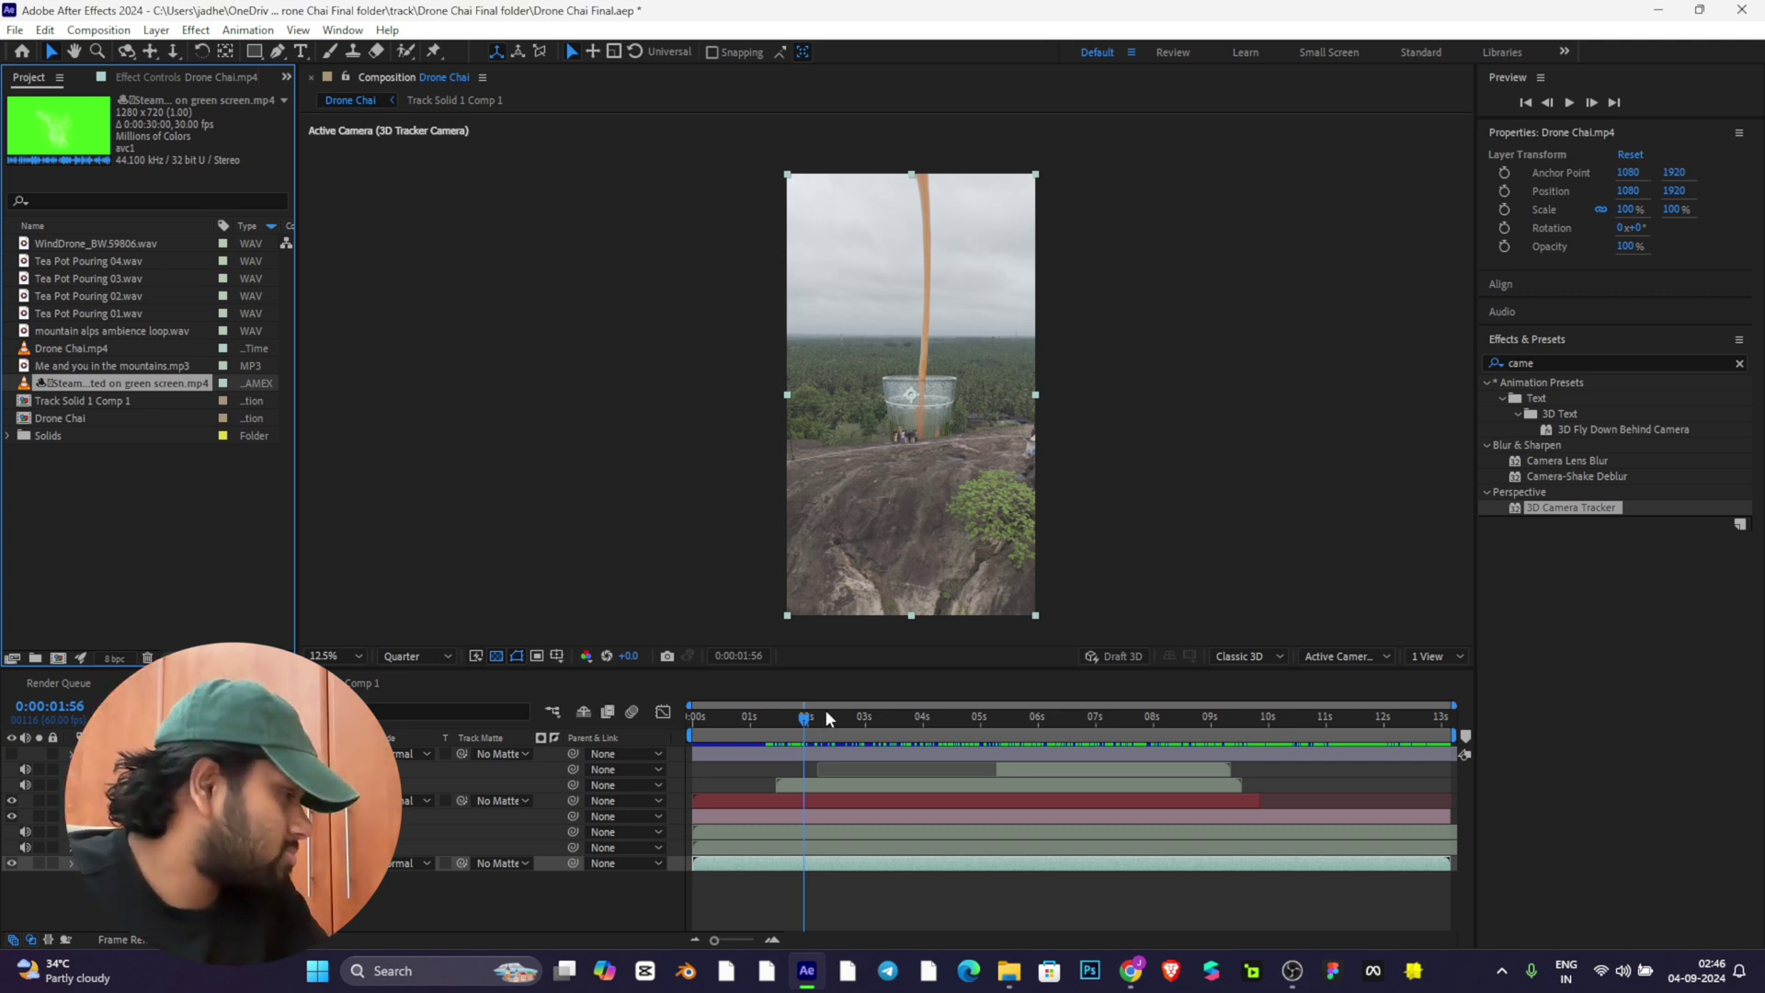
# Step: Place the steam green-screen clip over the glass in the Drone Chai composition and scale it to 146%
pyautogui.moveTo(814, 715); pyautogui.dragTo(763, 730)
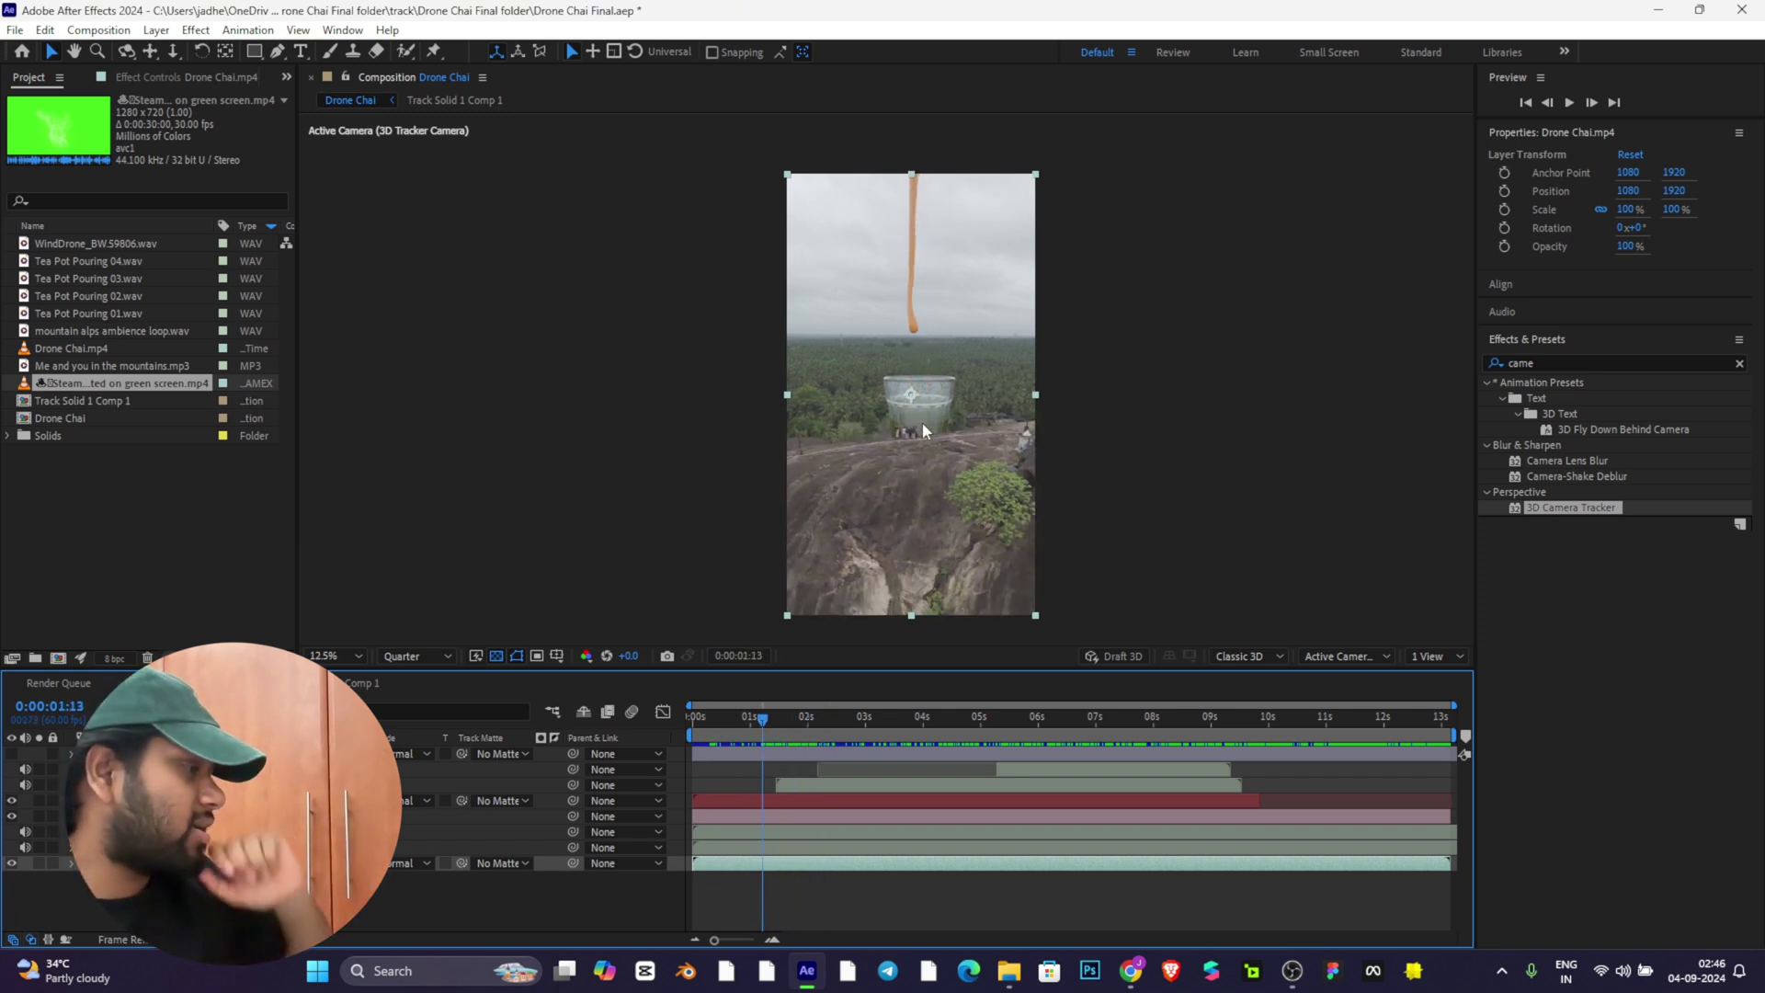
pyautogui.scroll(2, 942, 307)
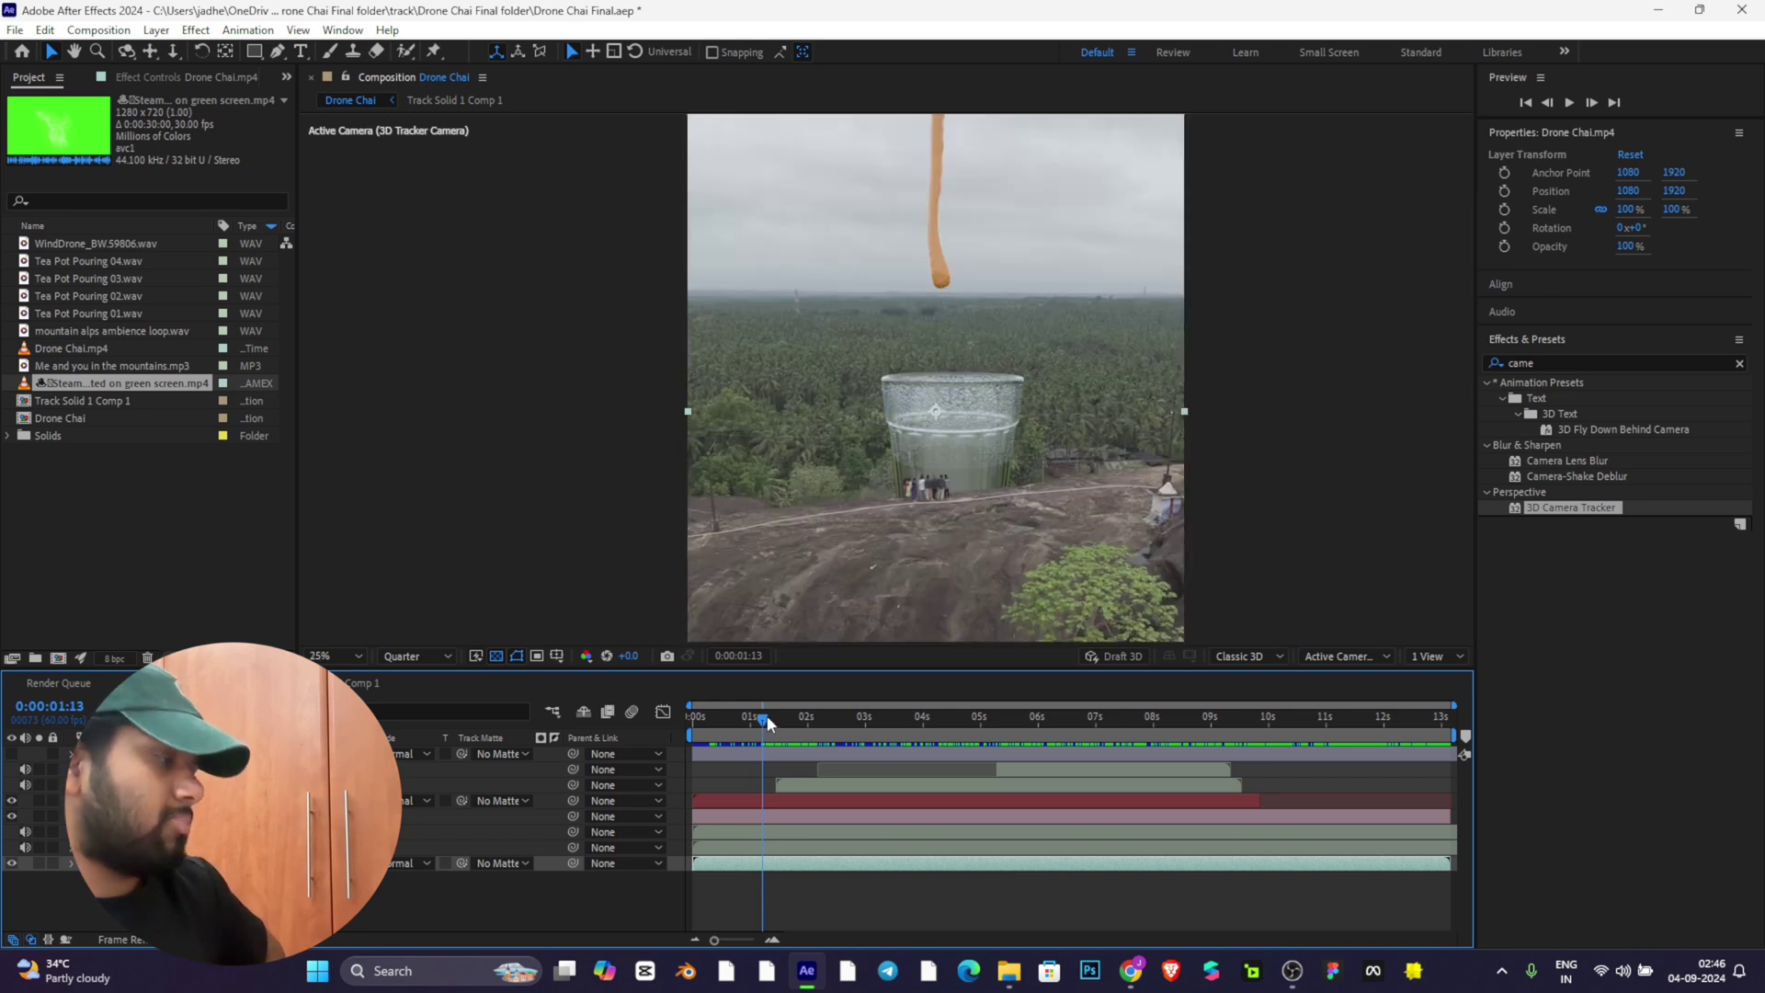
pyautogui.moveTo(767, 715); pyautogui.dragTo(805, 731)
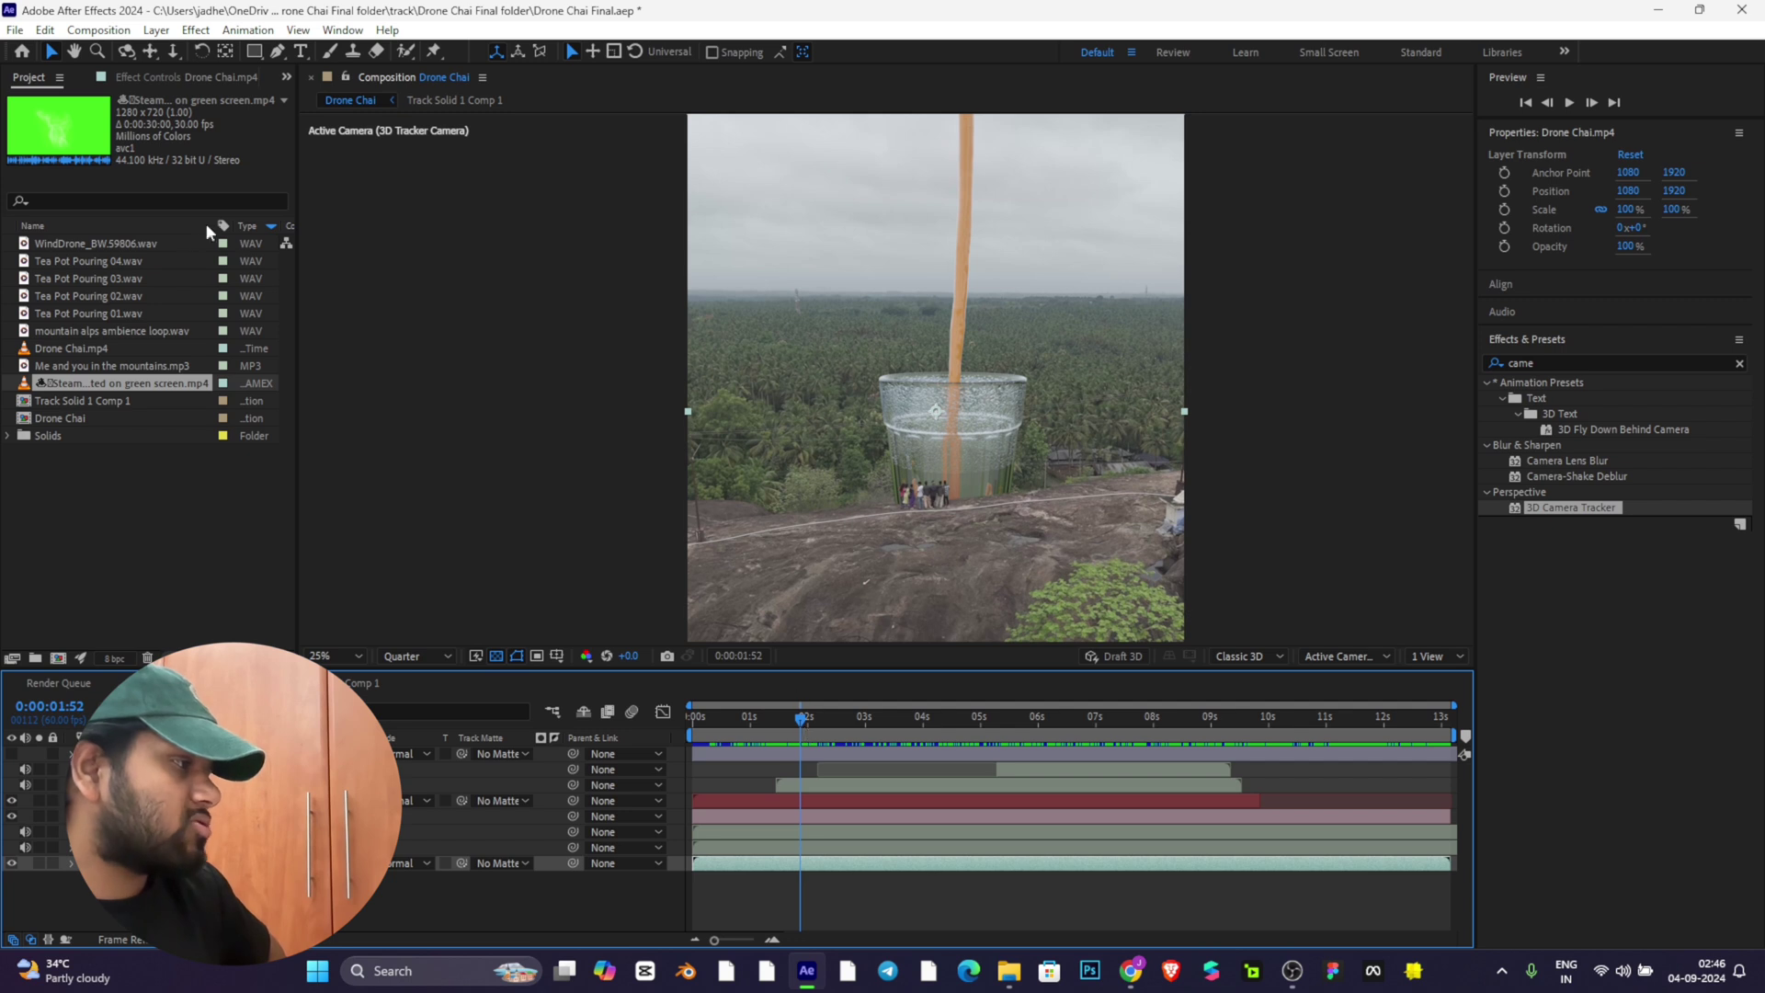
pyautogui.moveTo(83, 391); pyautogui.dragTo(942, 389)
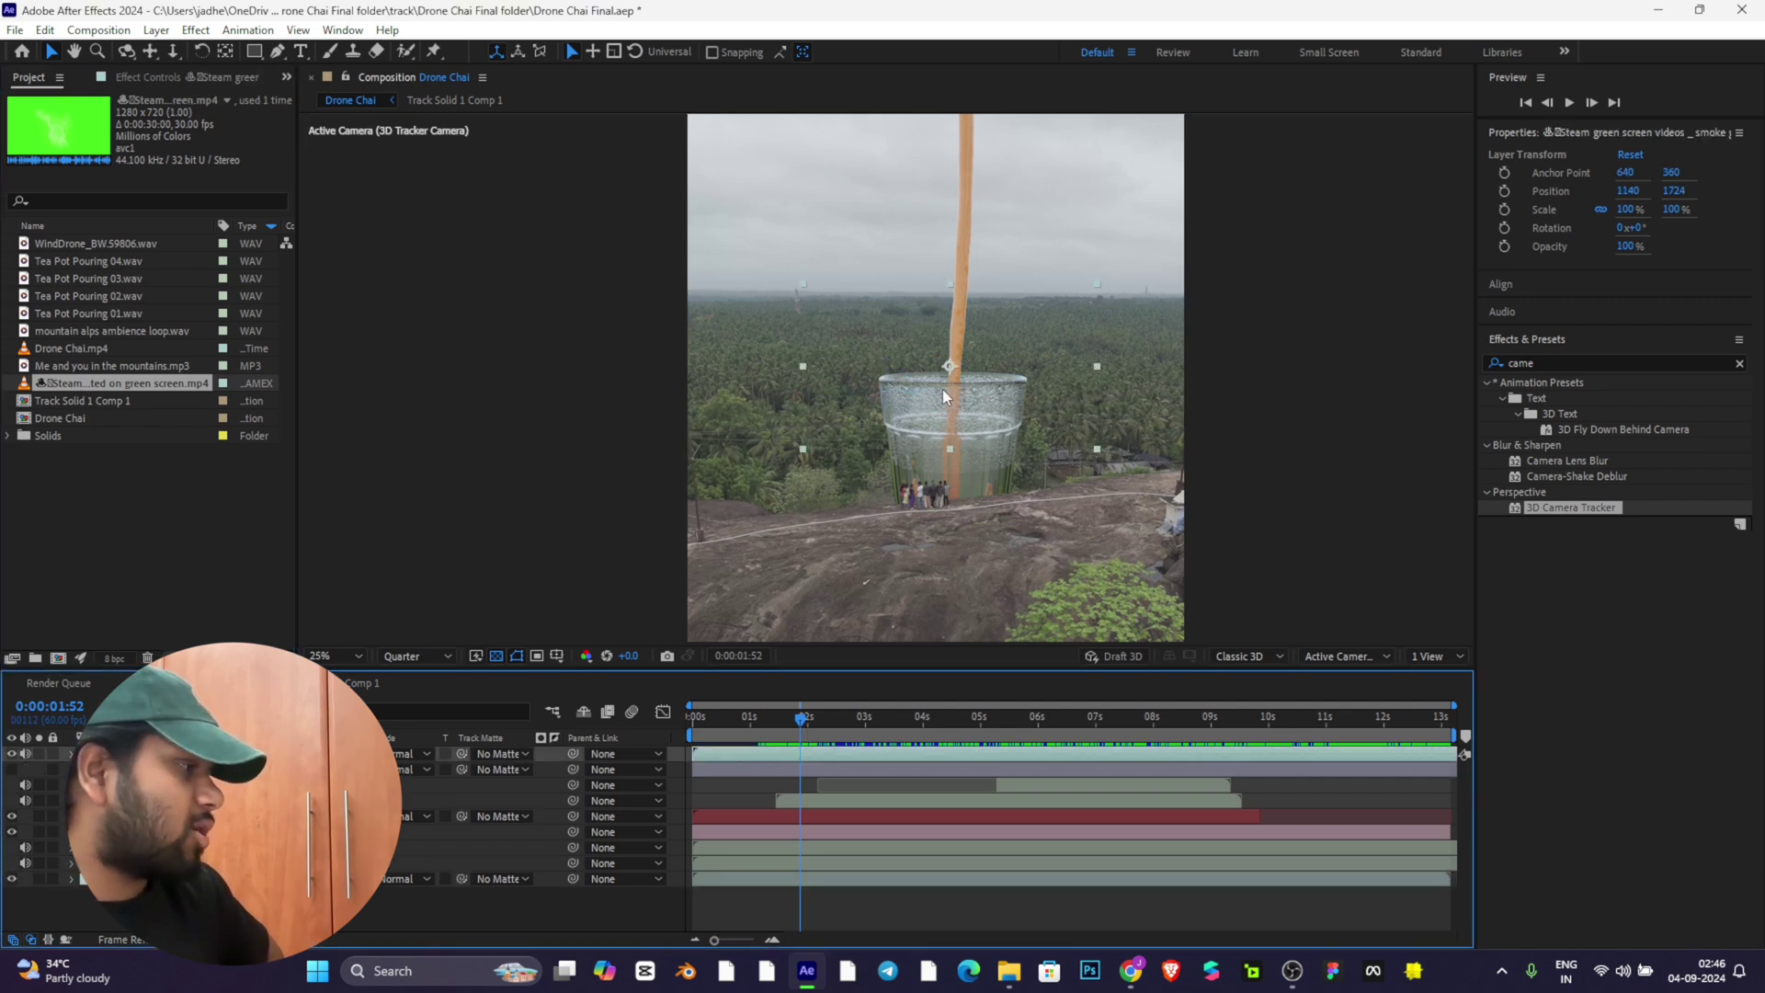
pyautogui.click(72, 754)
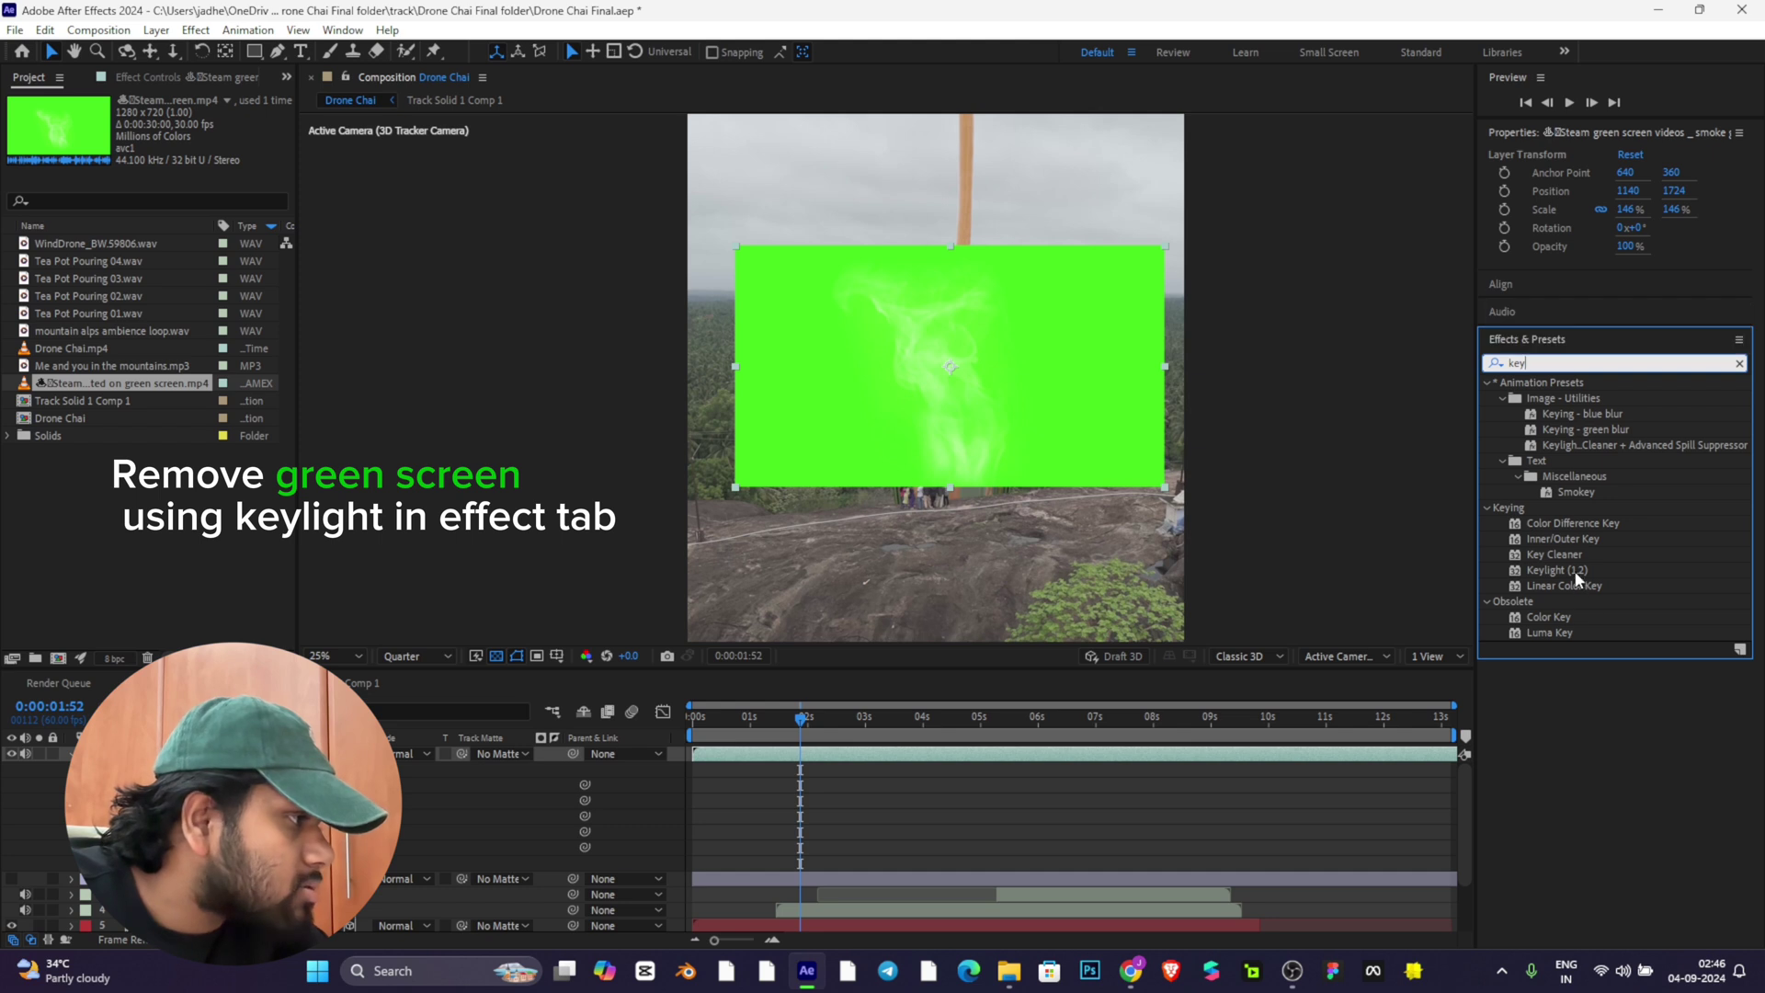
# Step: Apply Keylight (1.2) to the steam clip and sample its green background as the Screen Colour
pyautogui.moveTo(1556, 570); pyautogui.dragTo(903, 754)
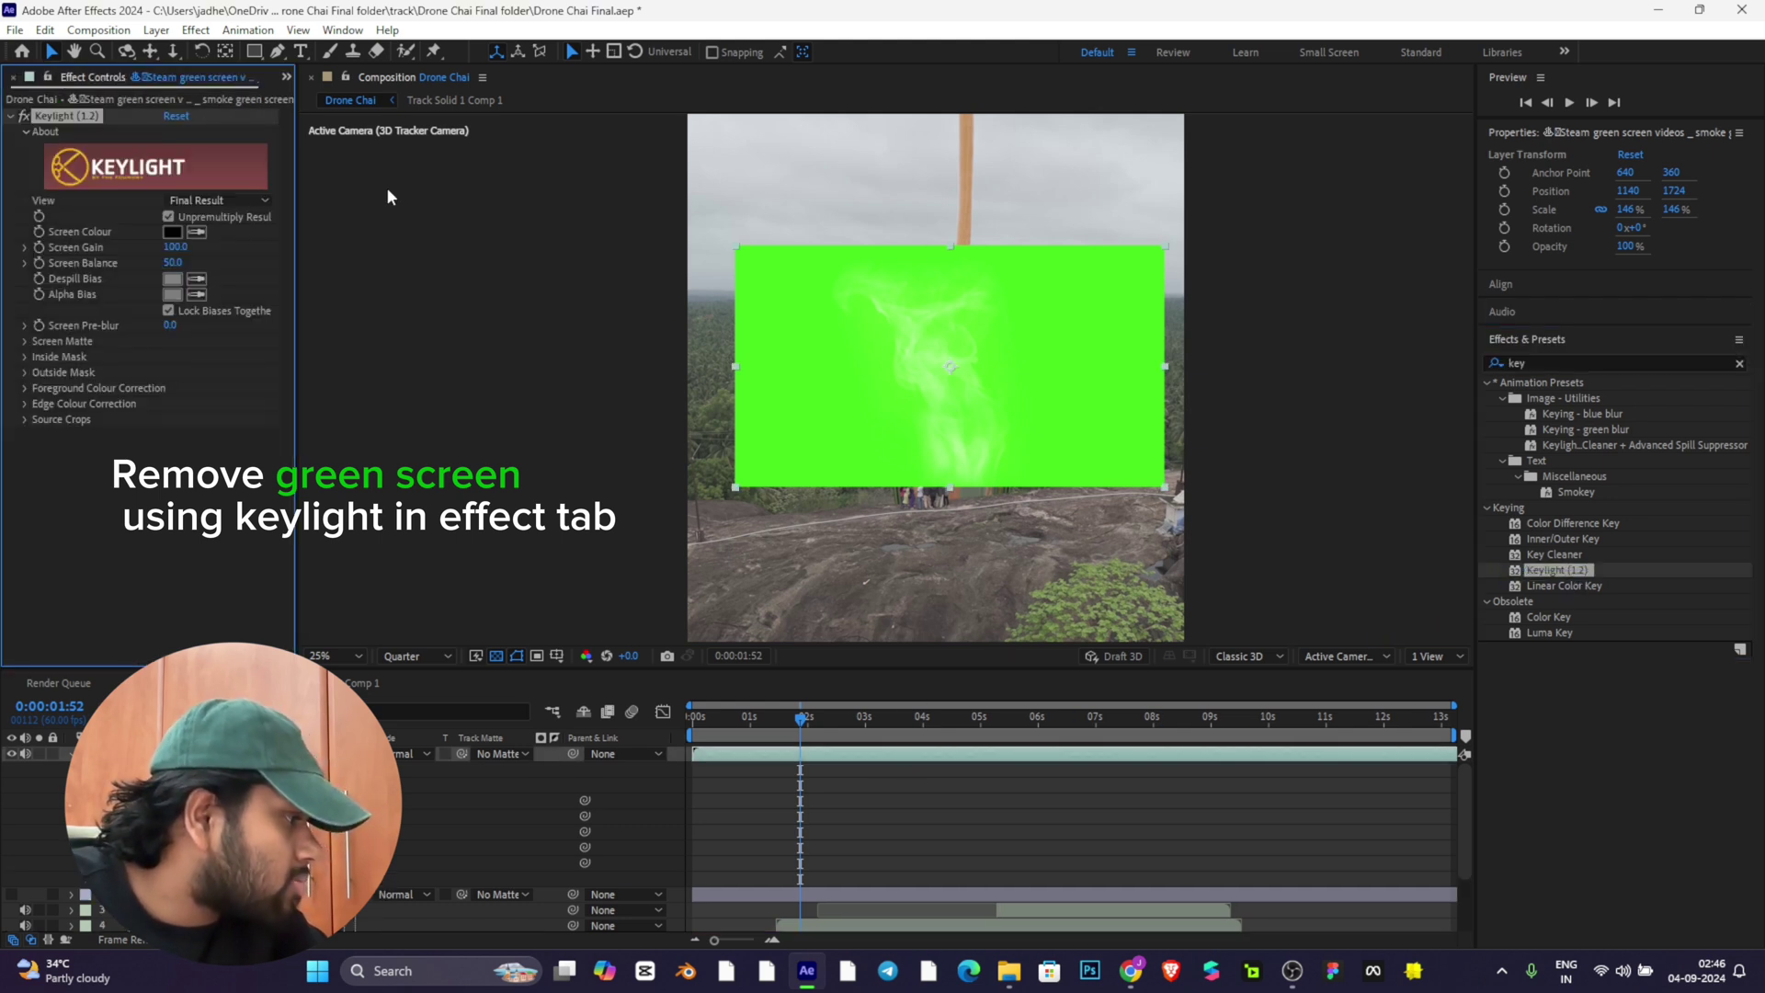
pyautogui.click(196, 232)
pyautogui.click(1062, 375)
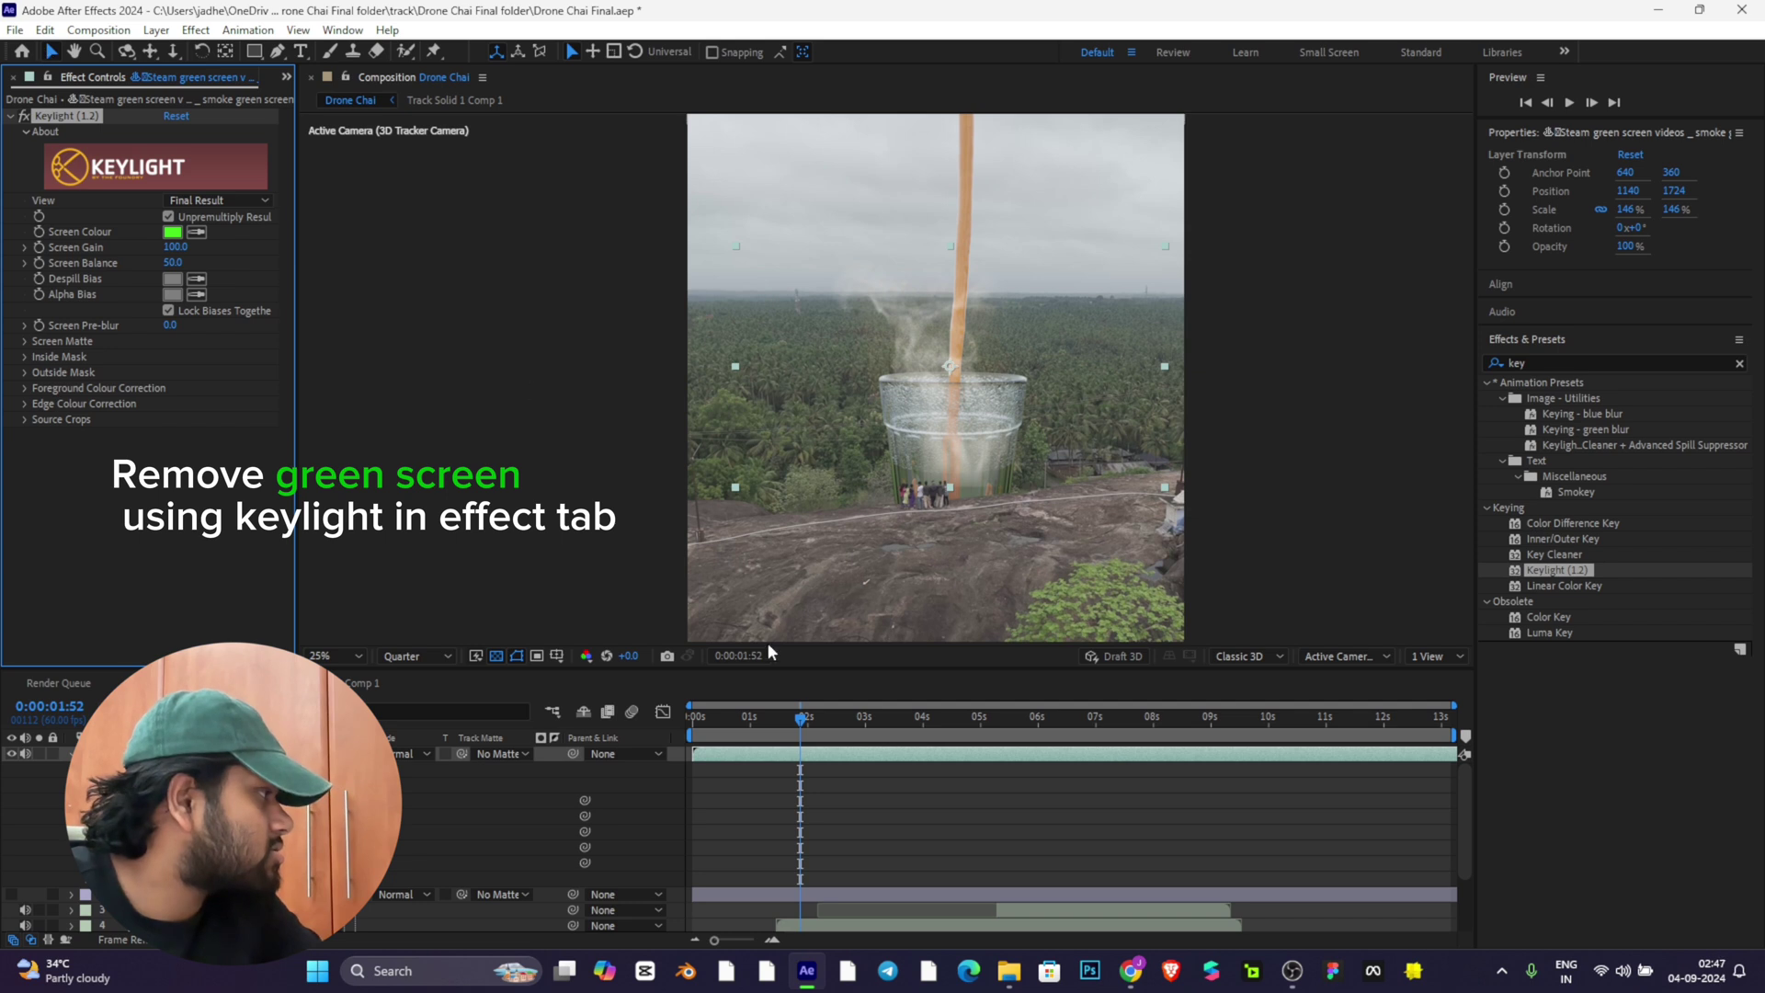
pyautogui.moveTo(793, 725); pyautogui.dragTo(837, 724)
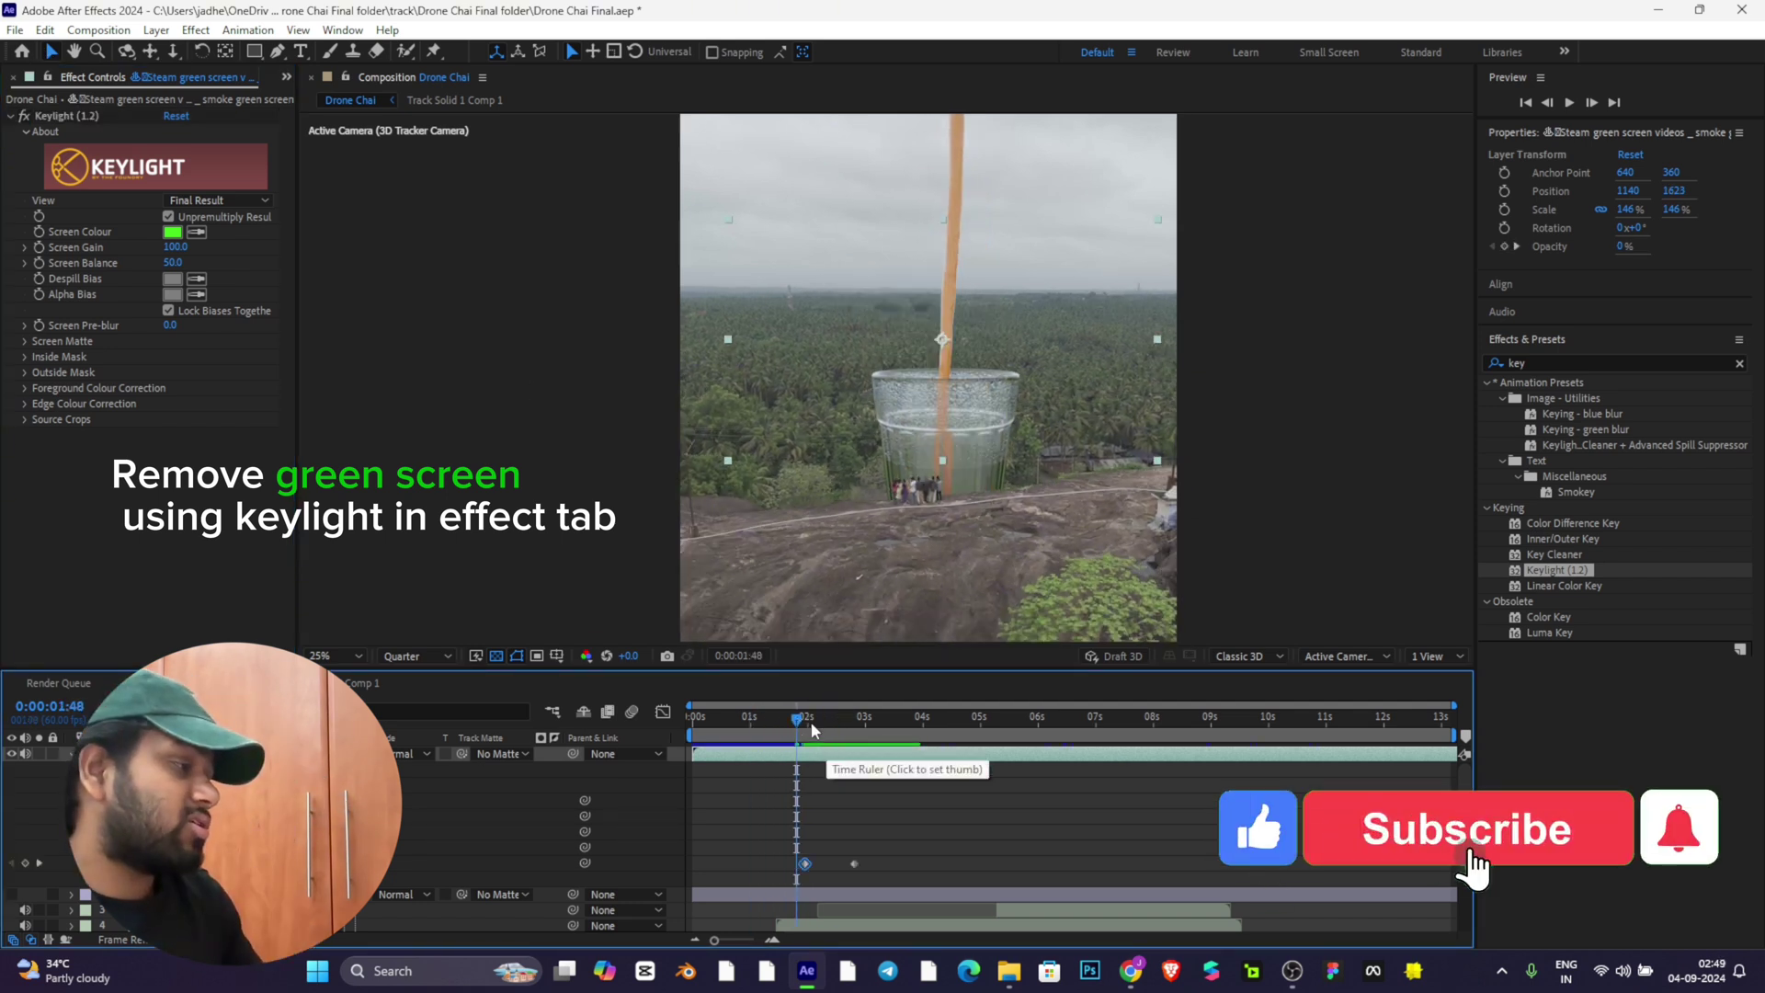
pyautogui.moveTo(832, 738)
pyautogui.mouseDown()
pyautogui.moveTo(808, 728)
pyautogui.moveTo(868, 734)
pyautogui.moveTo(816, 735)
pyautogui.moveTo(834, 750)
pyautogui.moveTo(821, 759)
pyautogui.mouseUp()
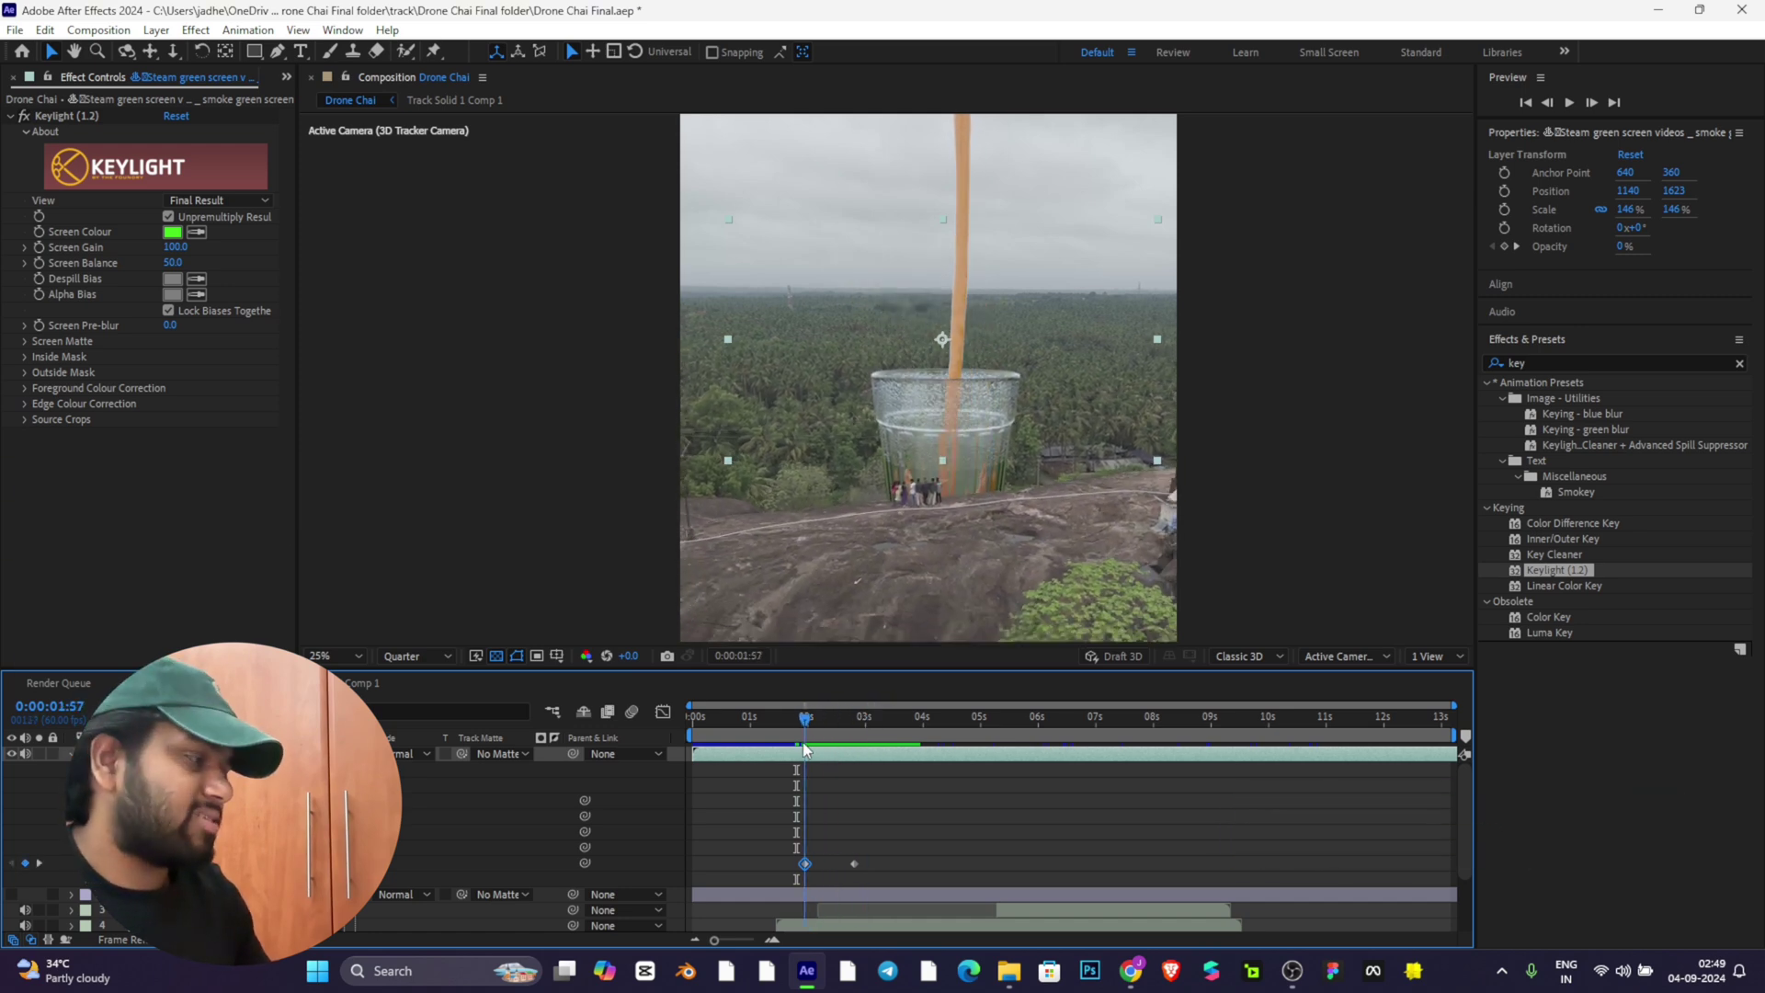
# Step: Draw a rectangular mask on the steam layer around the steam and the glass at 0:00:03:02
pyautogui.scroll(2, 919, 476)
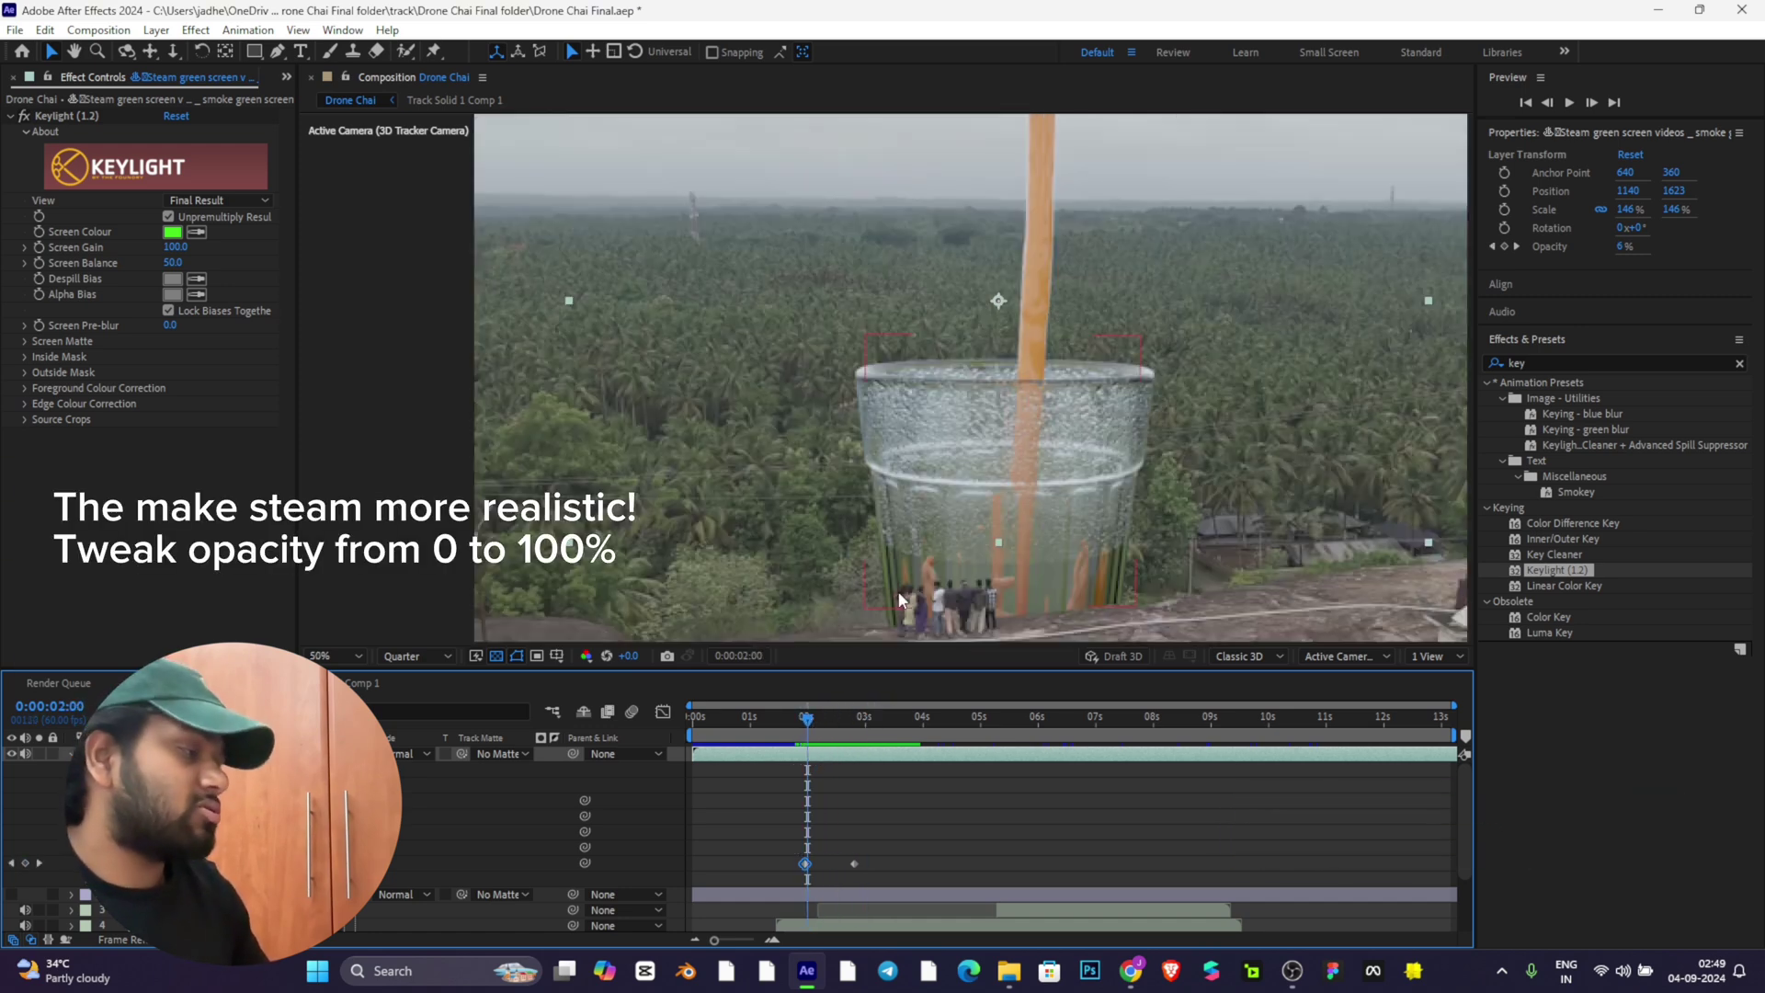
pyautogui.press('q')
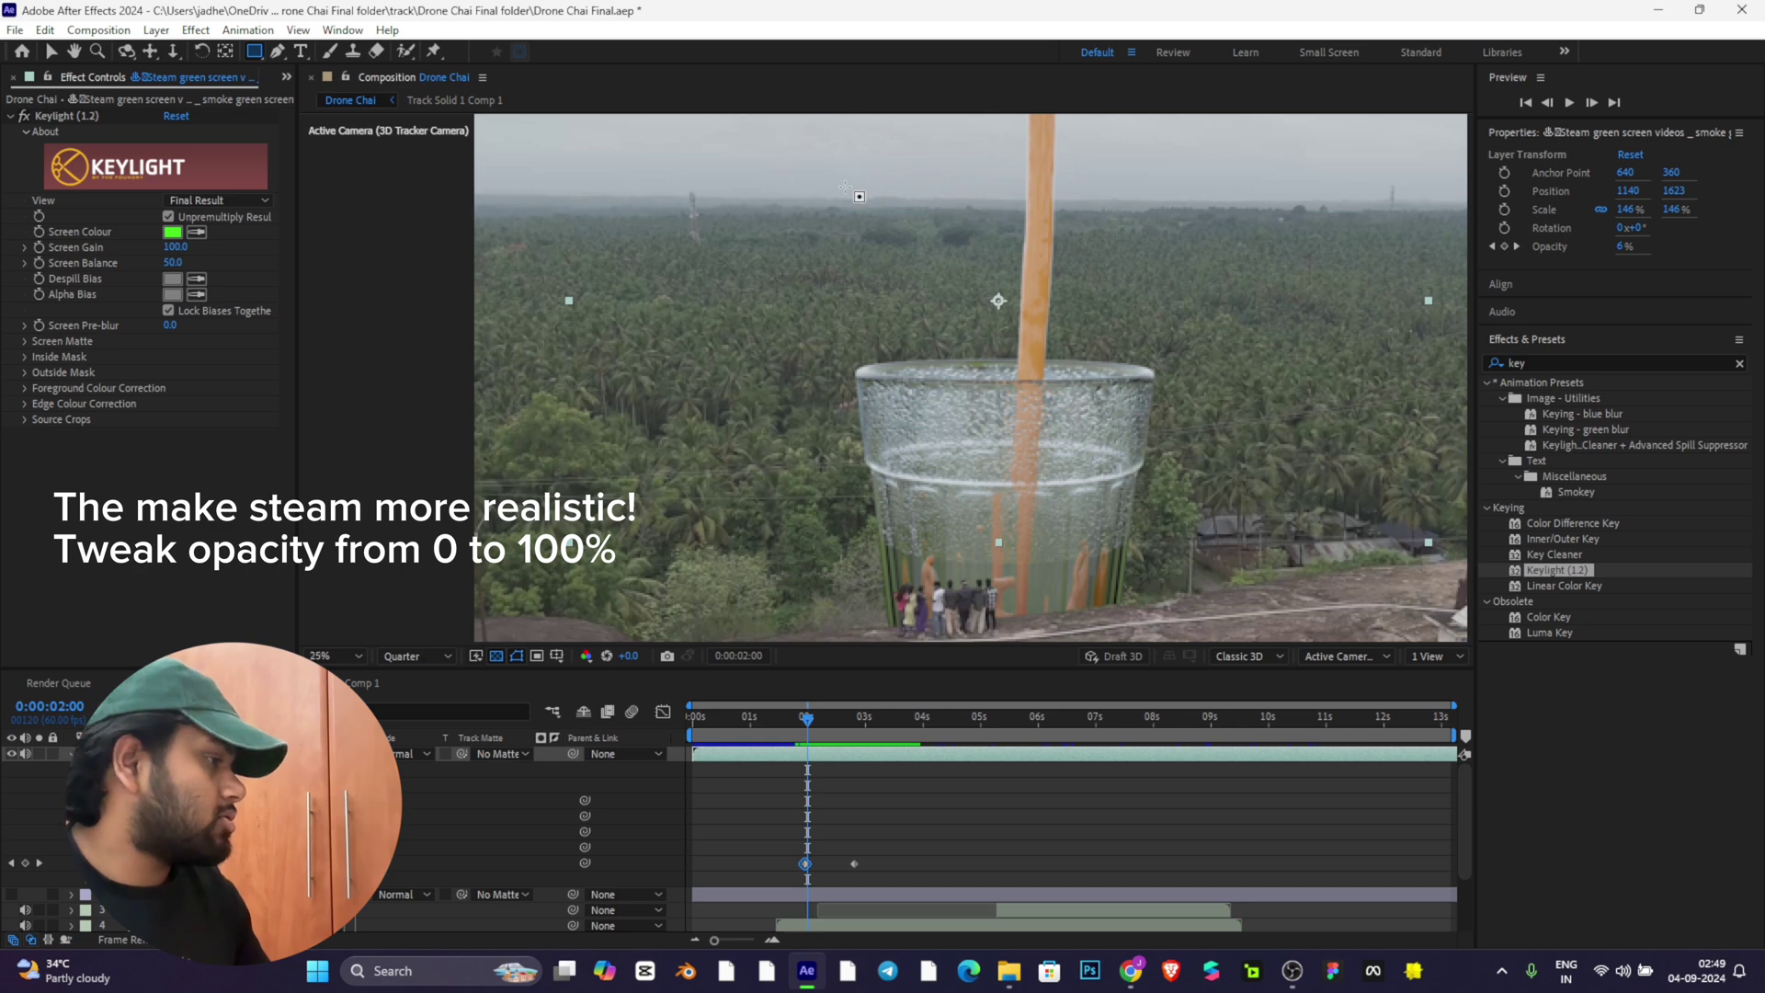
pyautogui.scroll(-2, 918, 311)
pyautogui.click(865, 717)
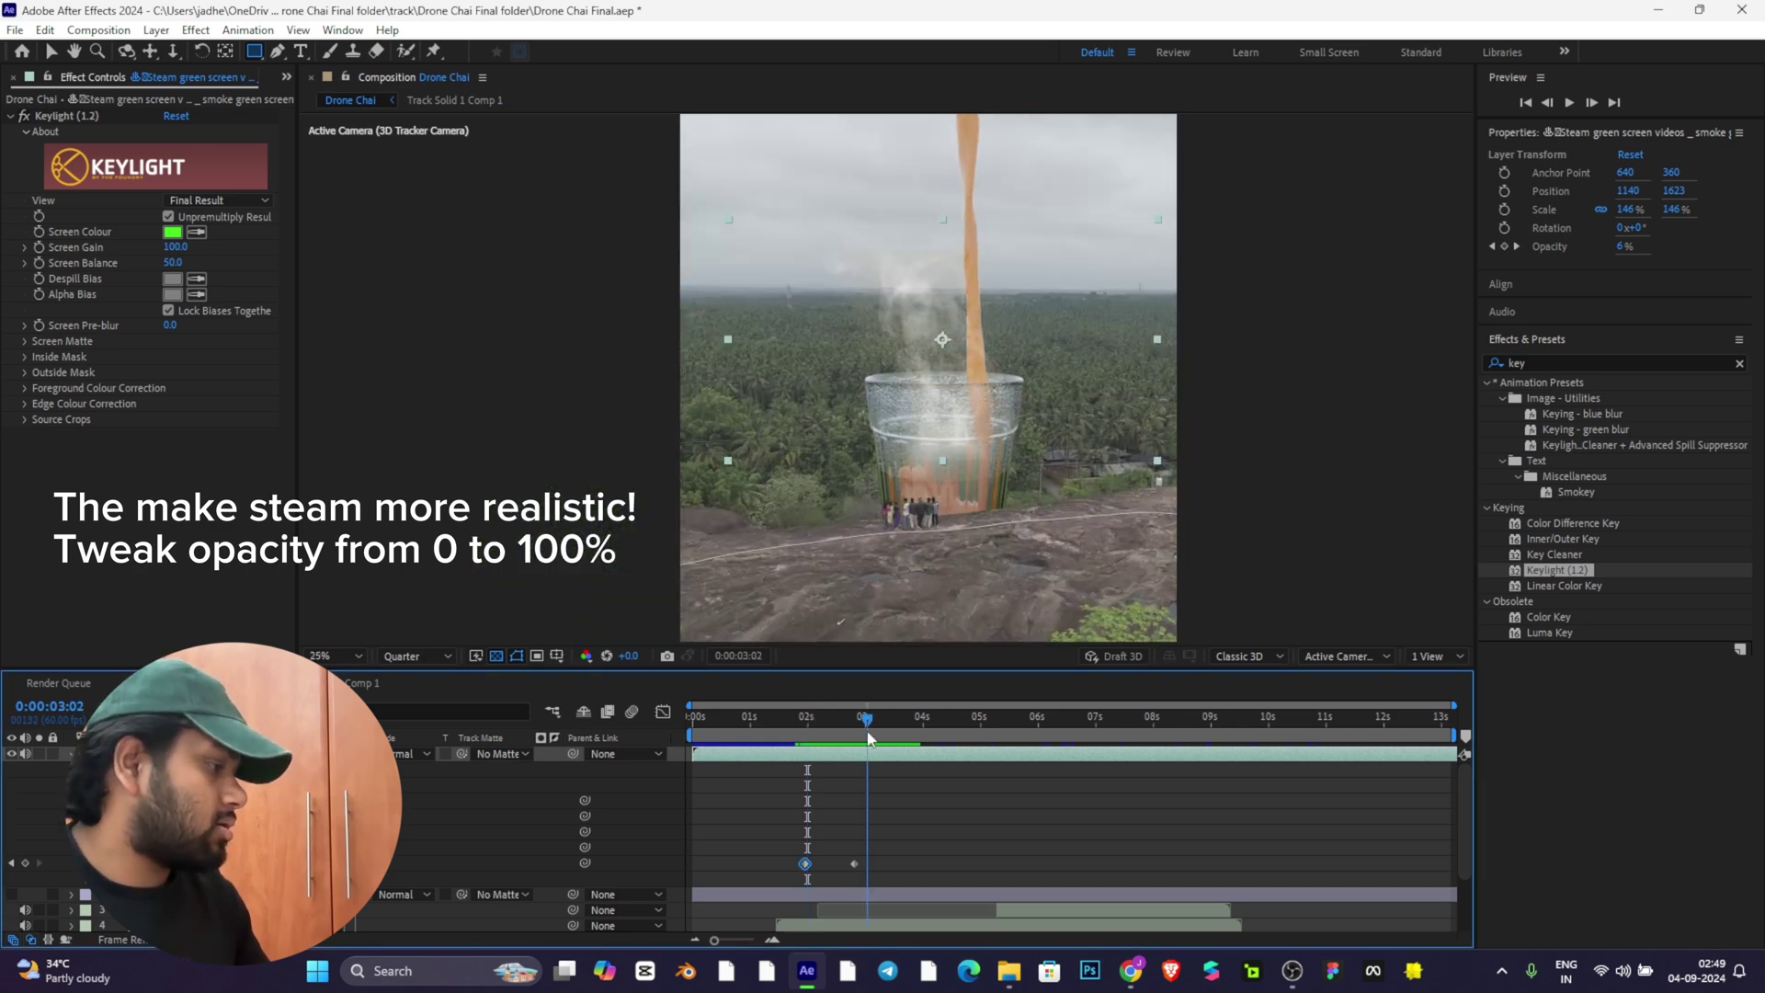
pyautogui.moveTo(796, 227); pyautogui.dragTo(1077, 489)
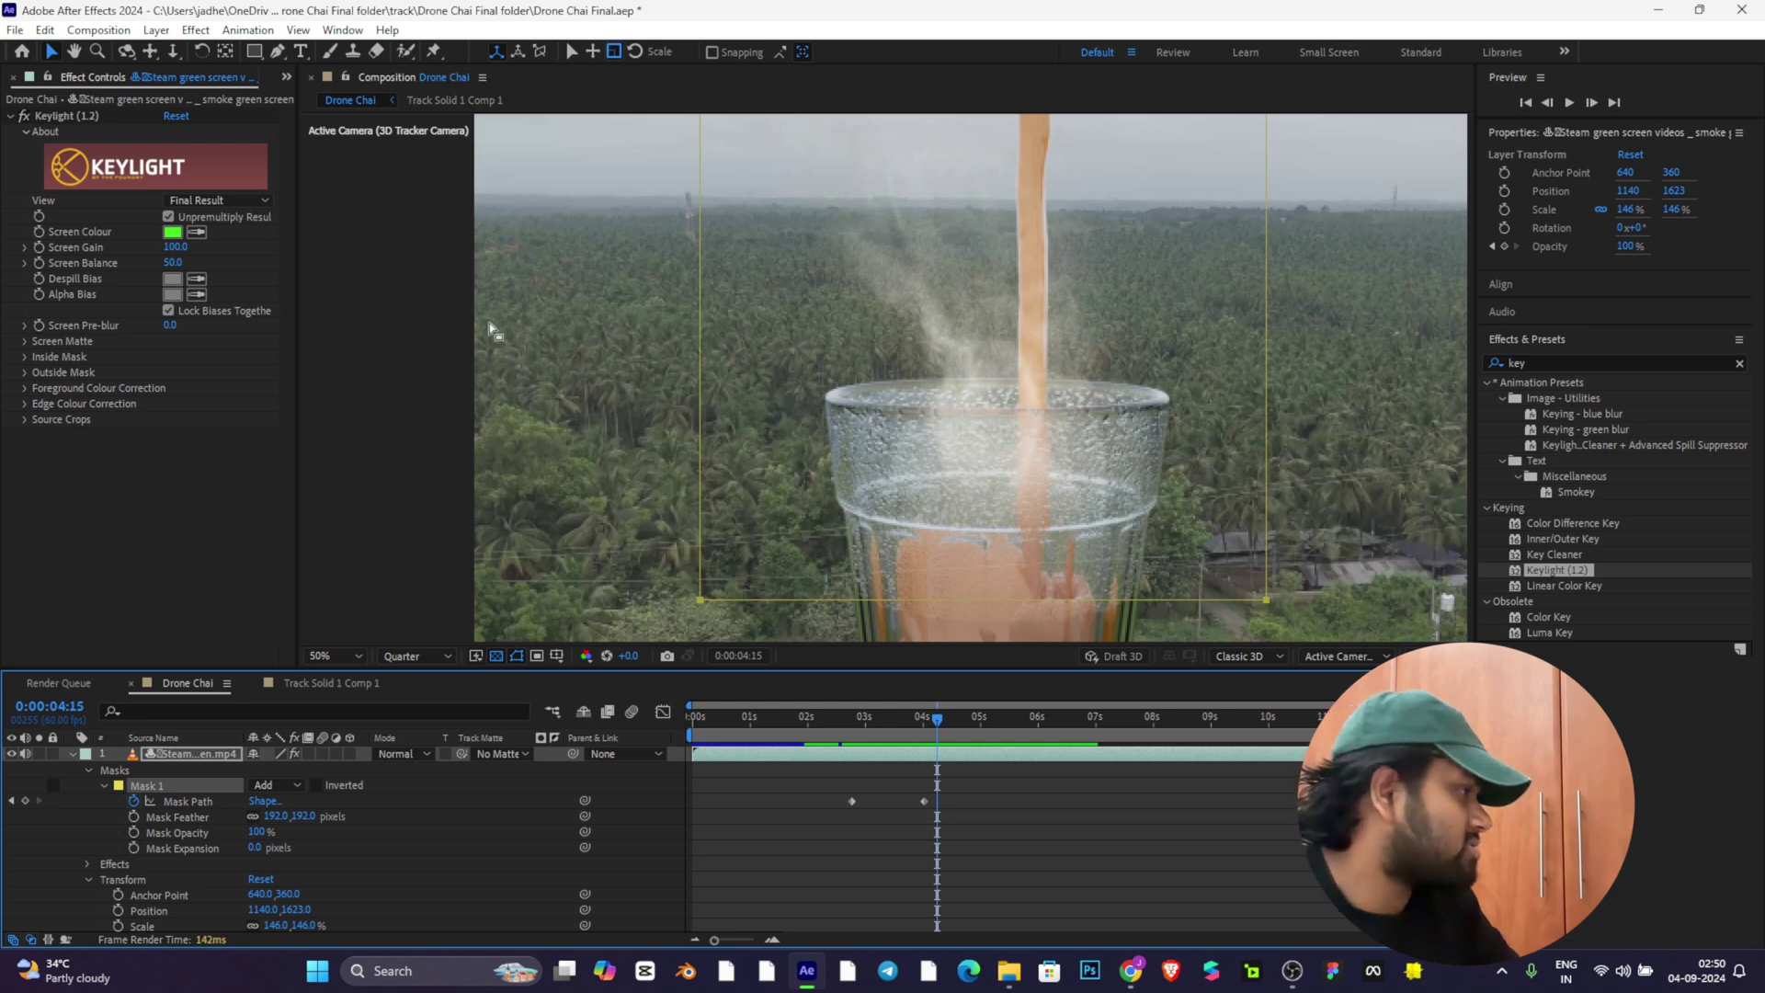
# Step: Nudge the mask up at the first Mask Path keyframe, set the steam layer's position to 1140, 1184, and preview it
pyautogui.moveTo(886, 721)
pyautogui.mouseDown()
pyautogui.moveTo(861, 727)
pyautogui.moveTo(906, 724)
pyautogui.mouseUp()
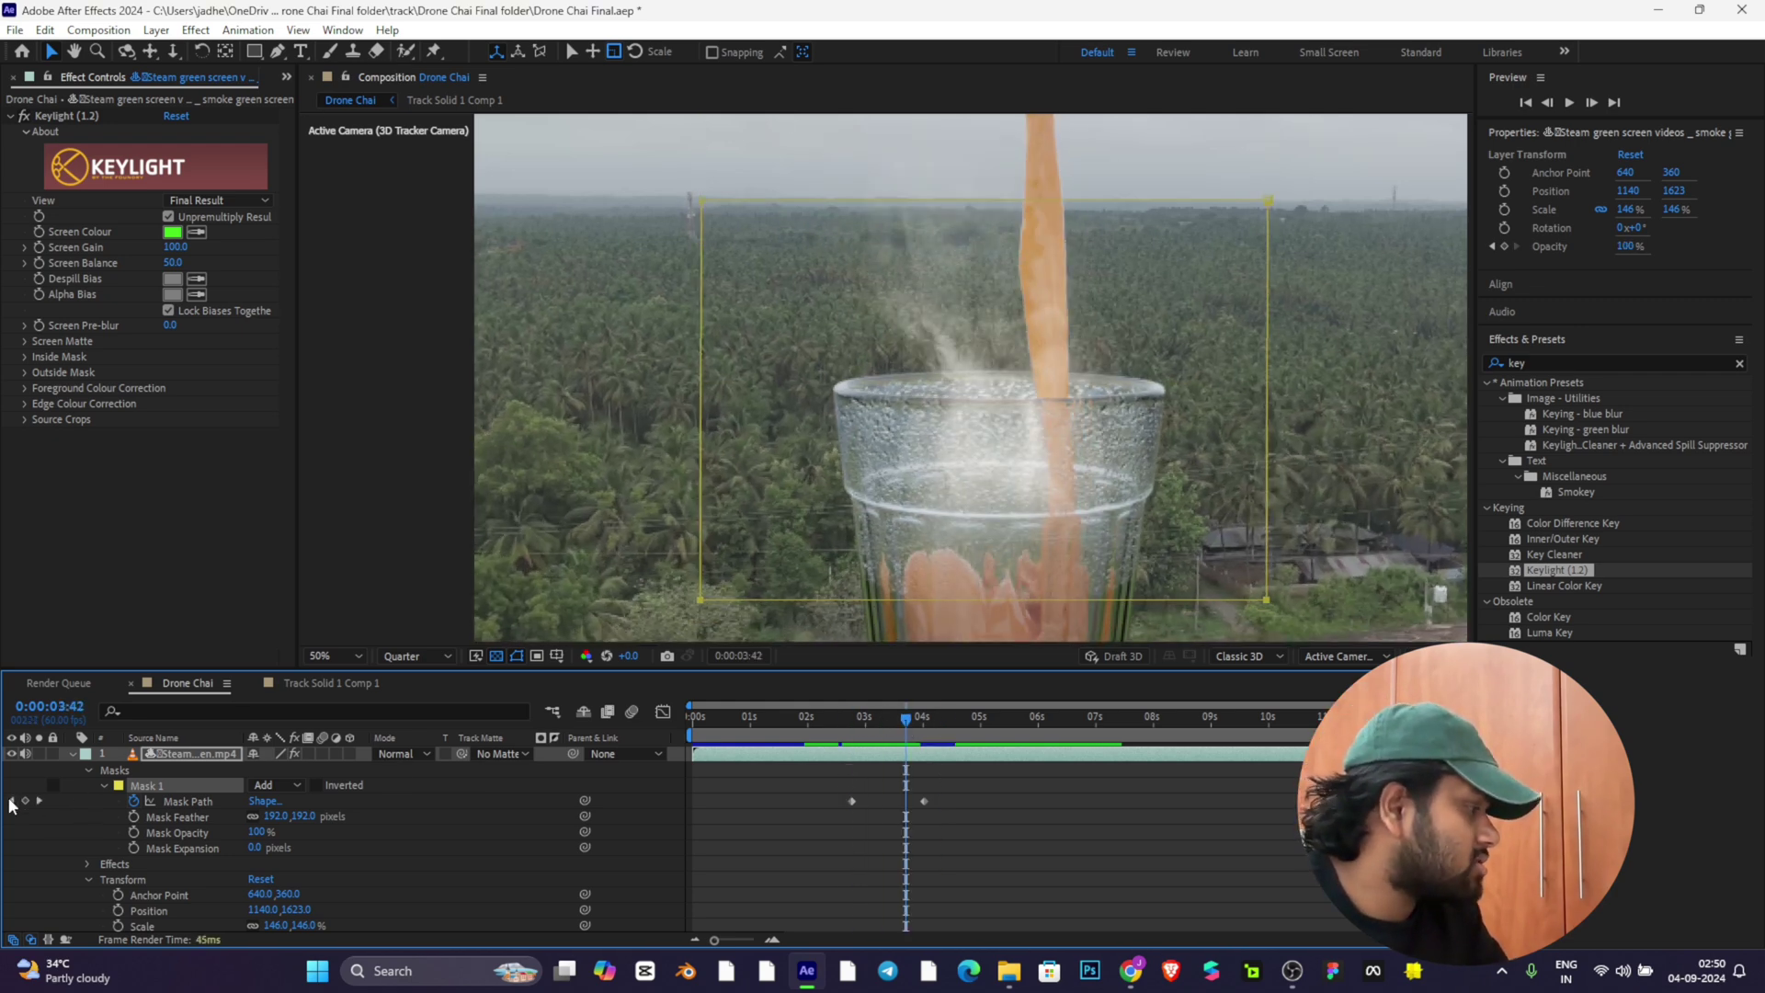
pyautogui.click(11, 801)
pyautogui.moveTo(1043, 596)
pyautogui.mouseDown()
pyautogui.moveTo(1046, 432)
pyautogui.moveTo(1039, 583)
pyautogui.mouseUp()
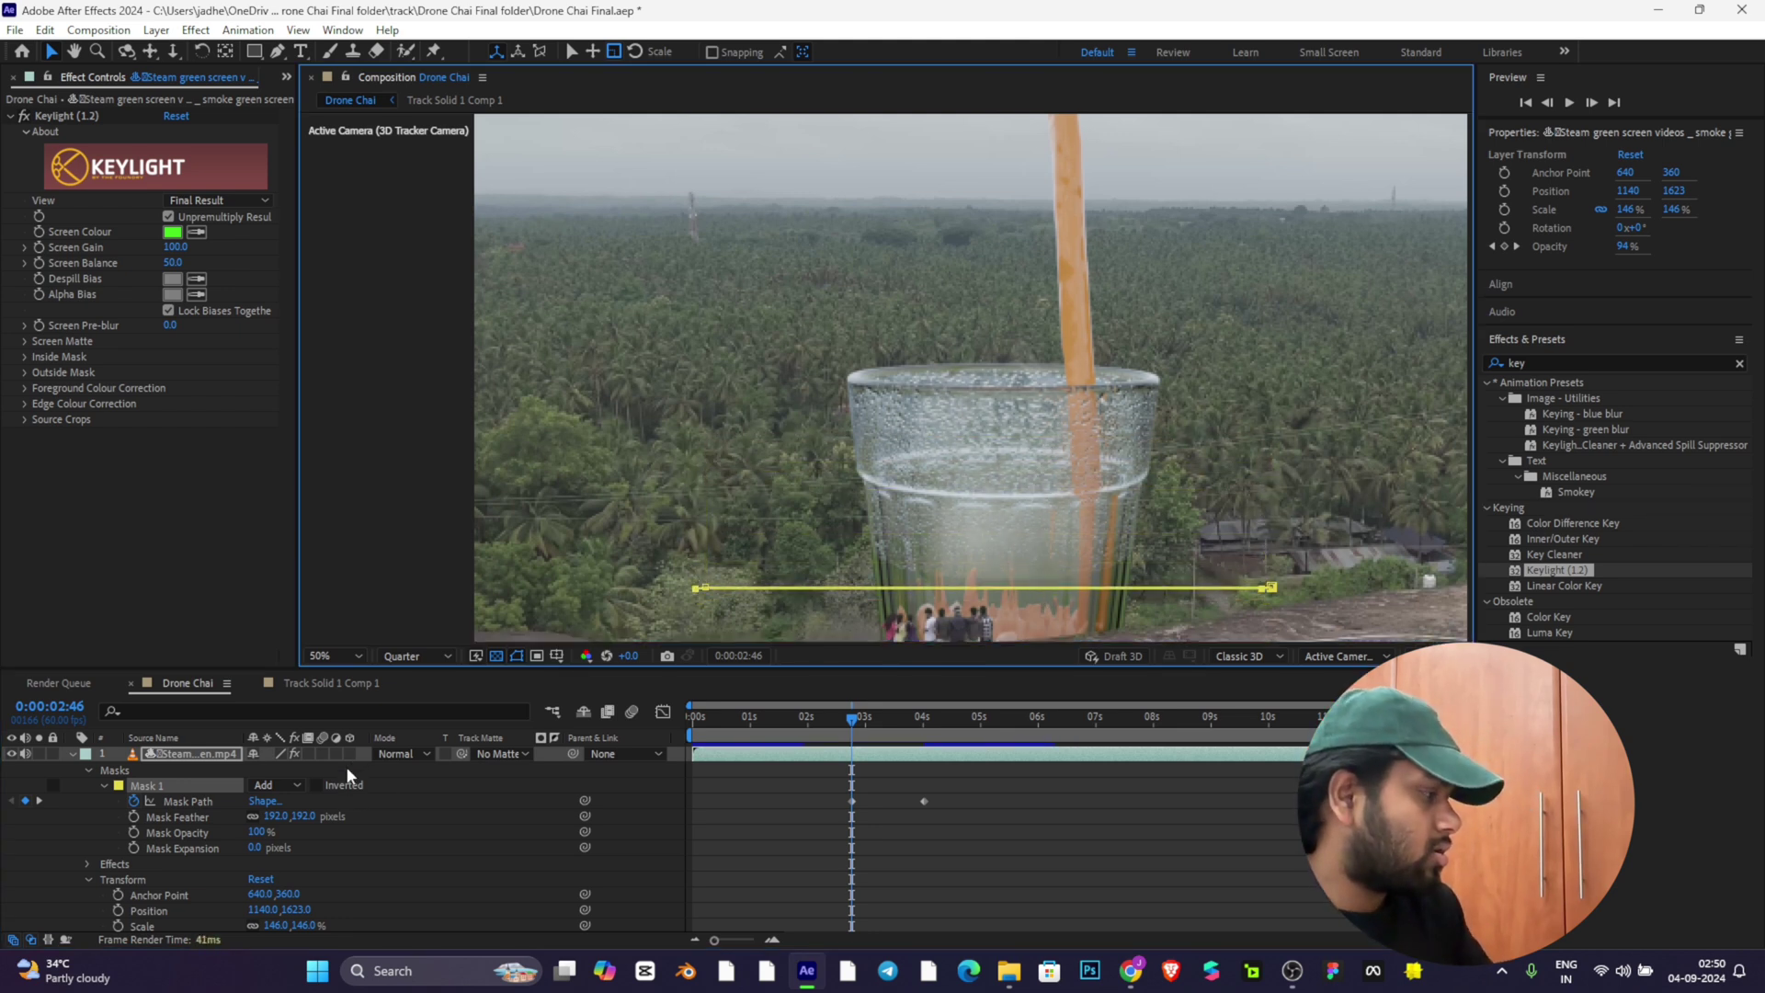
pyautogui.moveTo(296, 911); pyautogui.dragTo(7, 795)
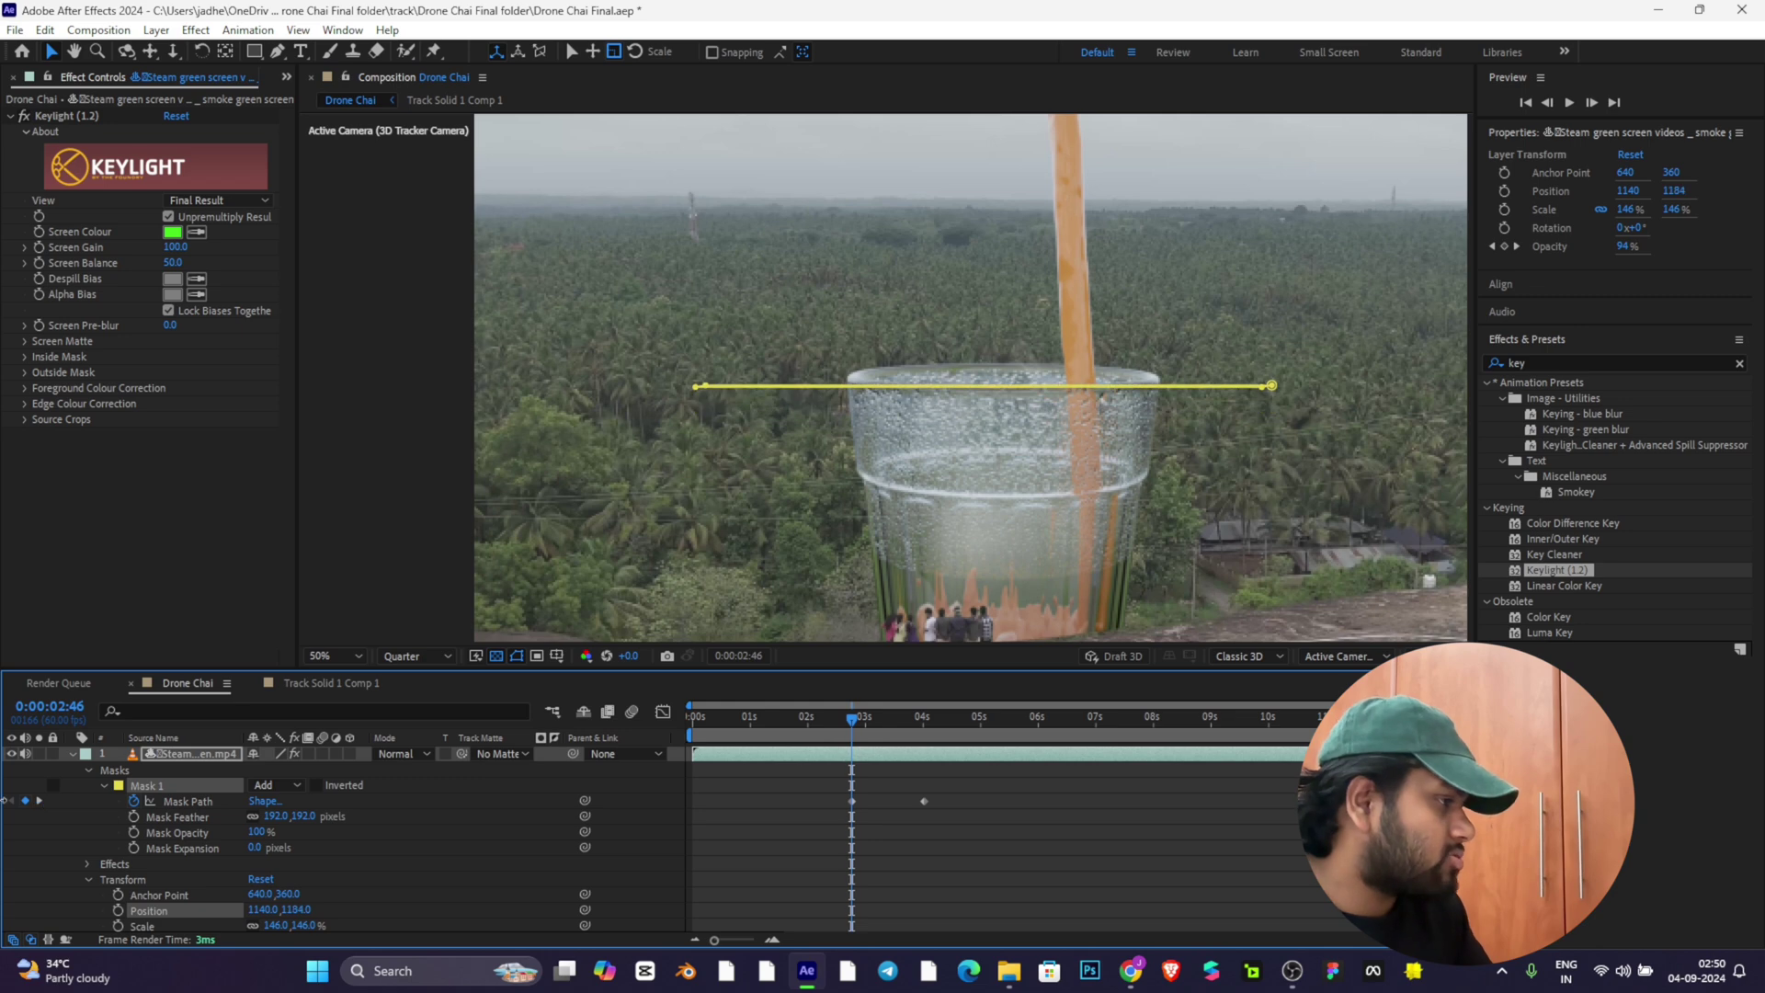
pyautogui.press('space')
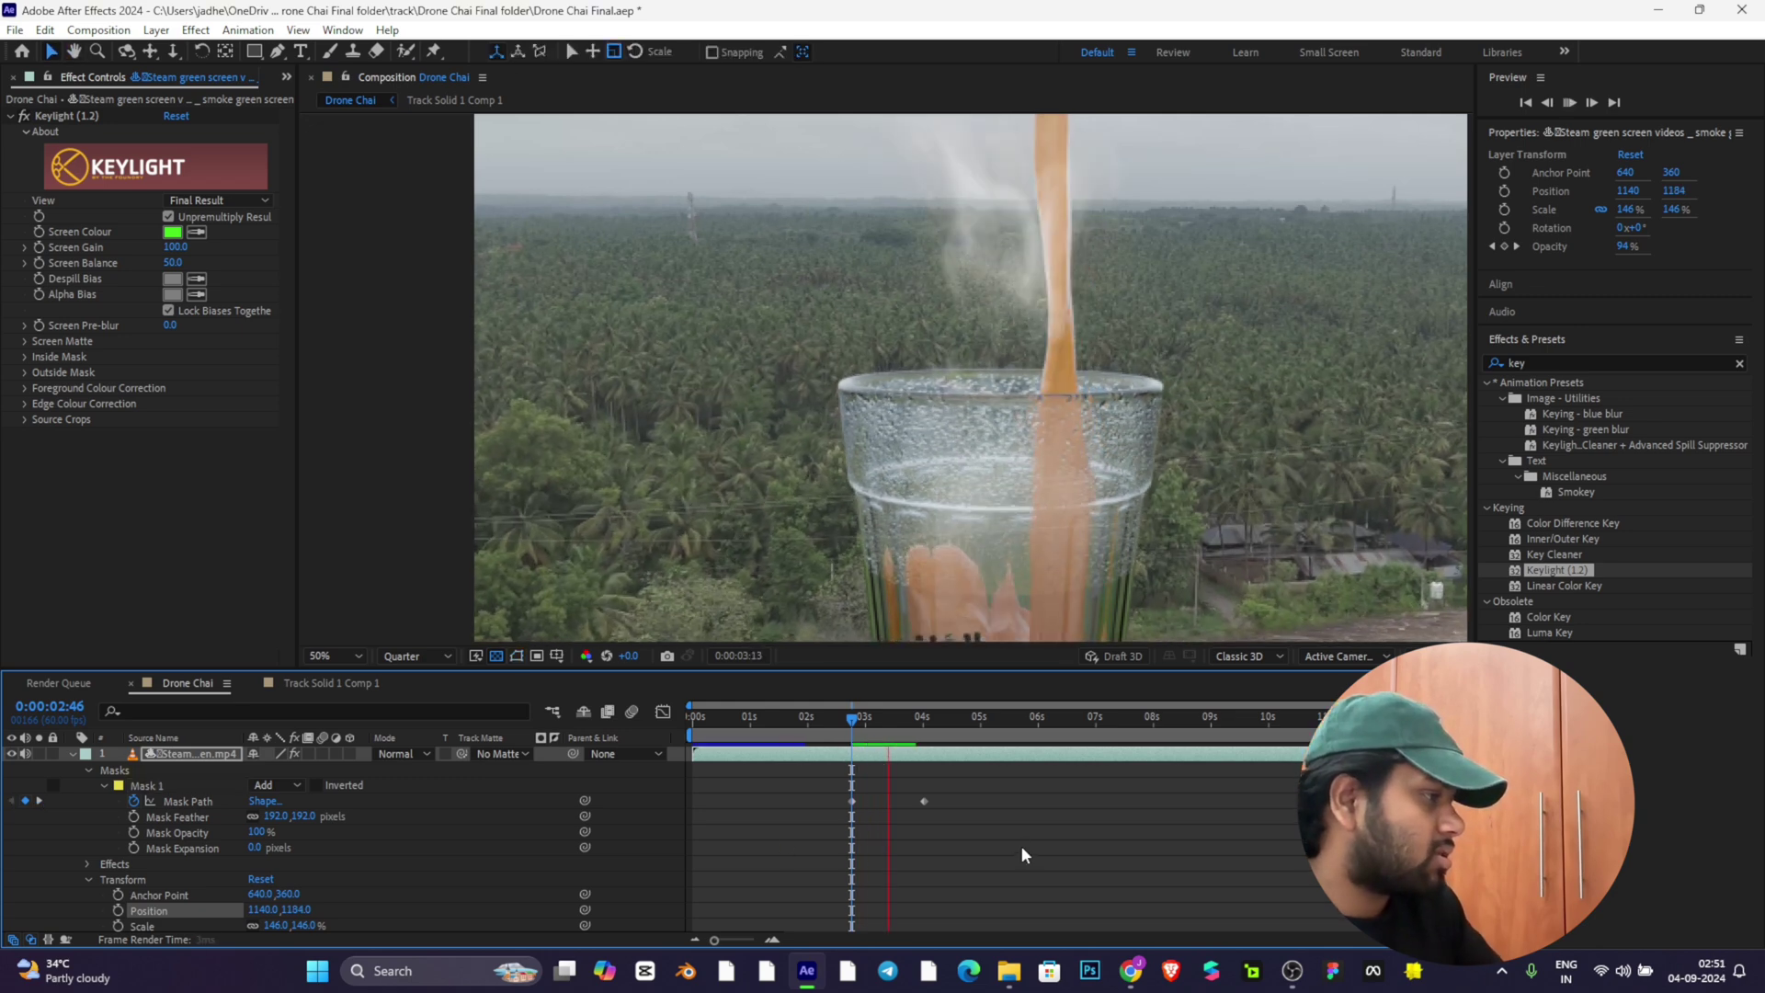
pyautogui.press('space')
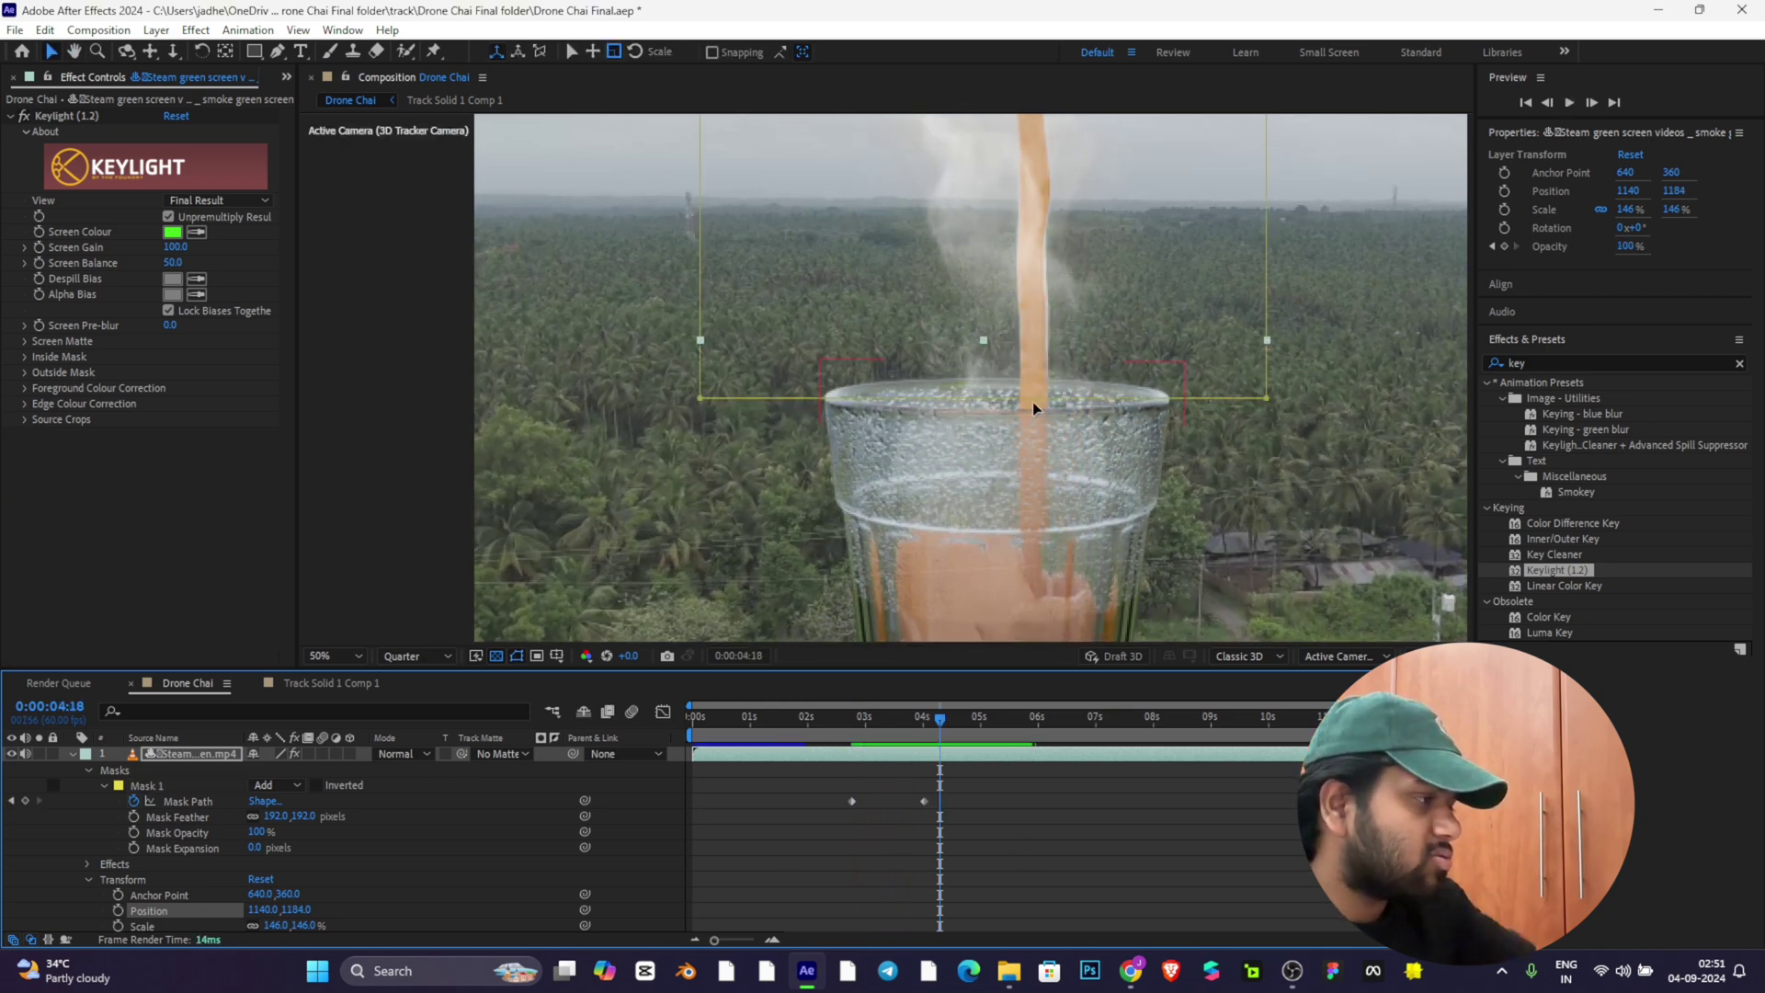
# Step: Add three Pen tool points to the mask's lower edge across the glass rim at 0:00:04:18
pyautogui.click(1033, 401)
pyautogui.scroll(2, 1034, 401)
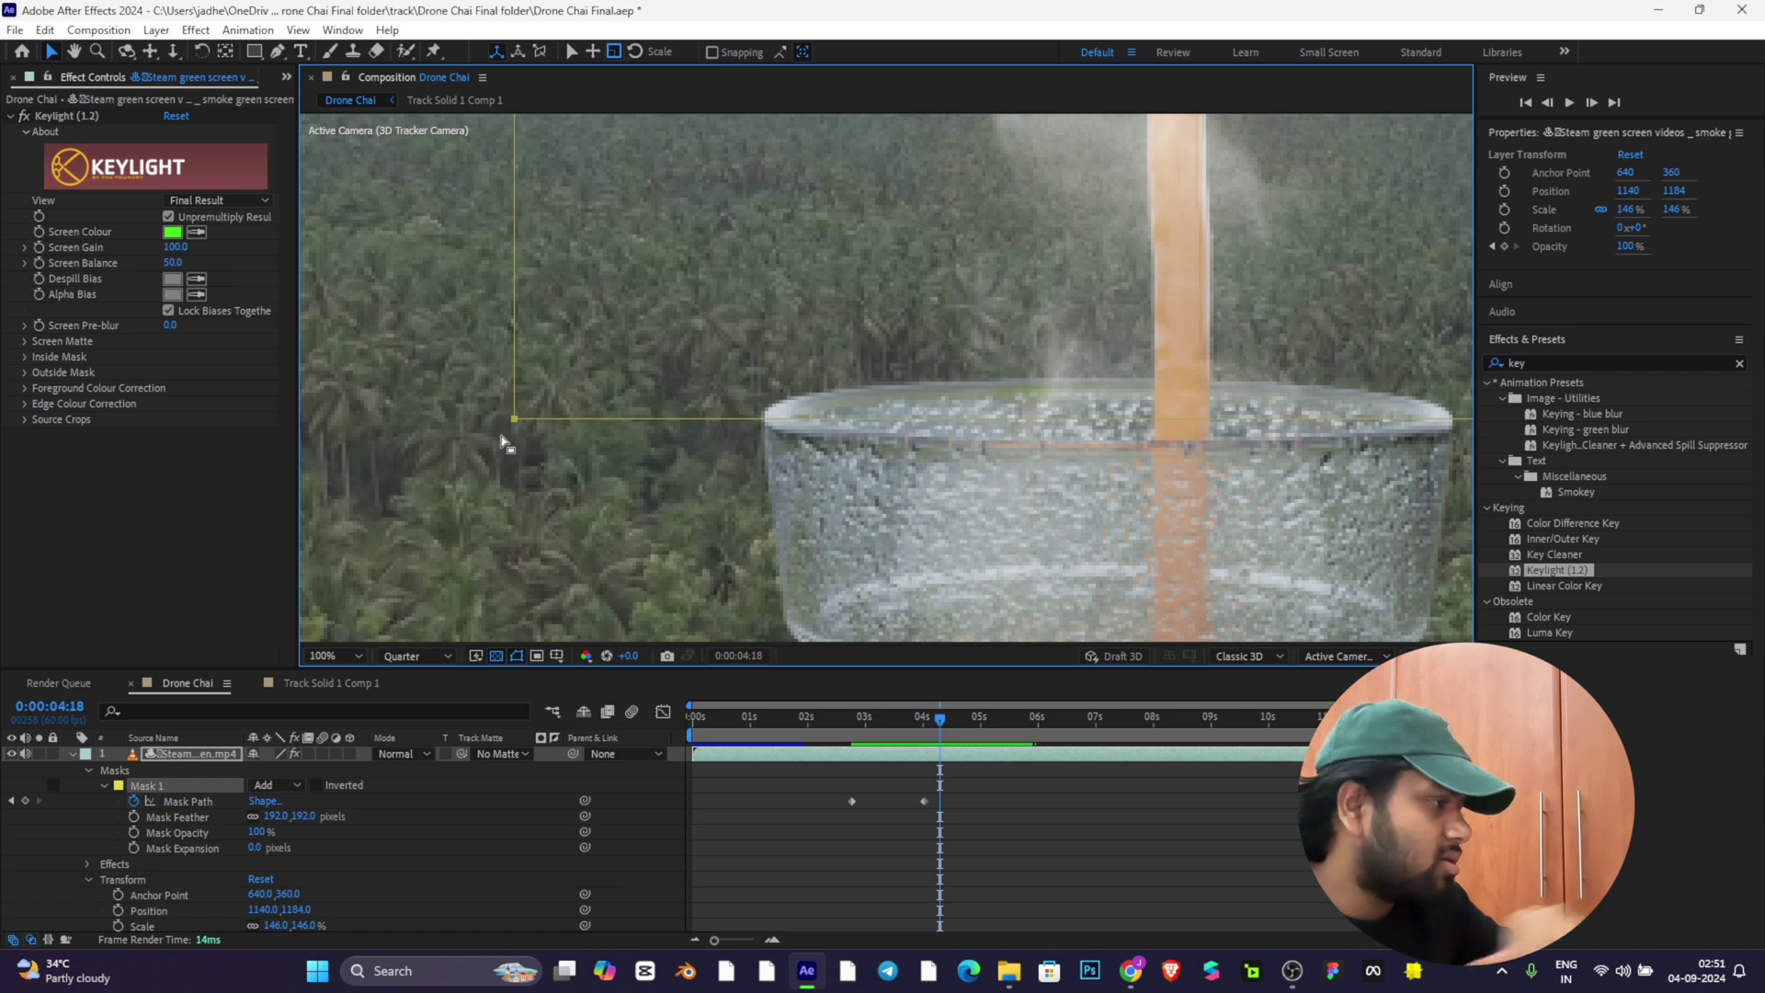
pyautogui.click(278, 54)
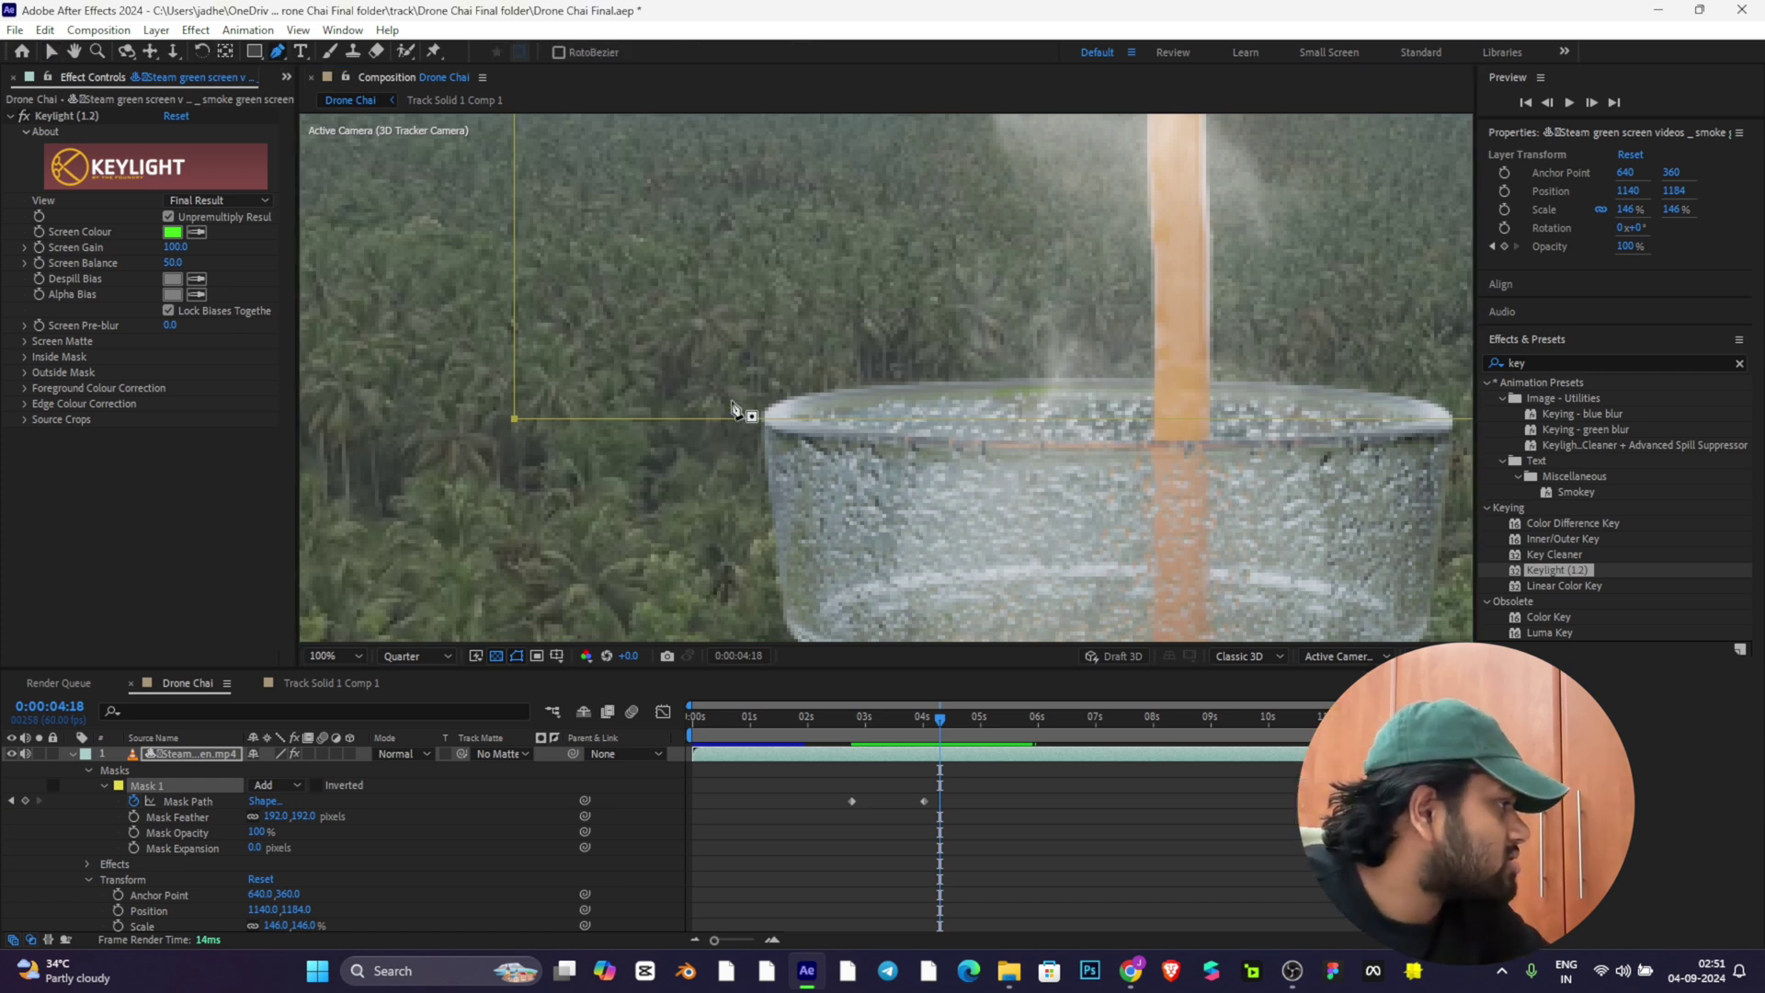
pyautogui.click(730, 418)
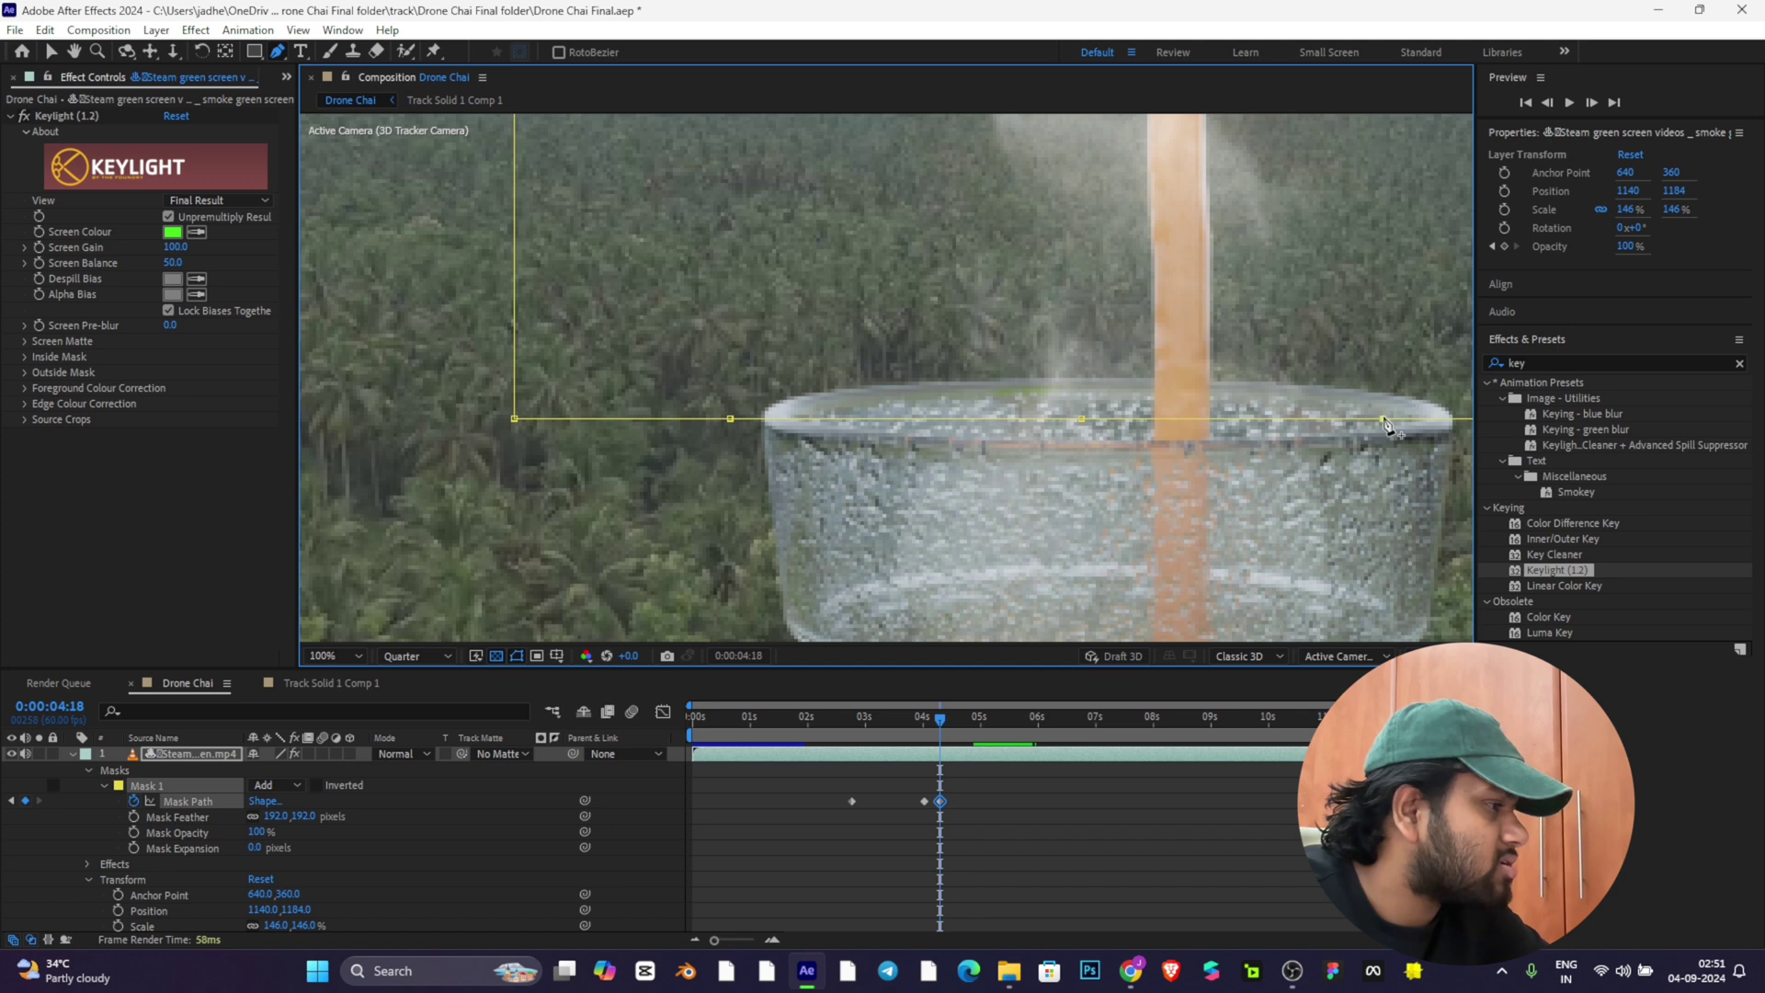
pyautogui.moveTo(1386, 332); pyautogui.dragTo(1134, 326)
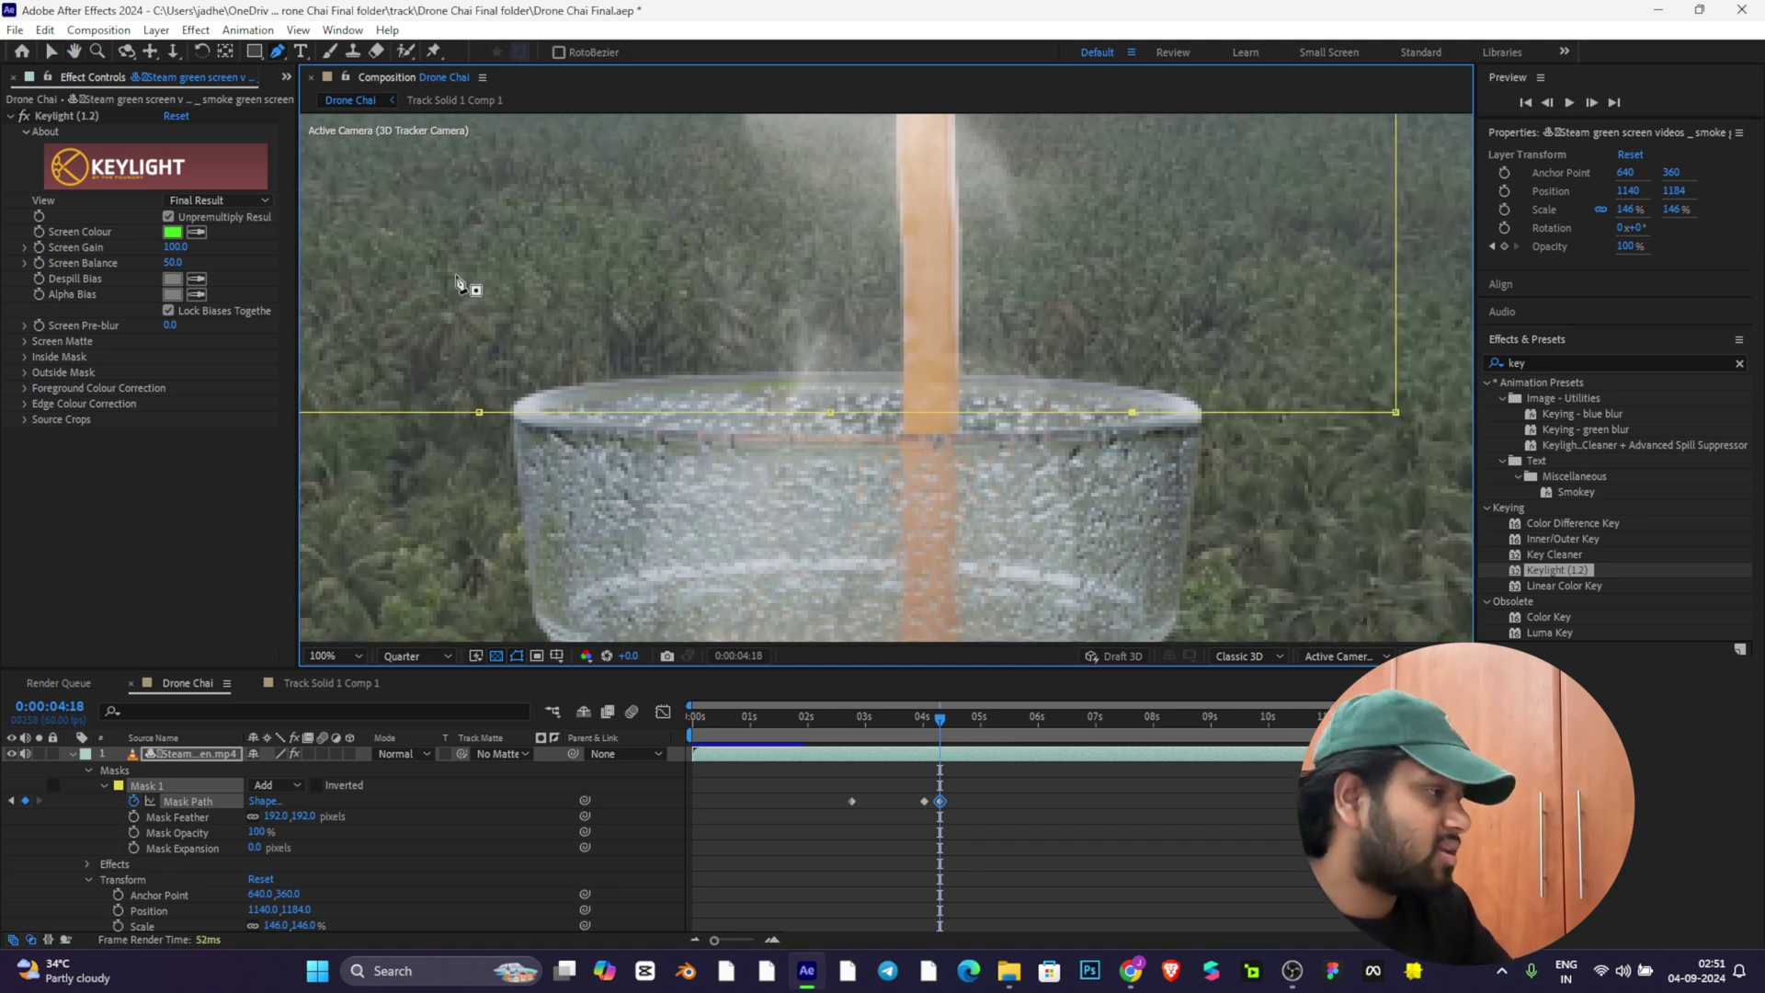
# Step: Lower the middle added mask point and adjust the two outer ones to follow the front curve of the glass rim
pyautogui.click(51, 53)
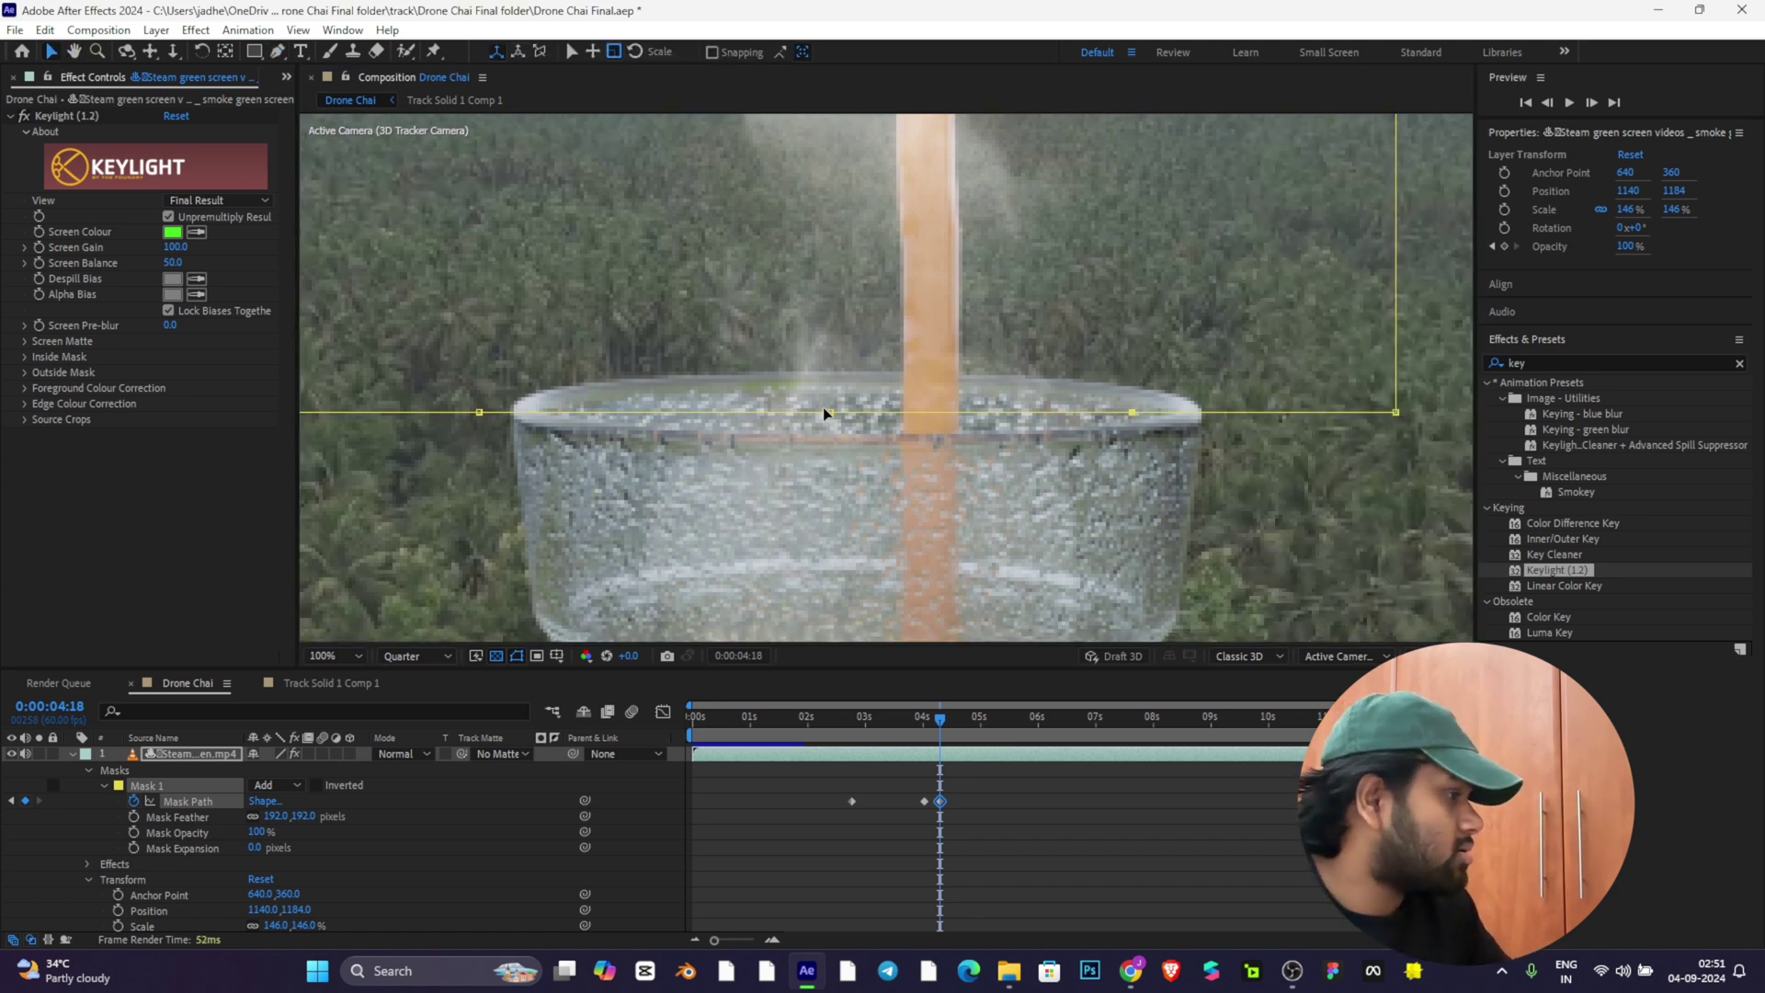
pyautogui.moveTo(829, 414); pyautogui.dragTo(836, 441)
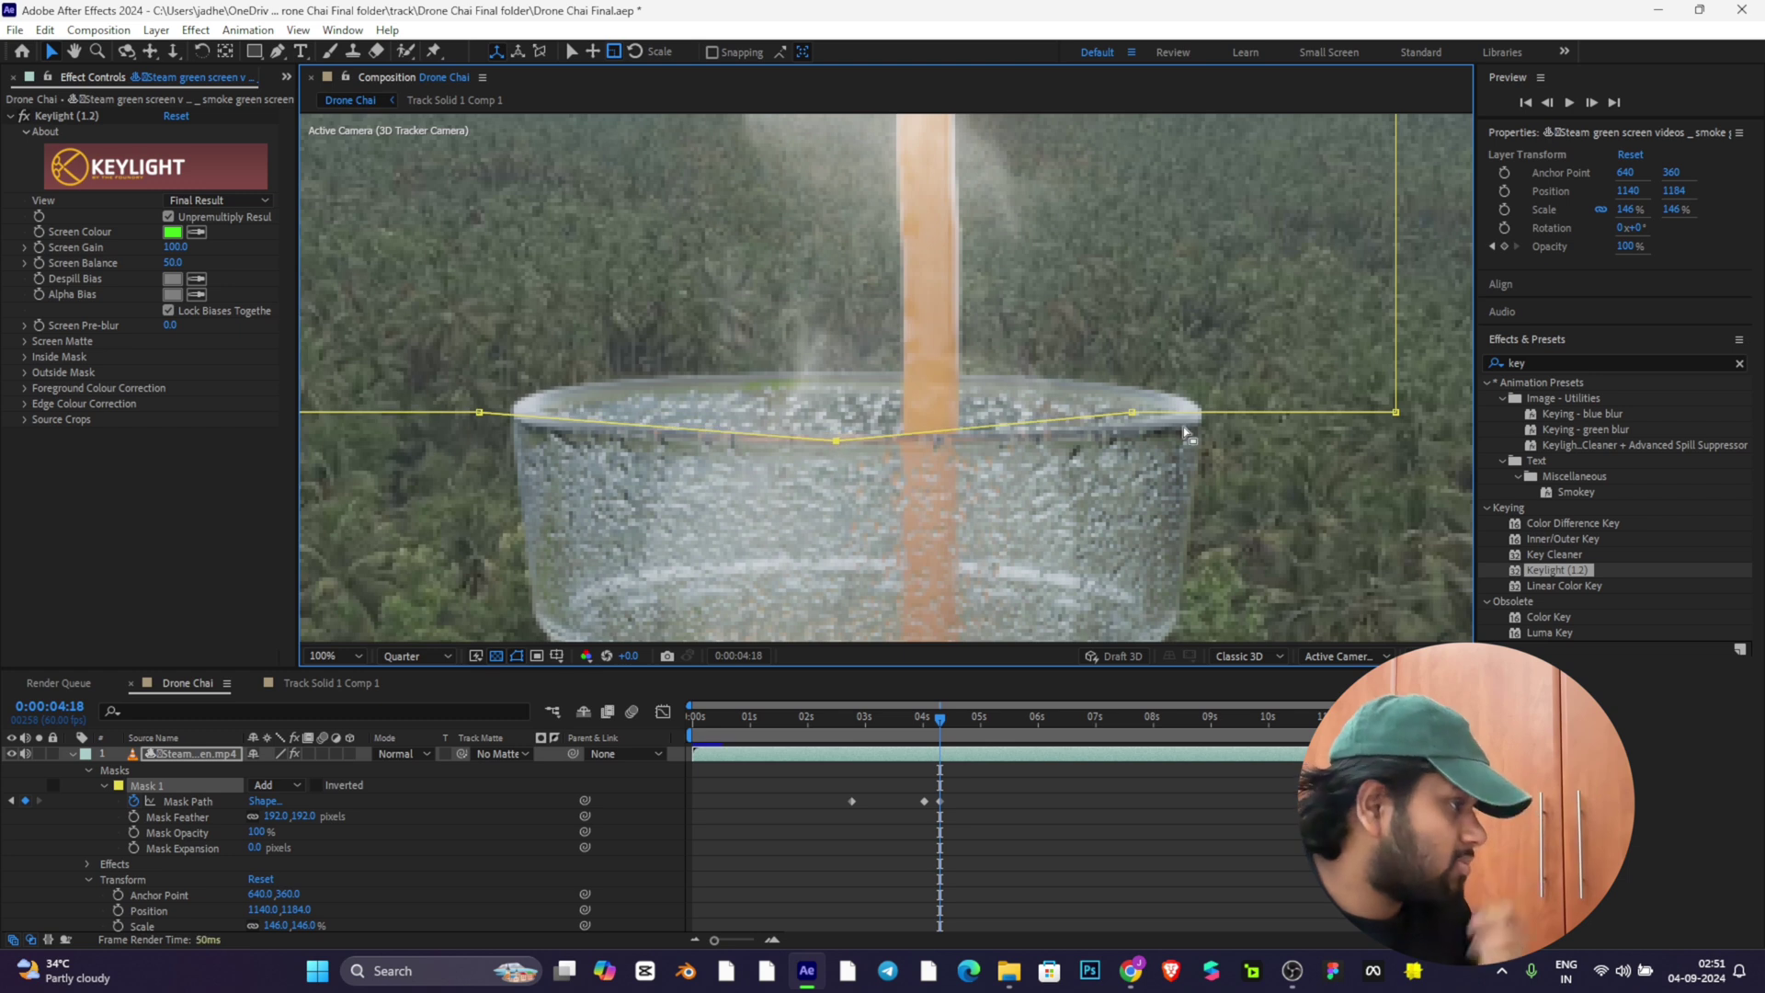
pyautogui.moveTo(1137, 415); pyautogui.dragTo(1164, 419)
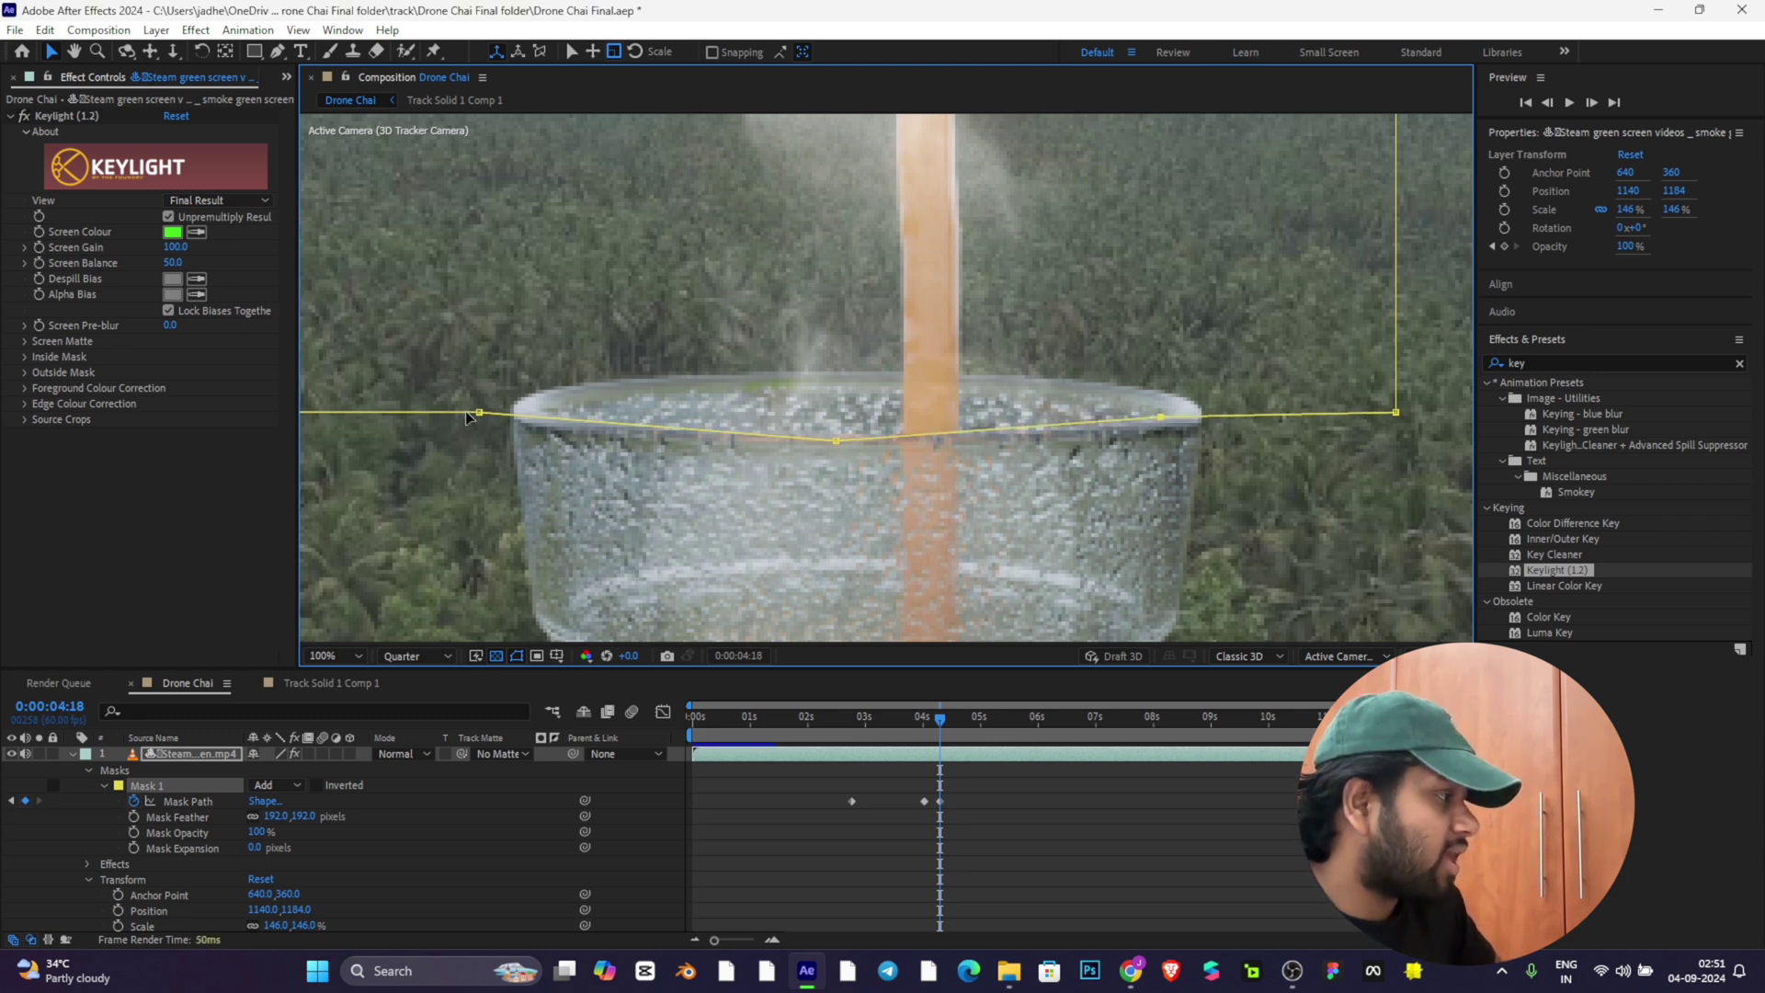
pyautogui.moveTo(482, 414); pyautogui.dragTo(491, 414)
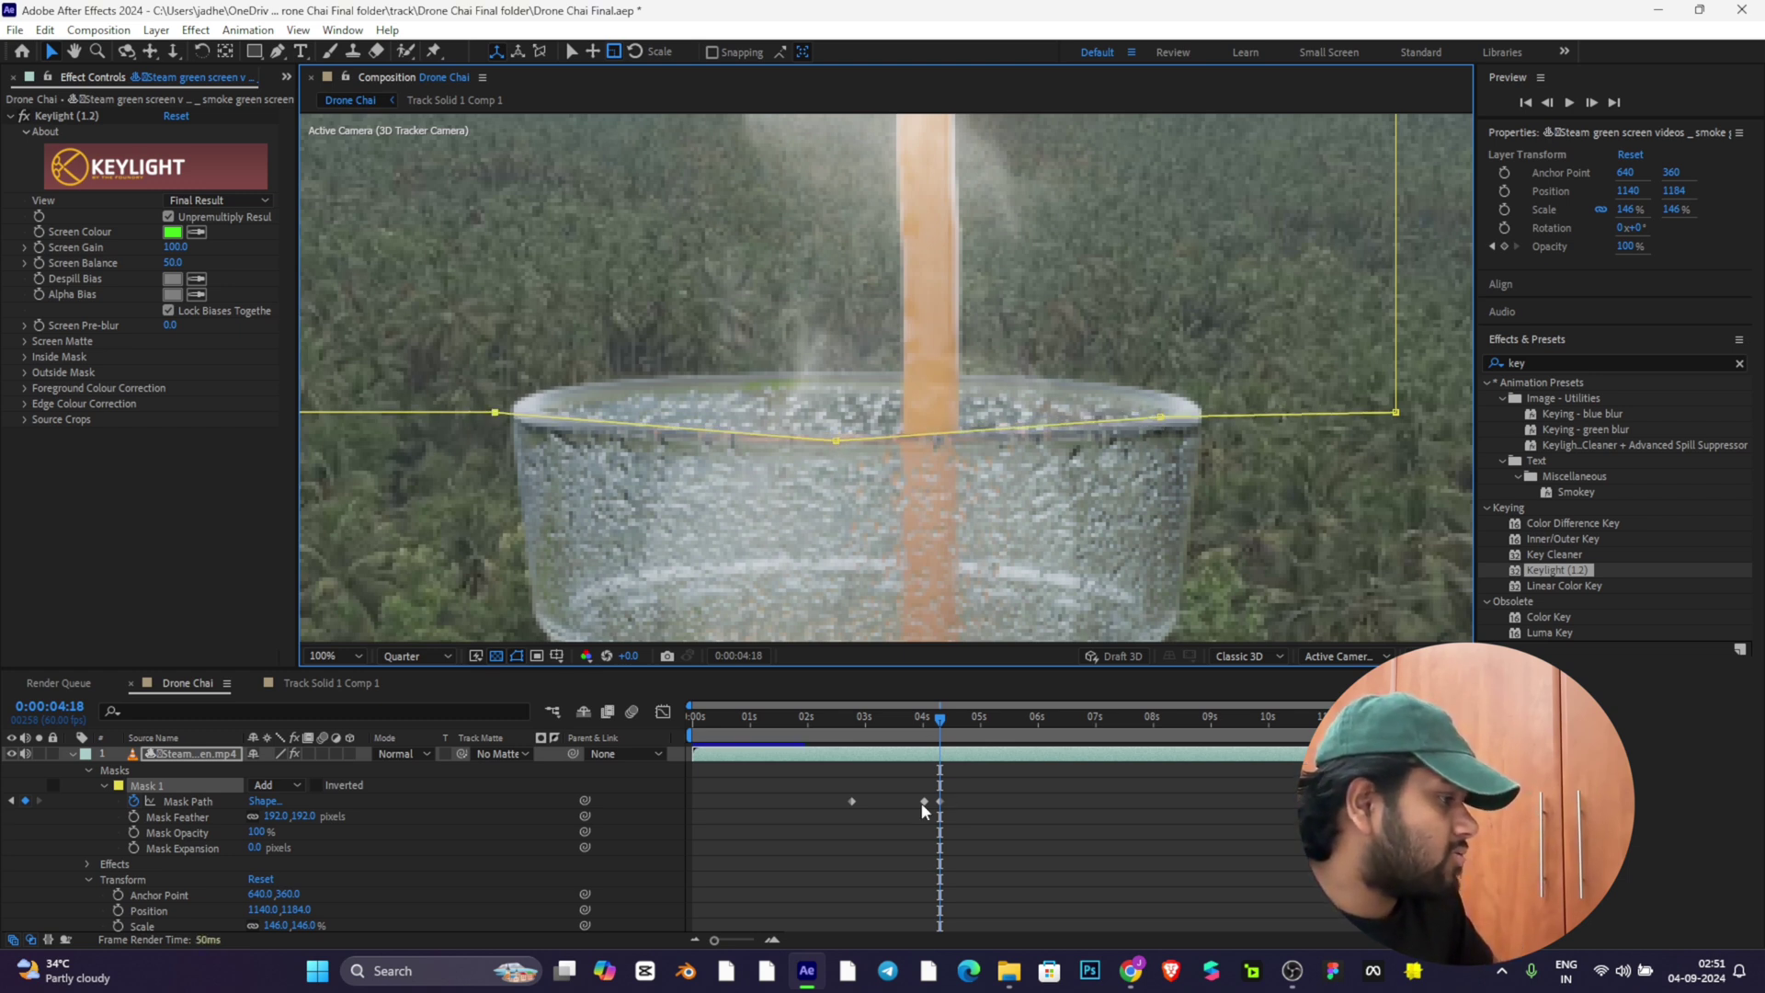
# Step: Delete the middle Mask Path keyframe, preview the steam from 0:00:02:44, and collapse the steam layer's properties
pyautogui.moveTo(929, 813); pyautogui.dragTo(907, 780)
pyautogui.press('Delete')
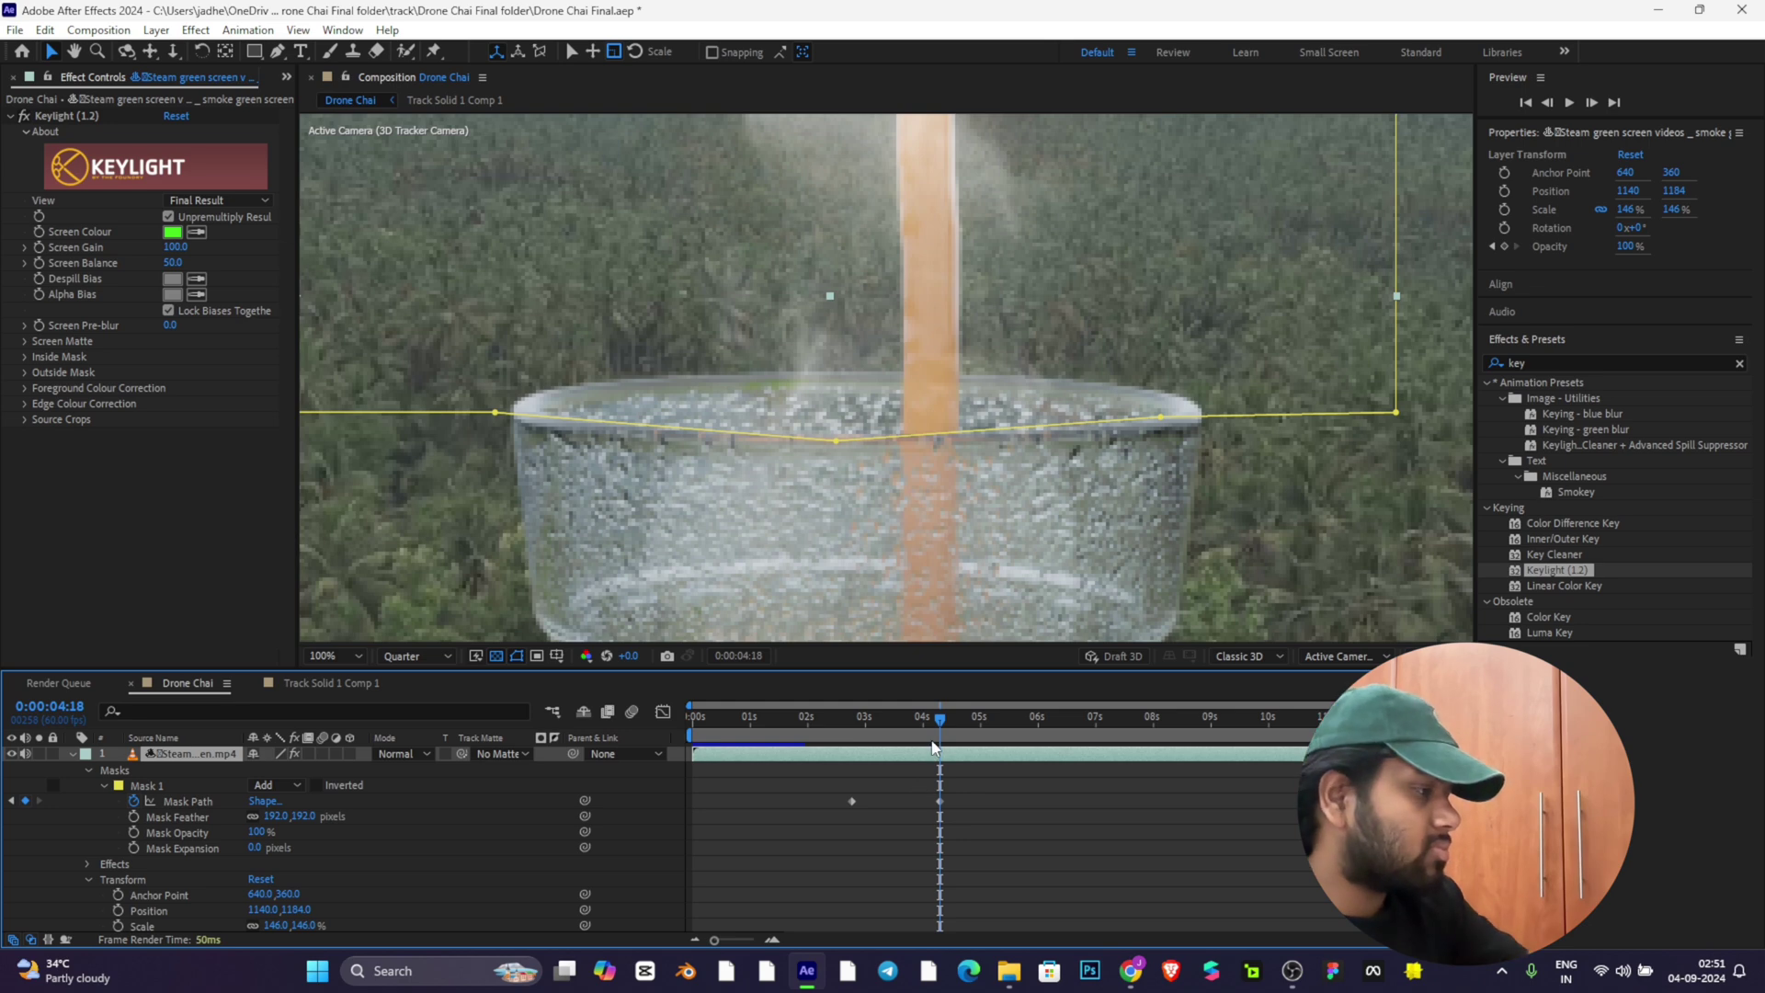
pyautogui.moveTo(938, 719); pyautogui.dragTo(848, 711)
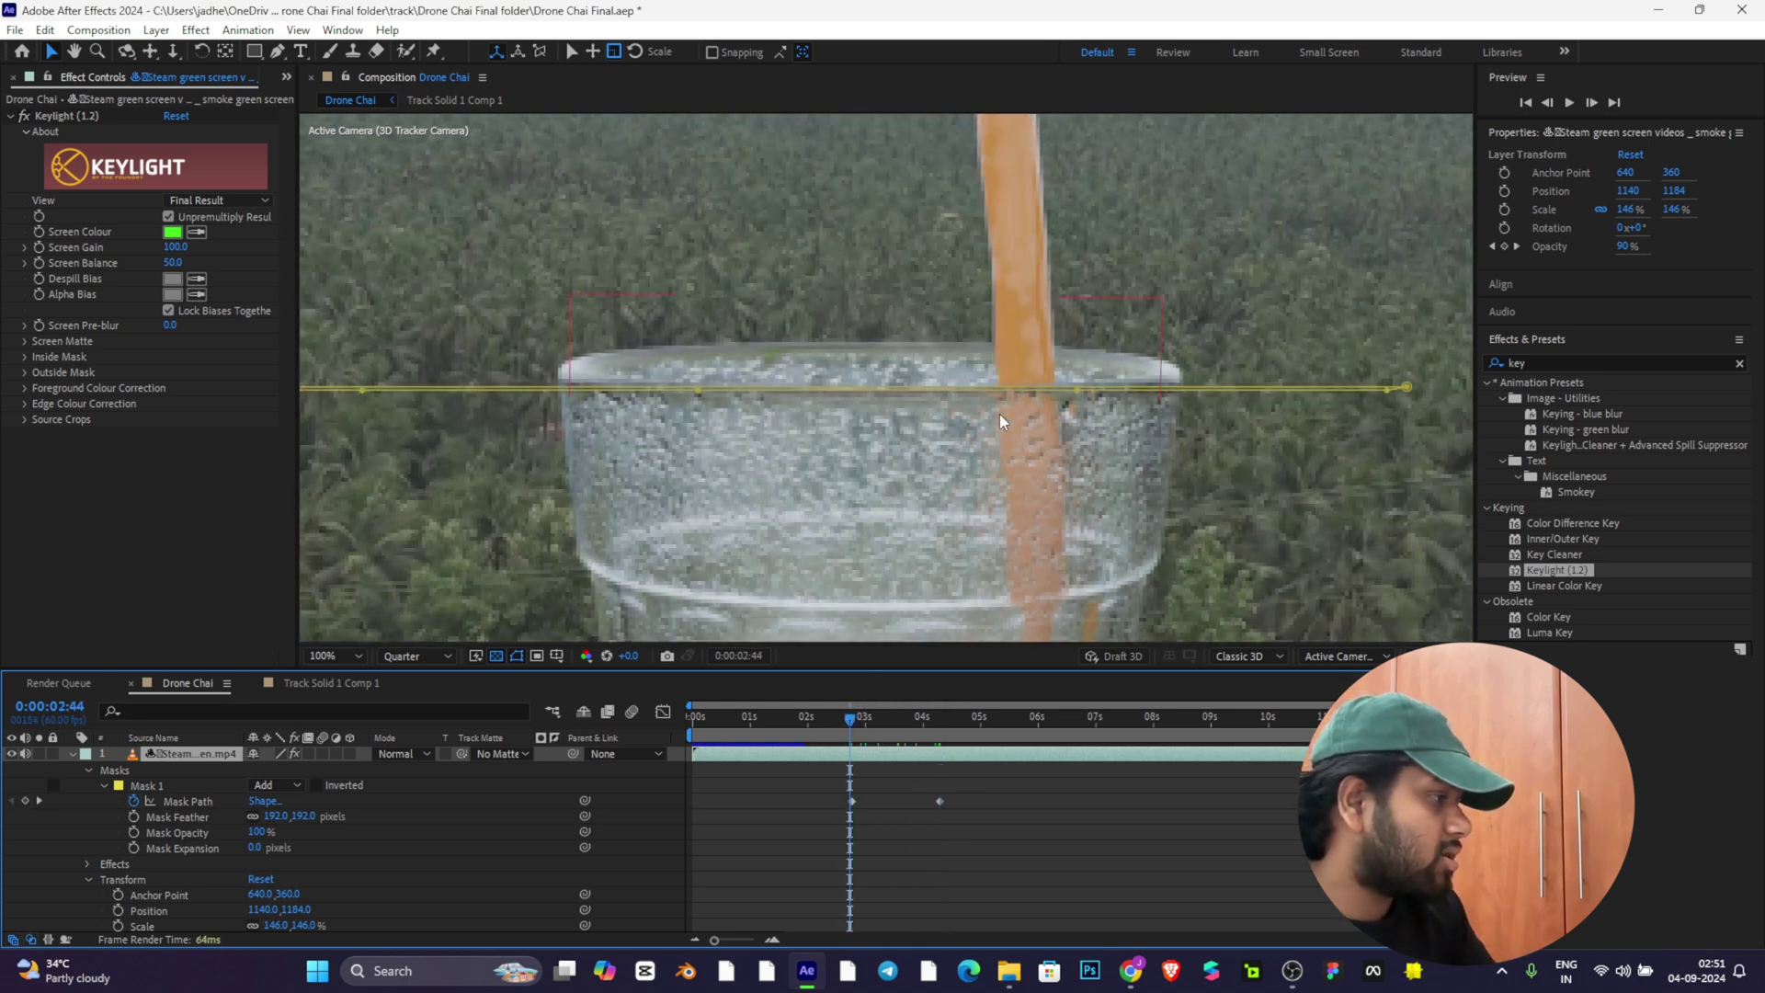
pyautogui.scroll(-2, 1001, 414)
pyautogui.press('space')
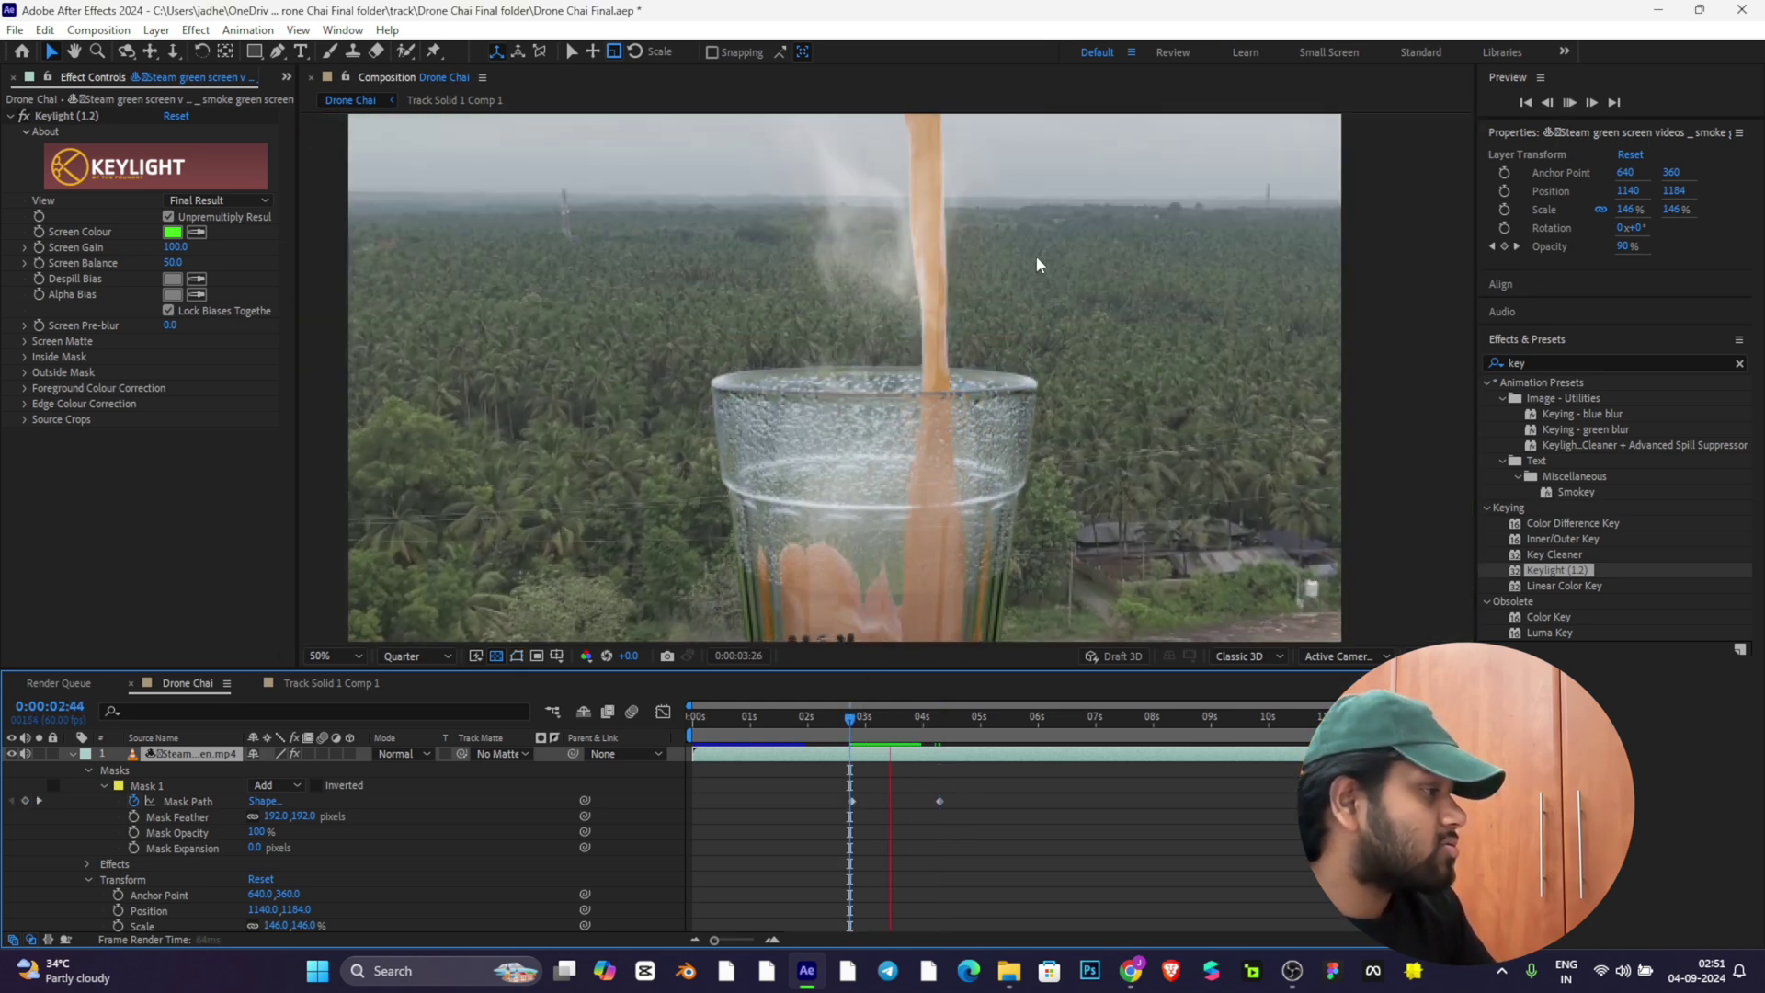
pyautogui.scroll(-1, 1018, 345)
pyautogui.press('space')
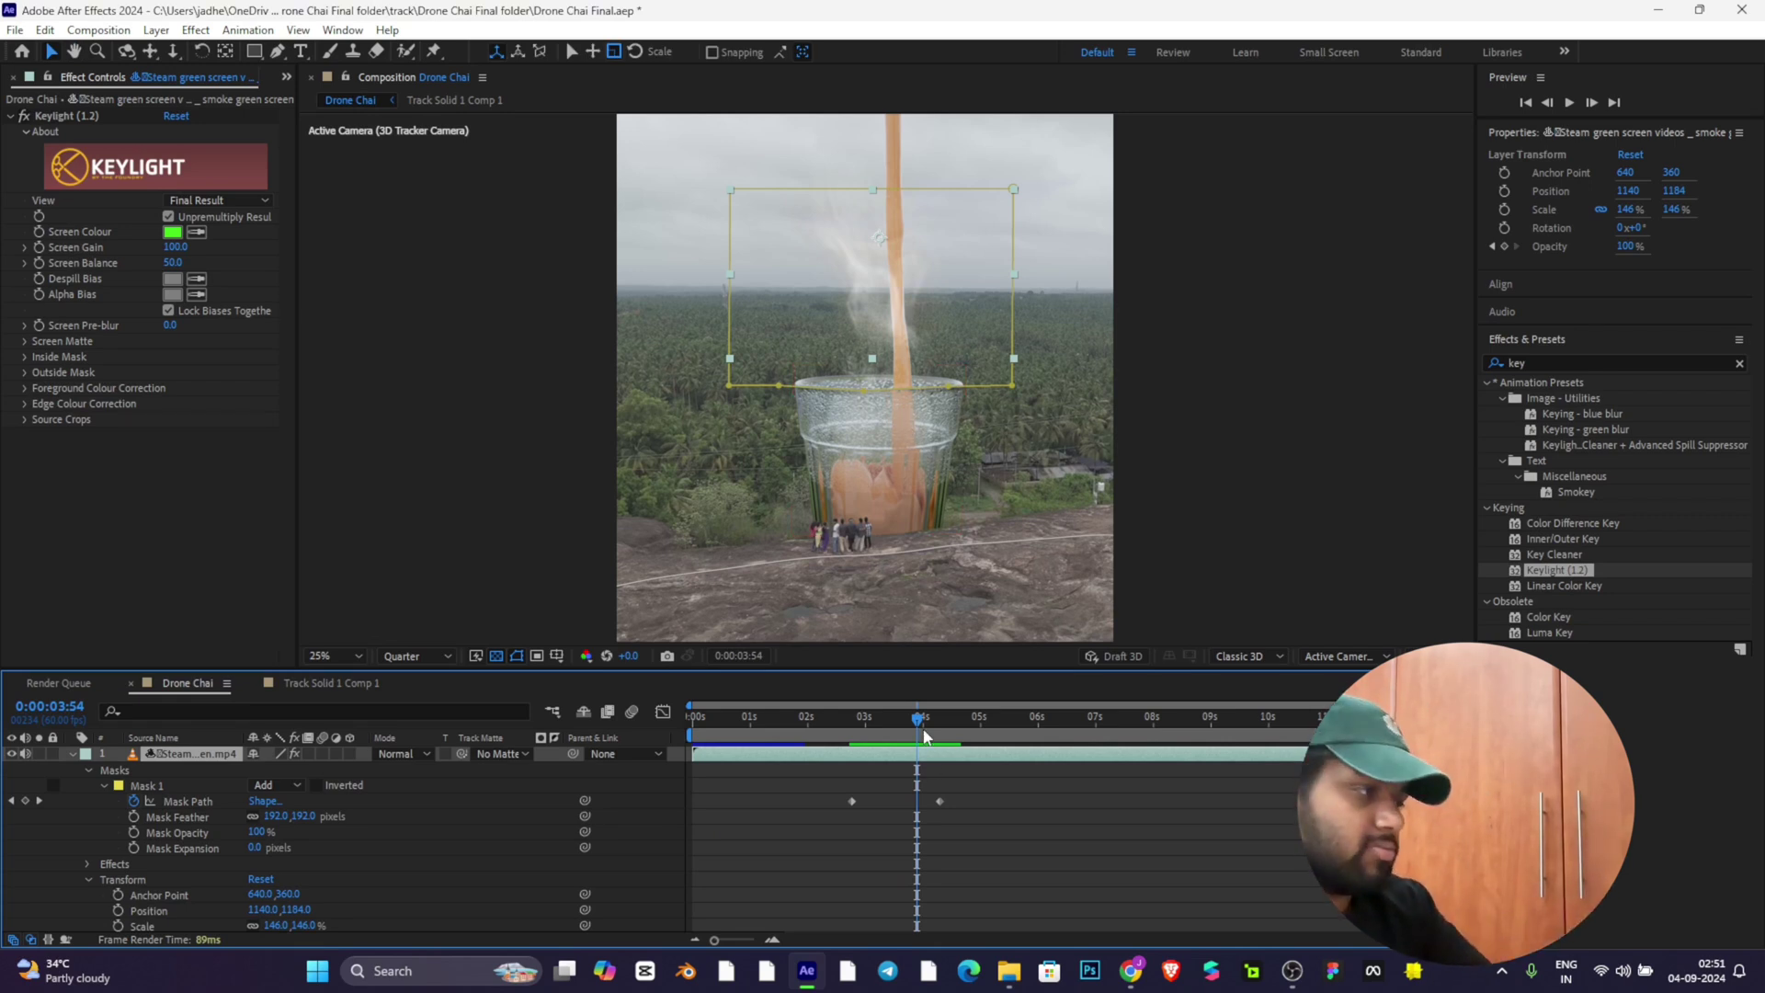
pyautogui.press('space')
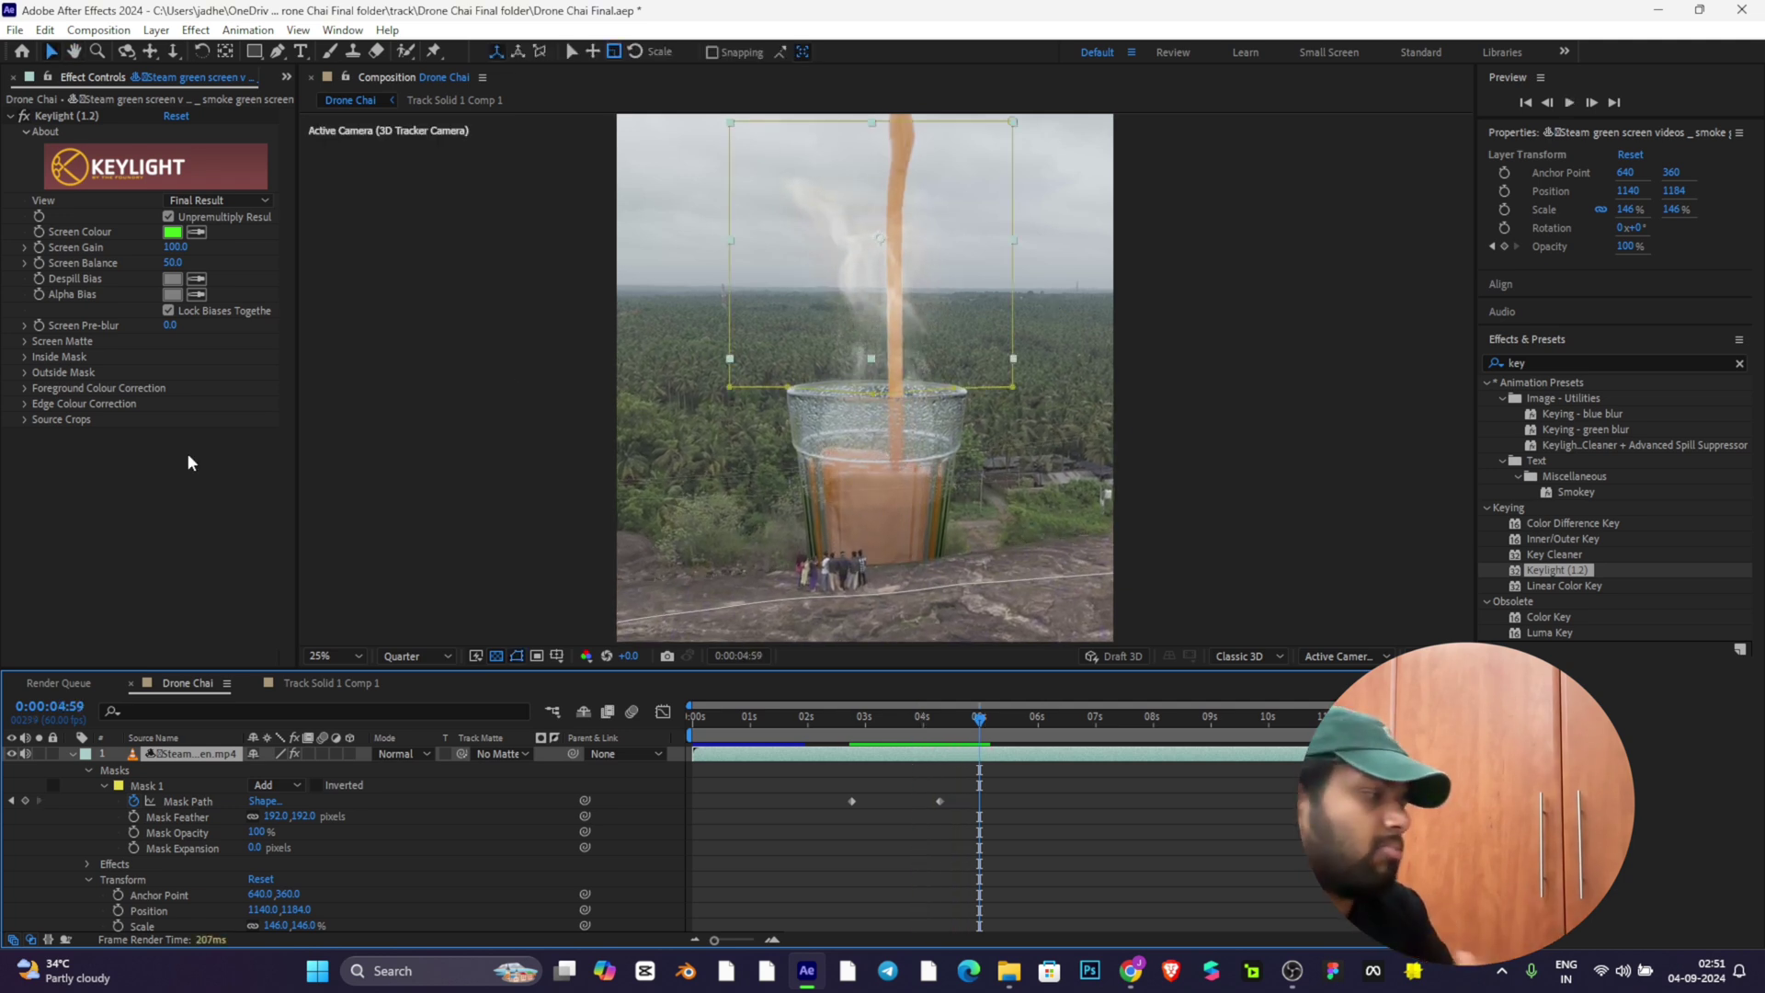
pyautogui.click(71, 754)
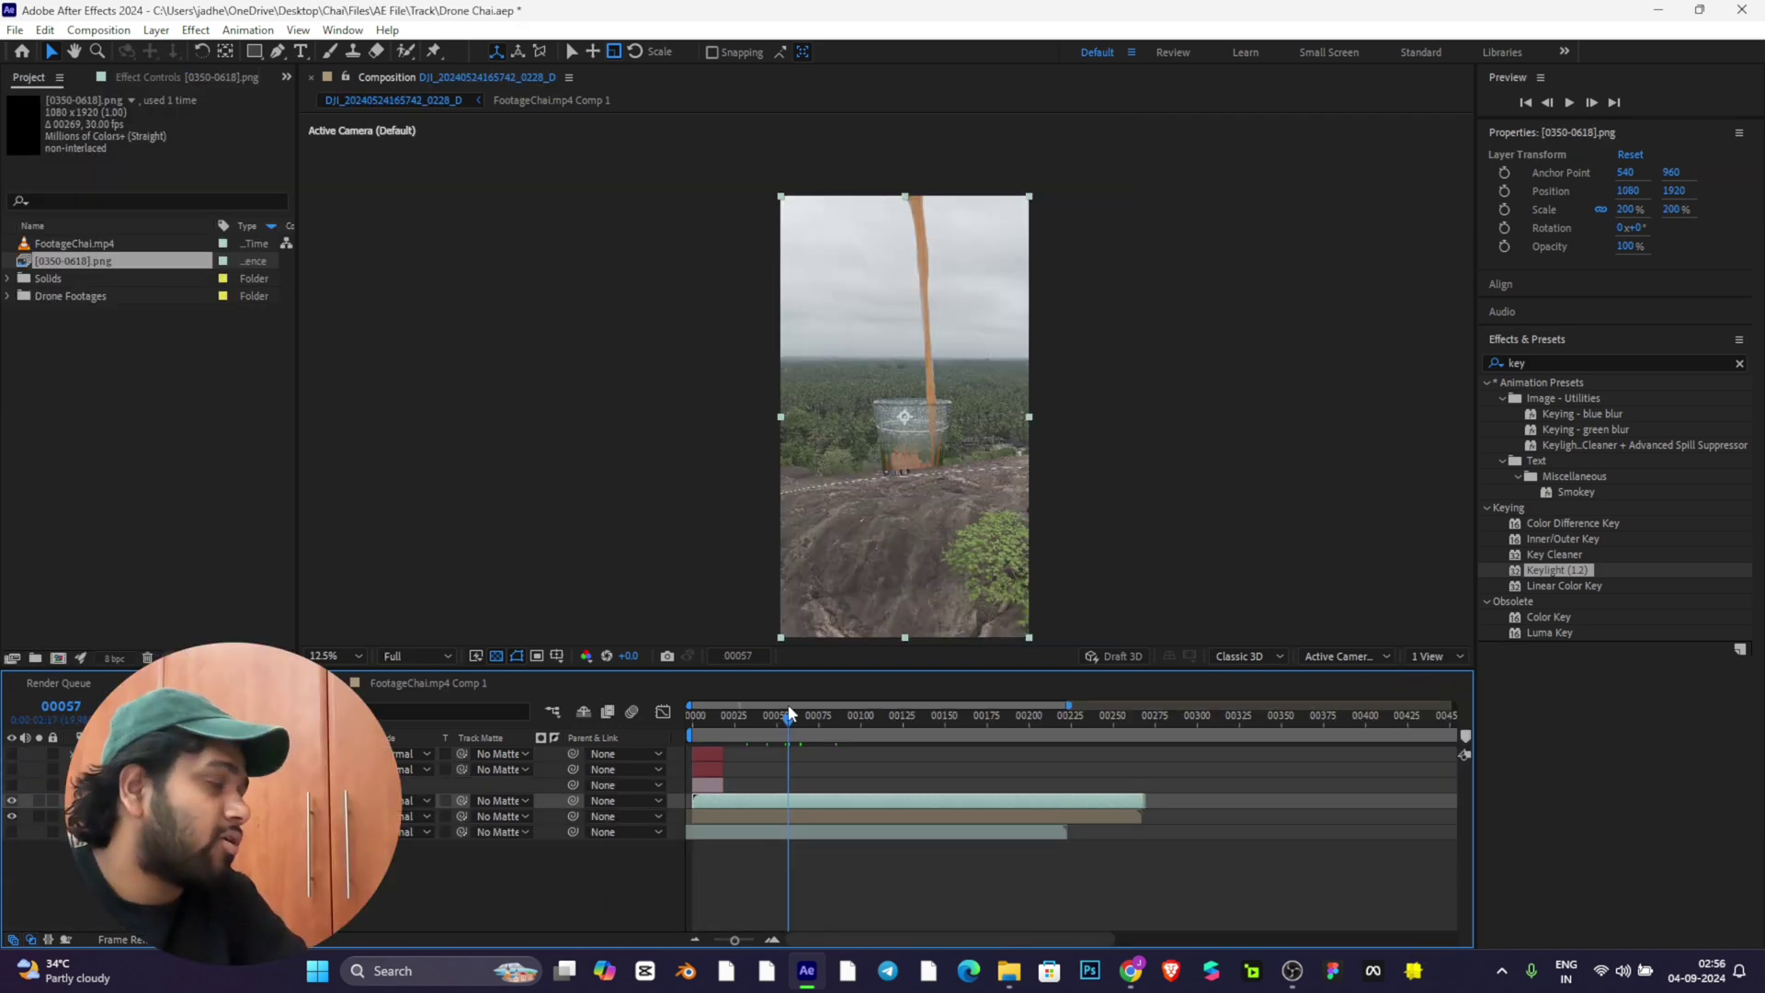
# Step: Duplicate the FootageChai.mp4 Comp 1 layer and move the copy above the [0350-0618].png glass layer
pyautogui.scroll(3, 975, 473)
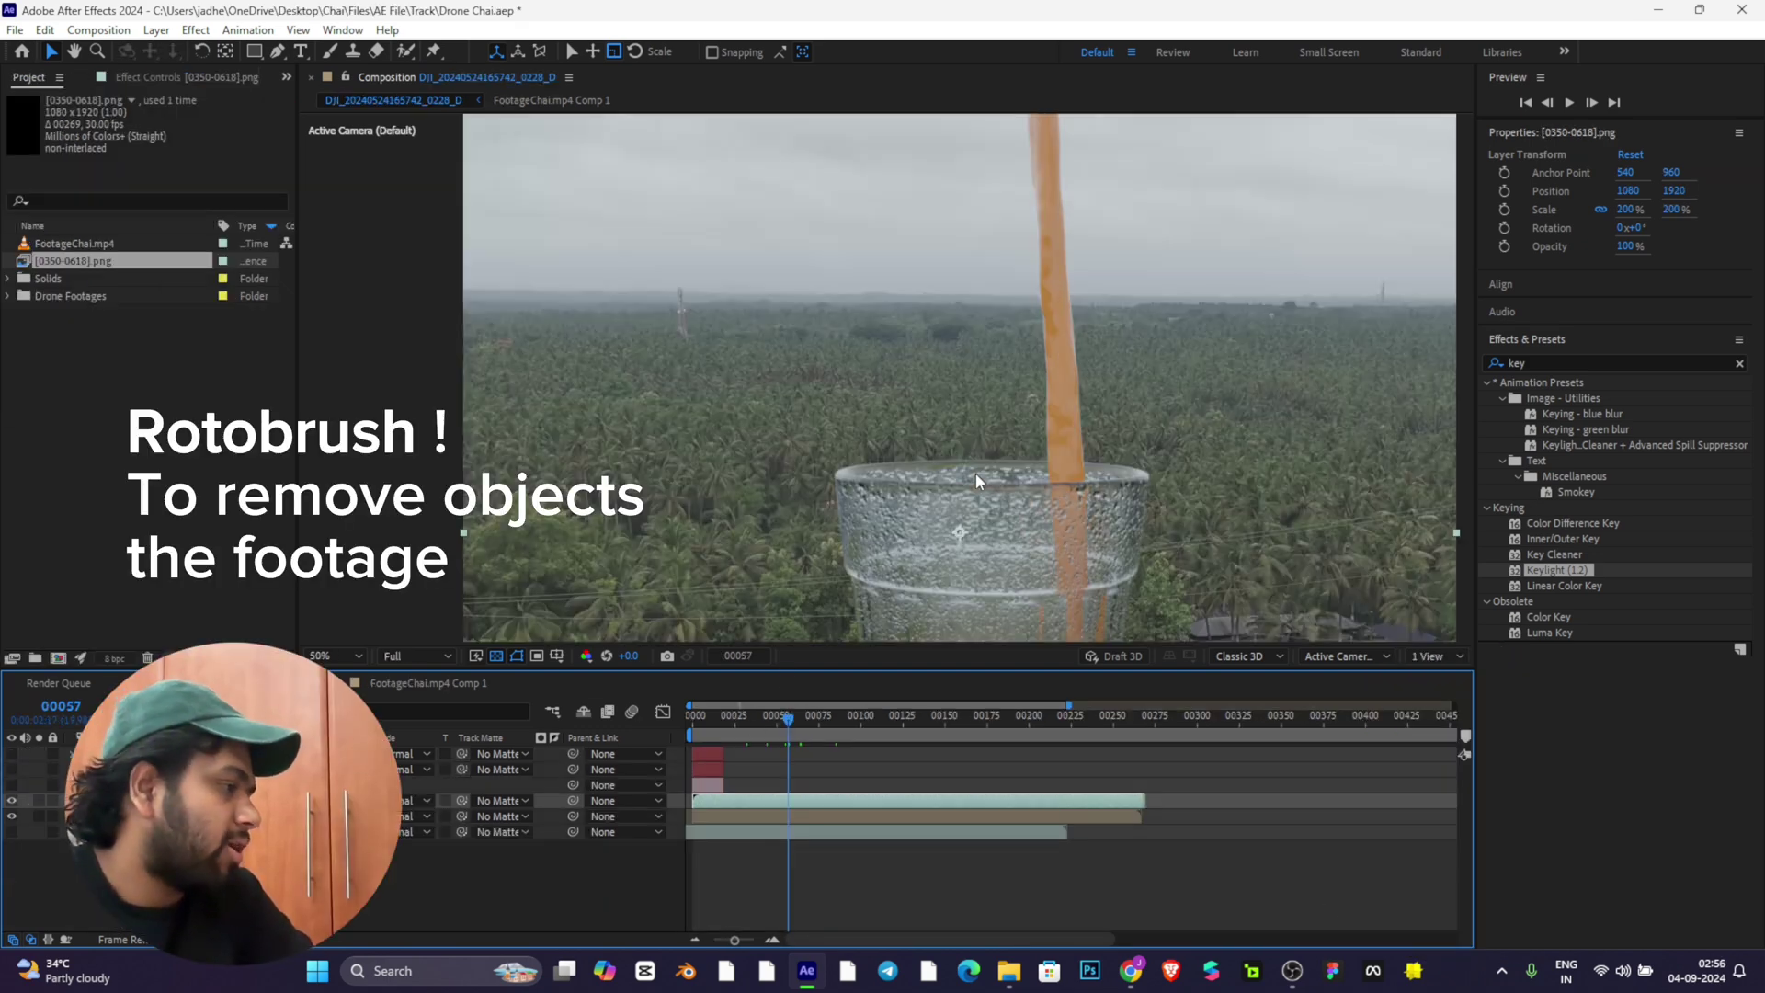
pyautogui.moveTo(1157, 490); pyautogui.dragTo(989, 37)
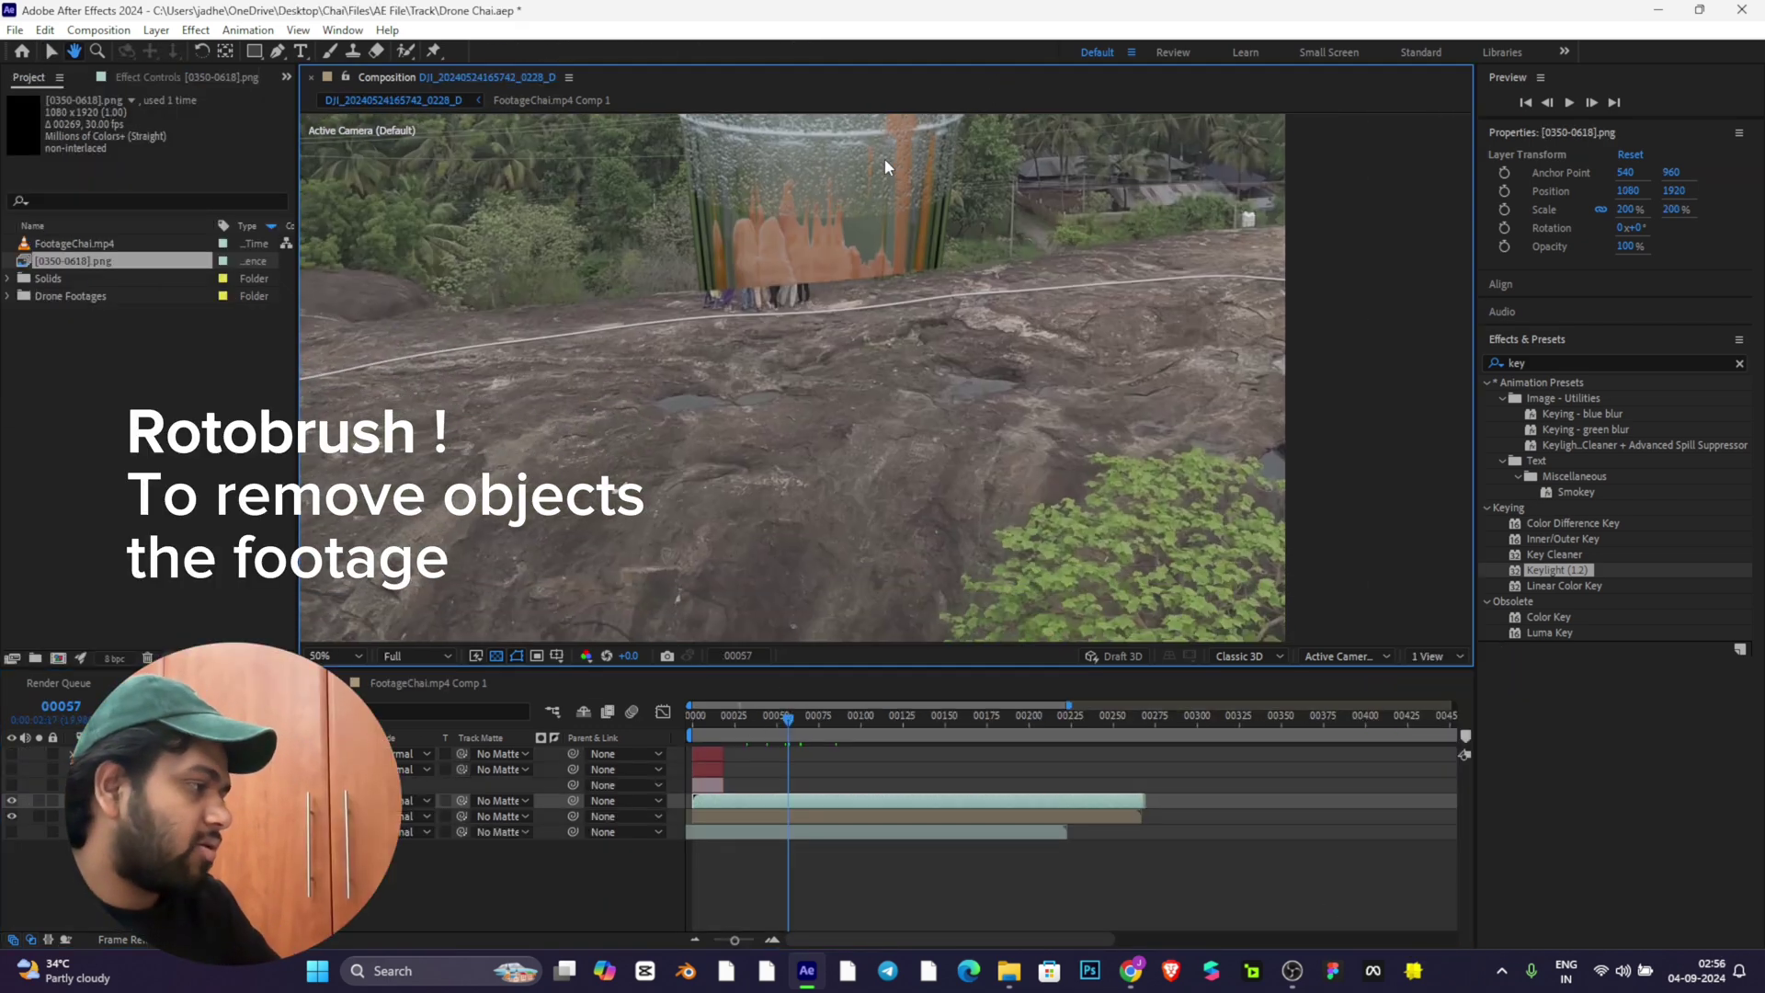
pyautogui.moveTo(896, 287); pyautogui.dragTo(986, 370)
pyautogui.press('.')
pyautogui.press('.')
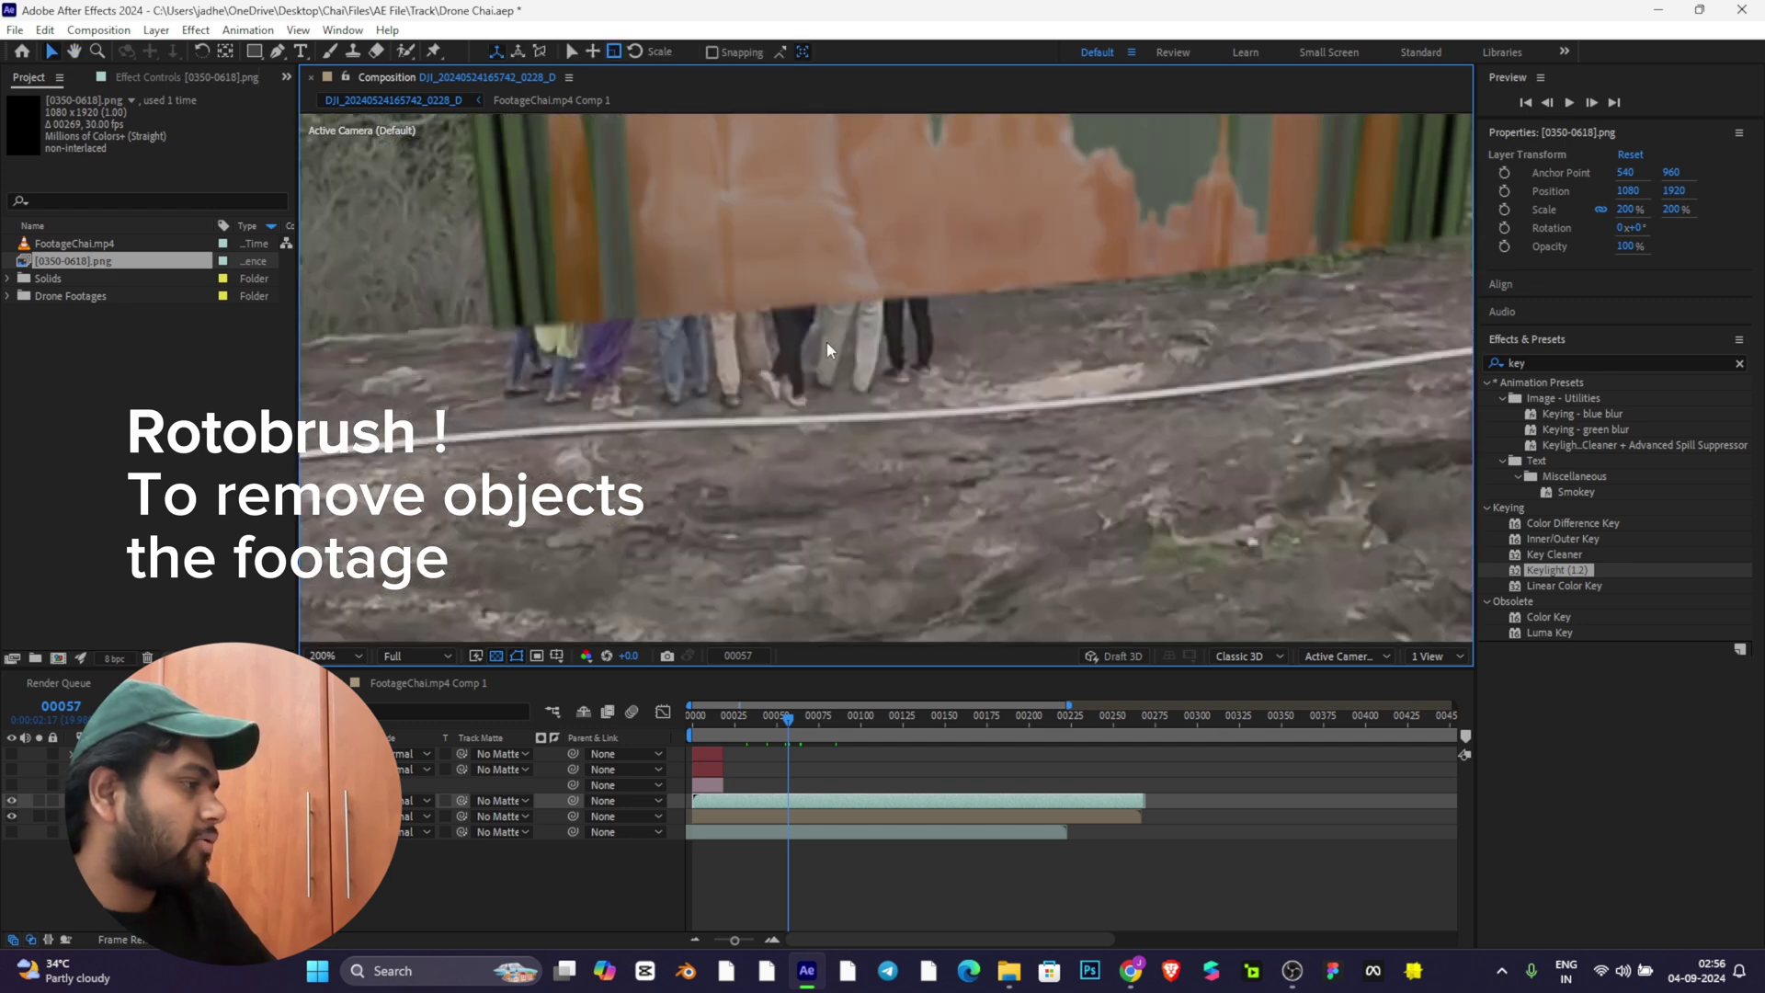
pyautogui.press('v')
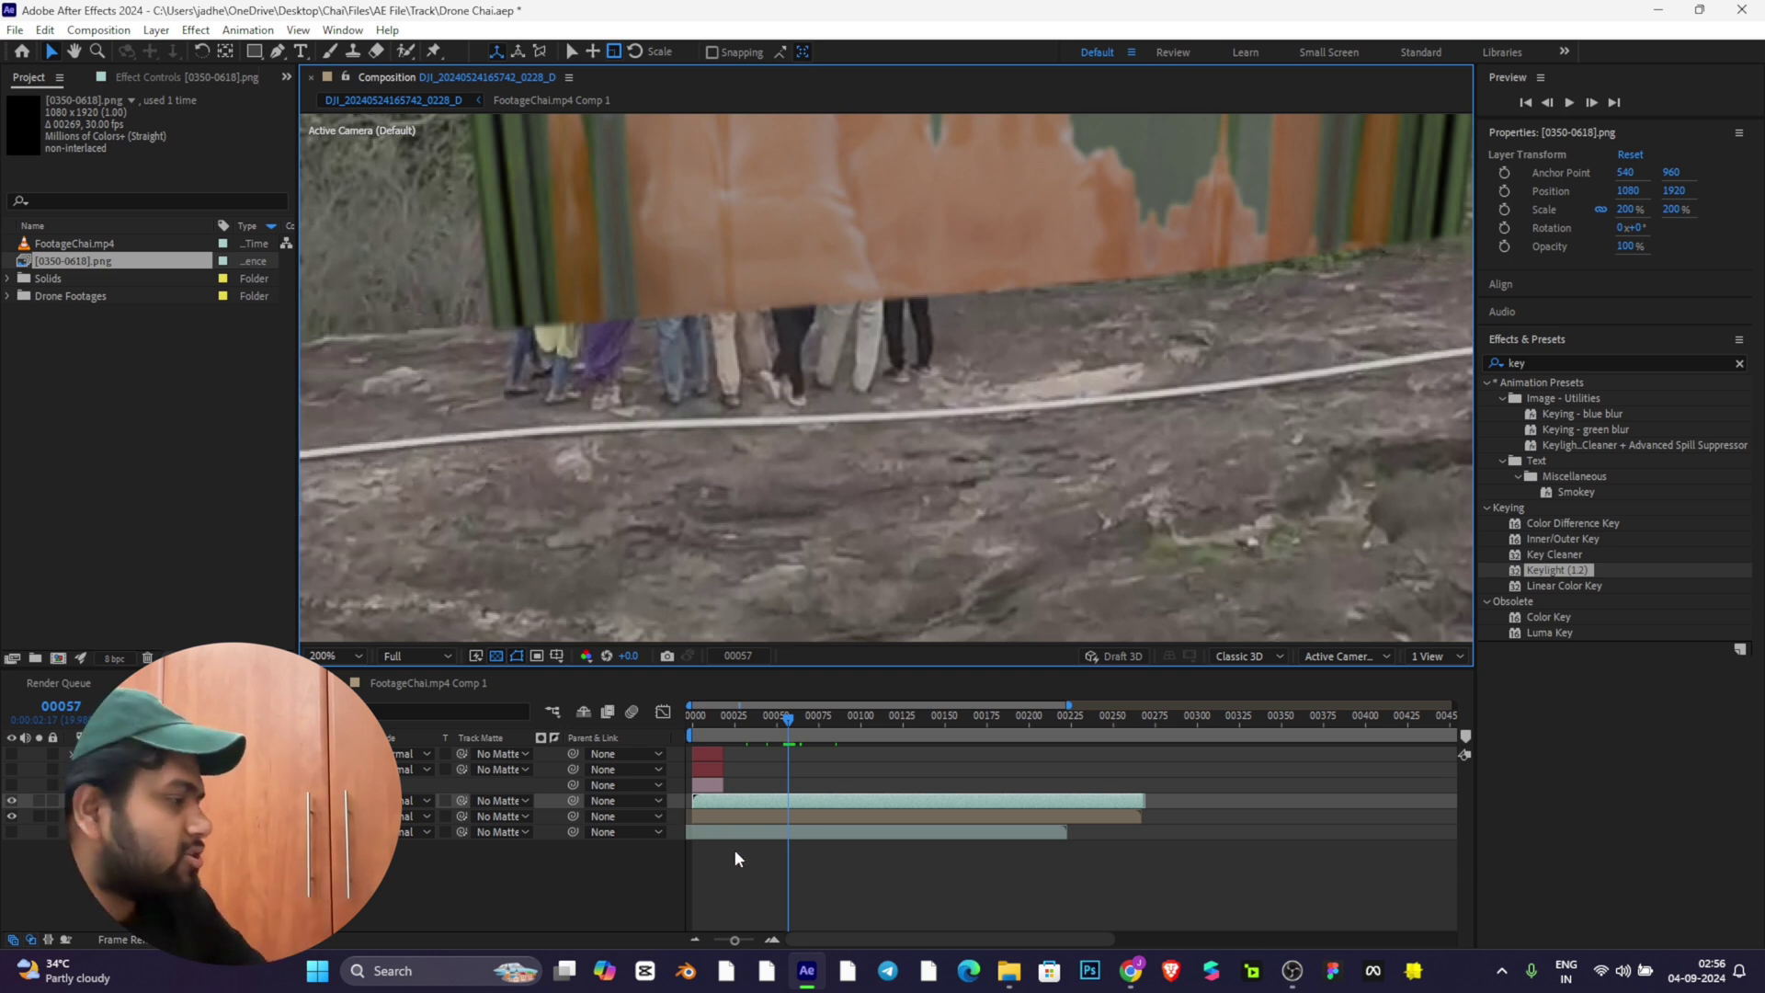
pyautogui.click(741, 817)
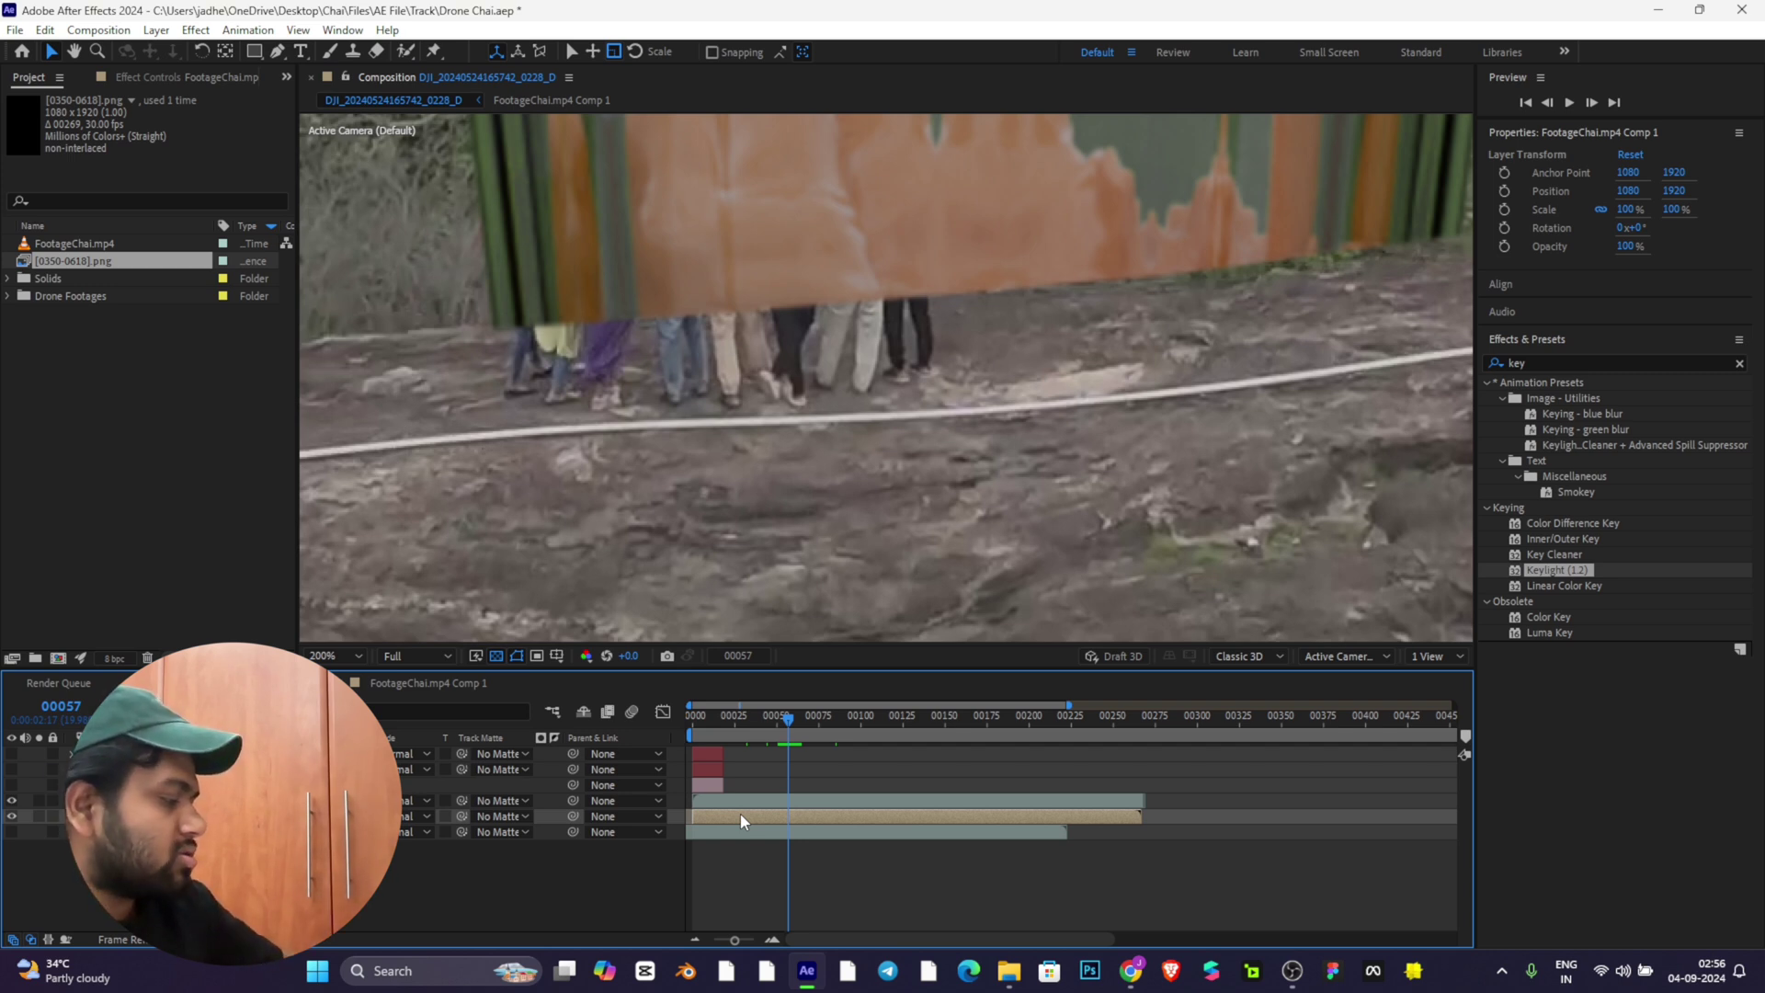
pyautogui.hotkey('ctrl', 'd')
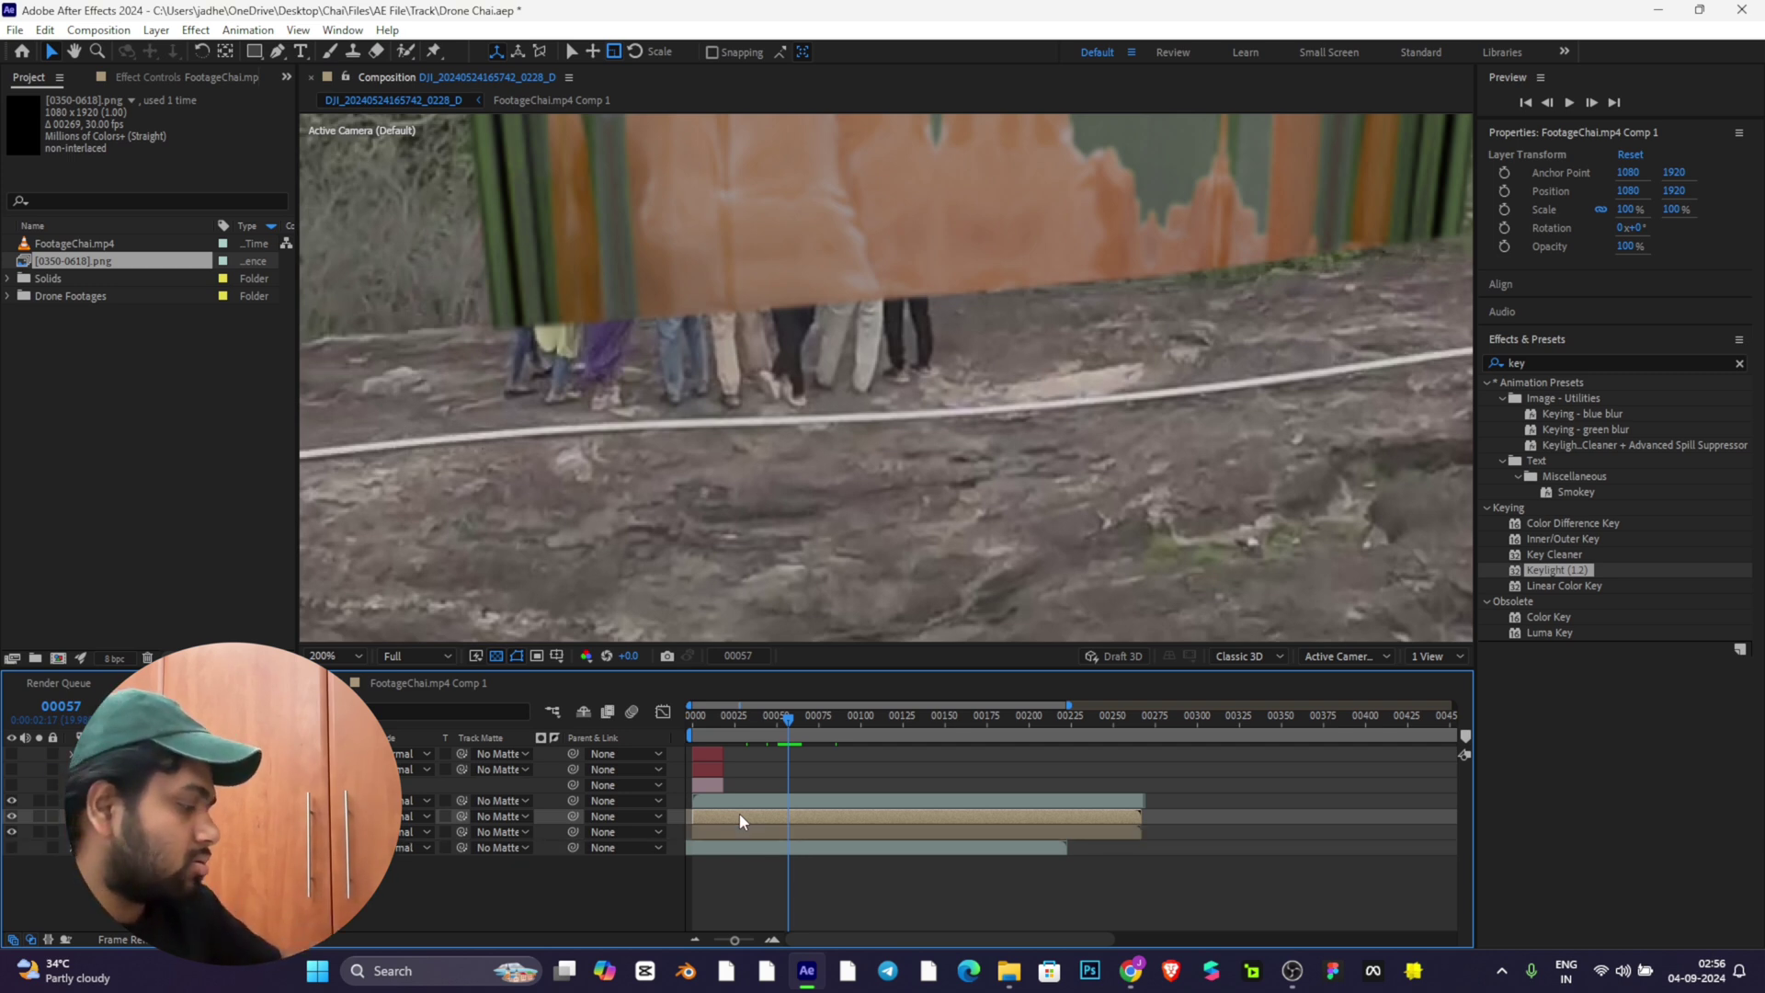
pyautogui.moveTo(738, 812); pyautogui.dragTo(733, 813)
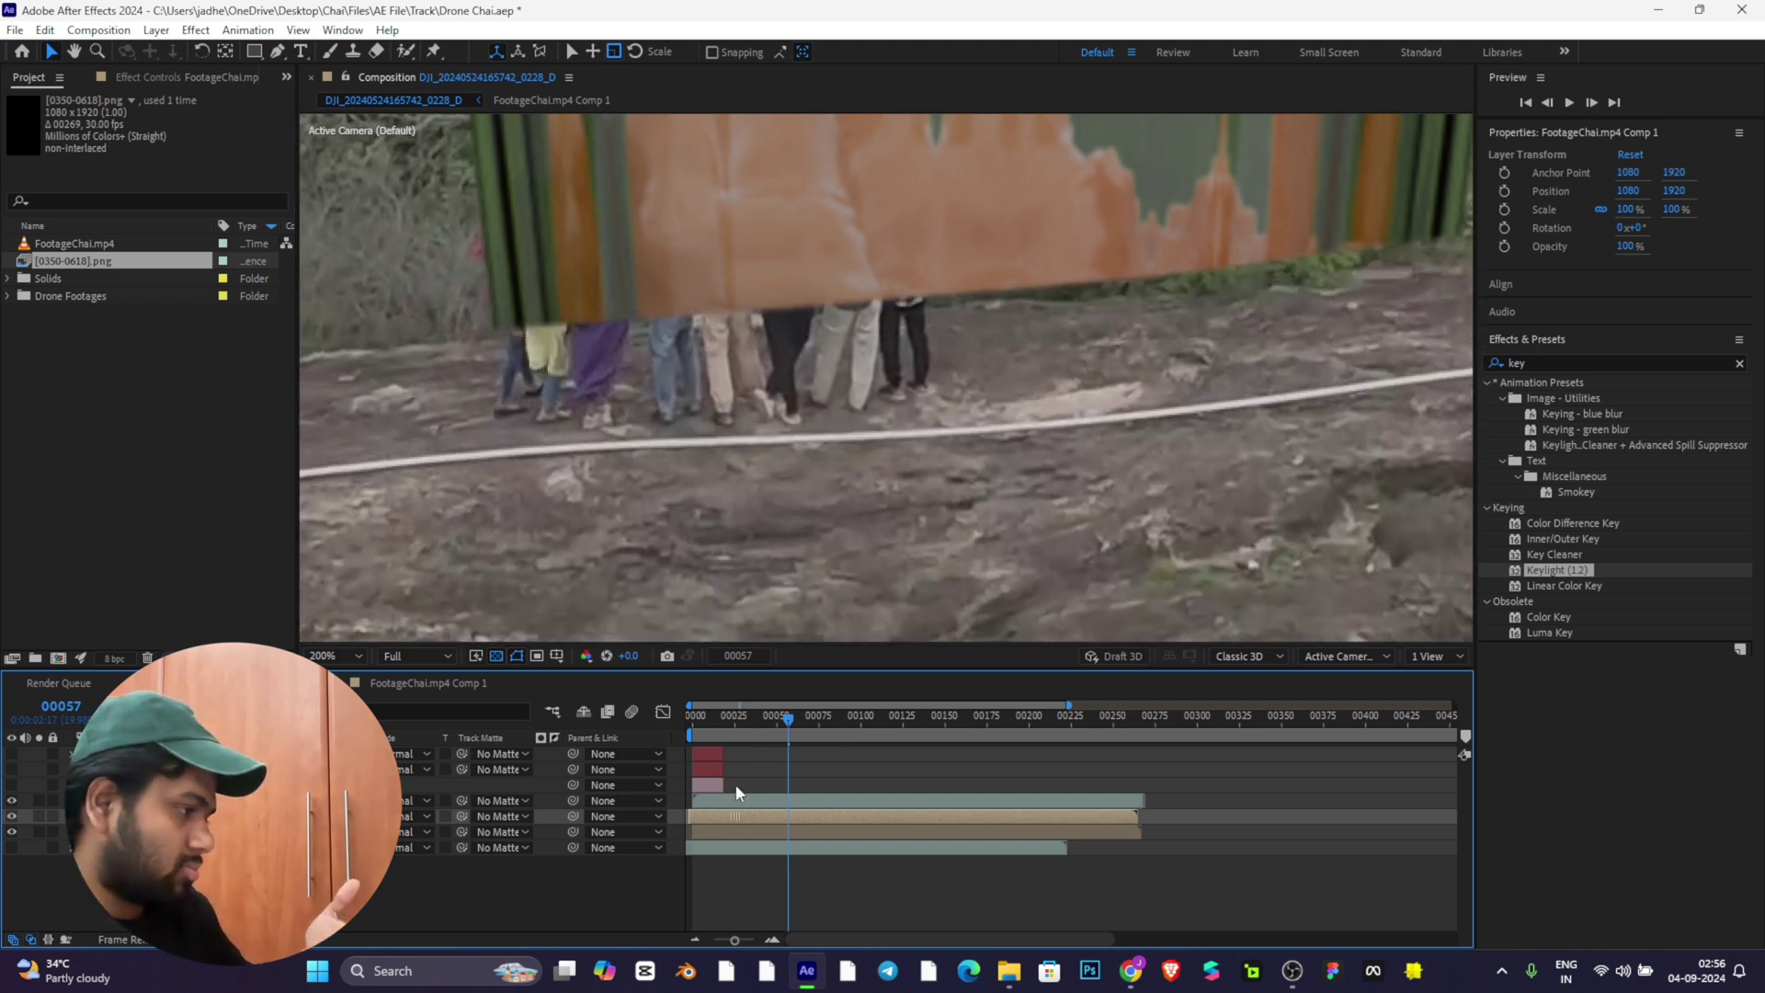
pyautogui.hotkey('ctrl', ']')
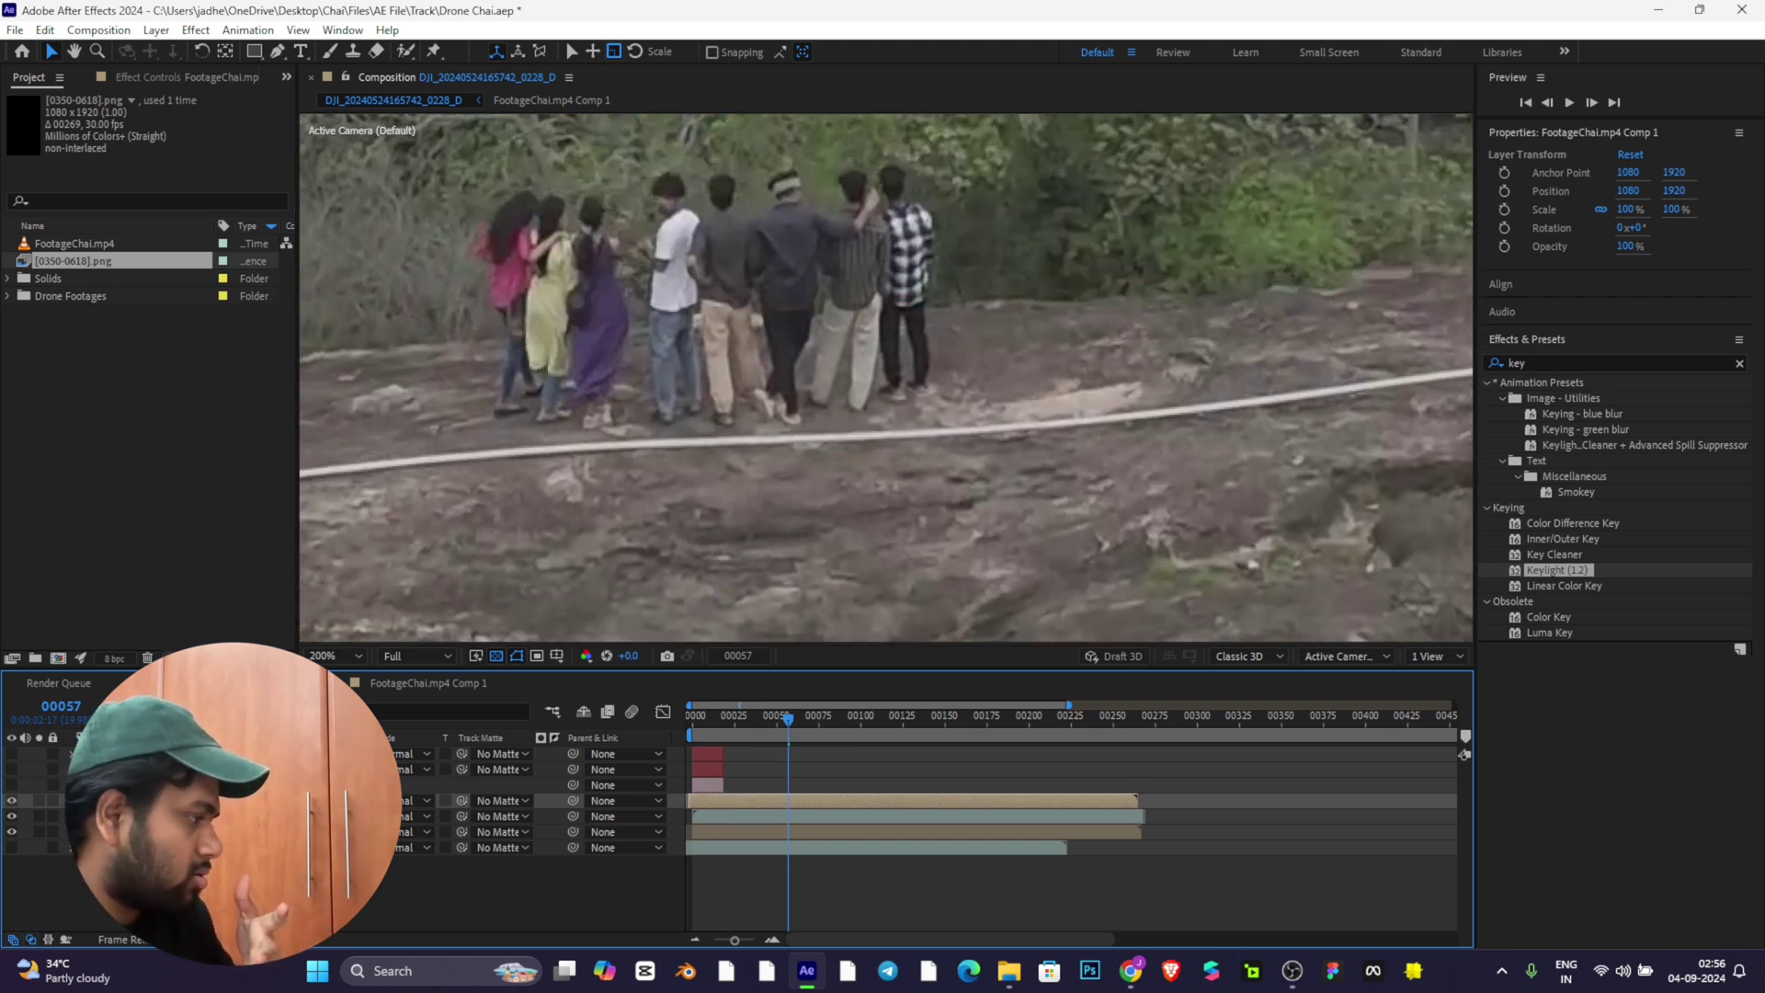
# Step: Open the upper FootageChai.mp4 Comp 1 copy with the Roto Brush tool and paint a first foreground stroke across the group of people
pyautogui.moveTo(864, 315); pyautogui.dragTo(936, 449)
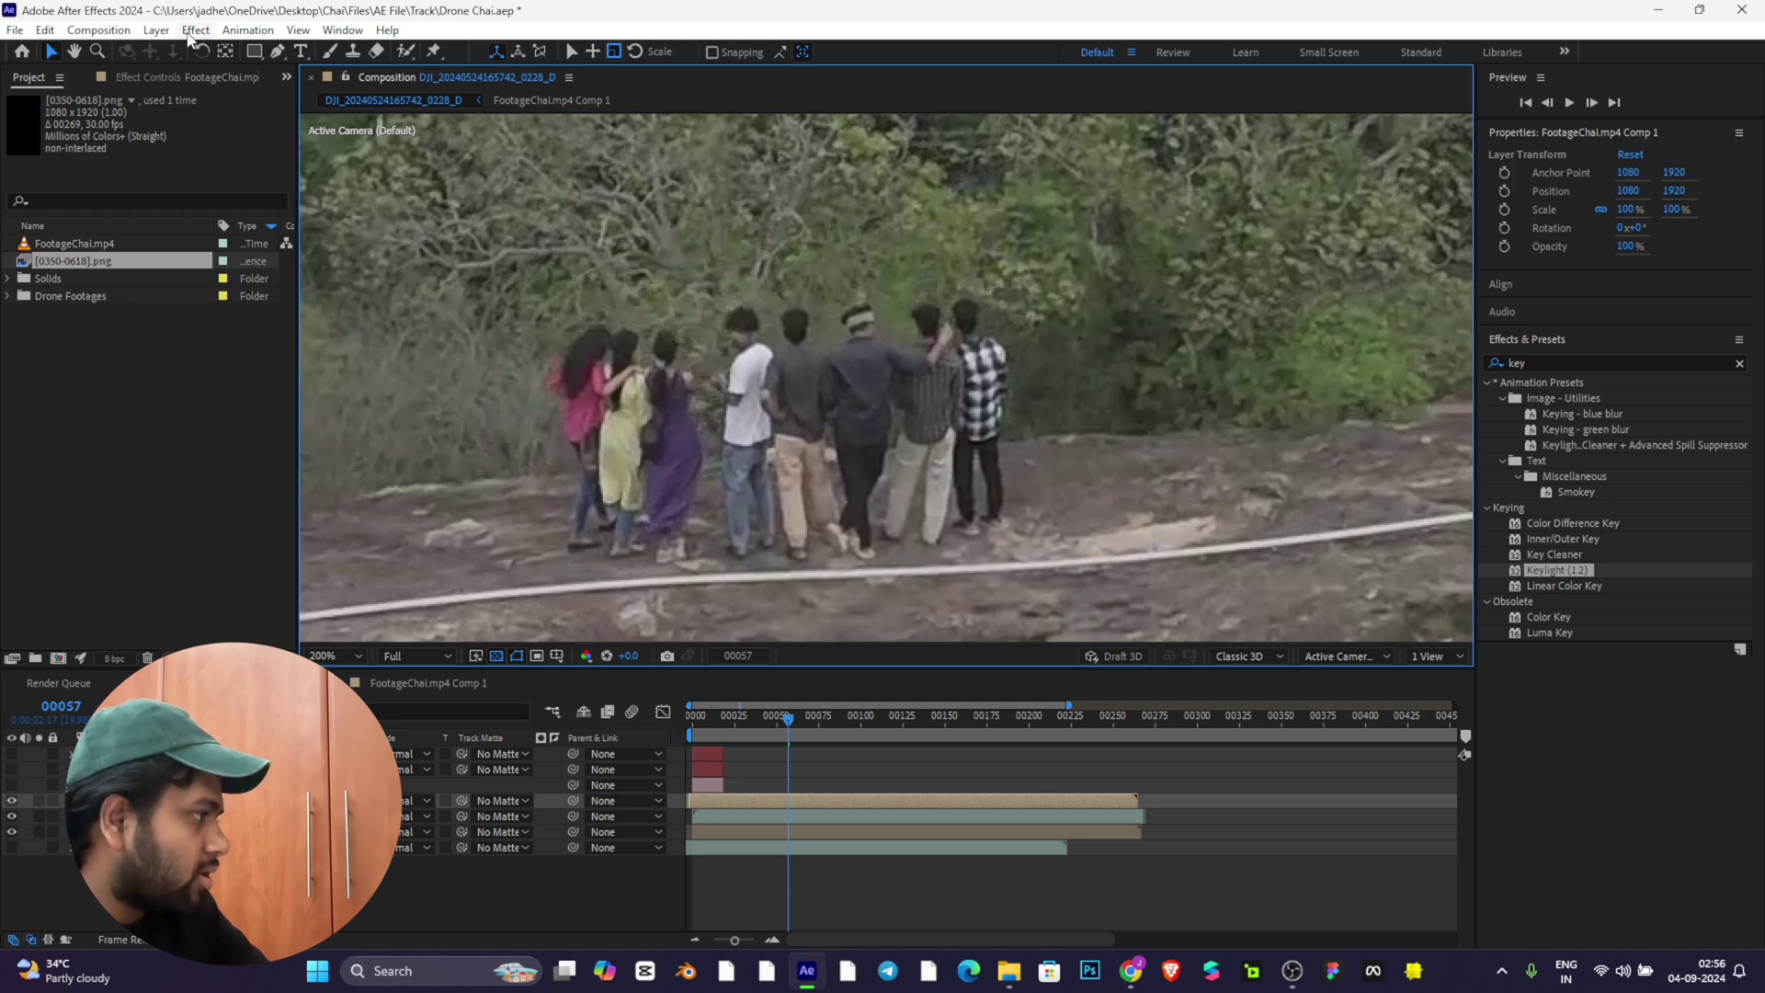
pyautogui.click(406, 53)
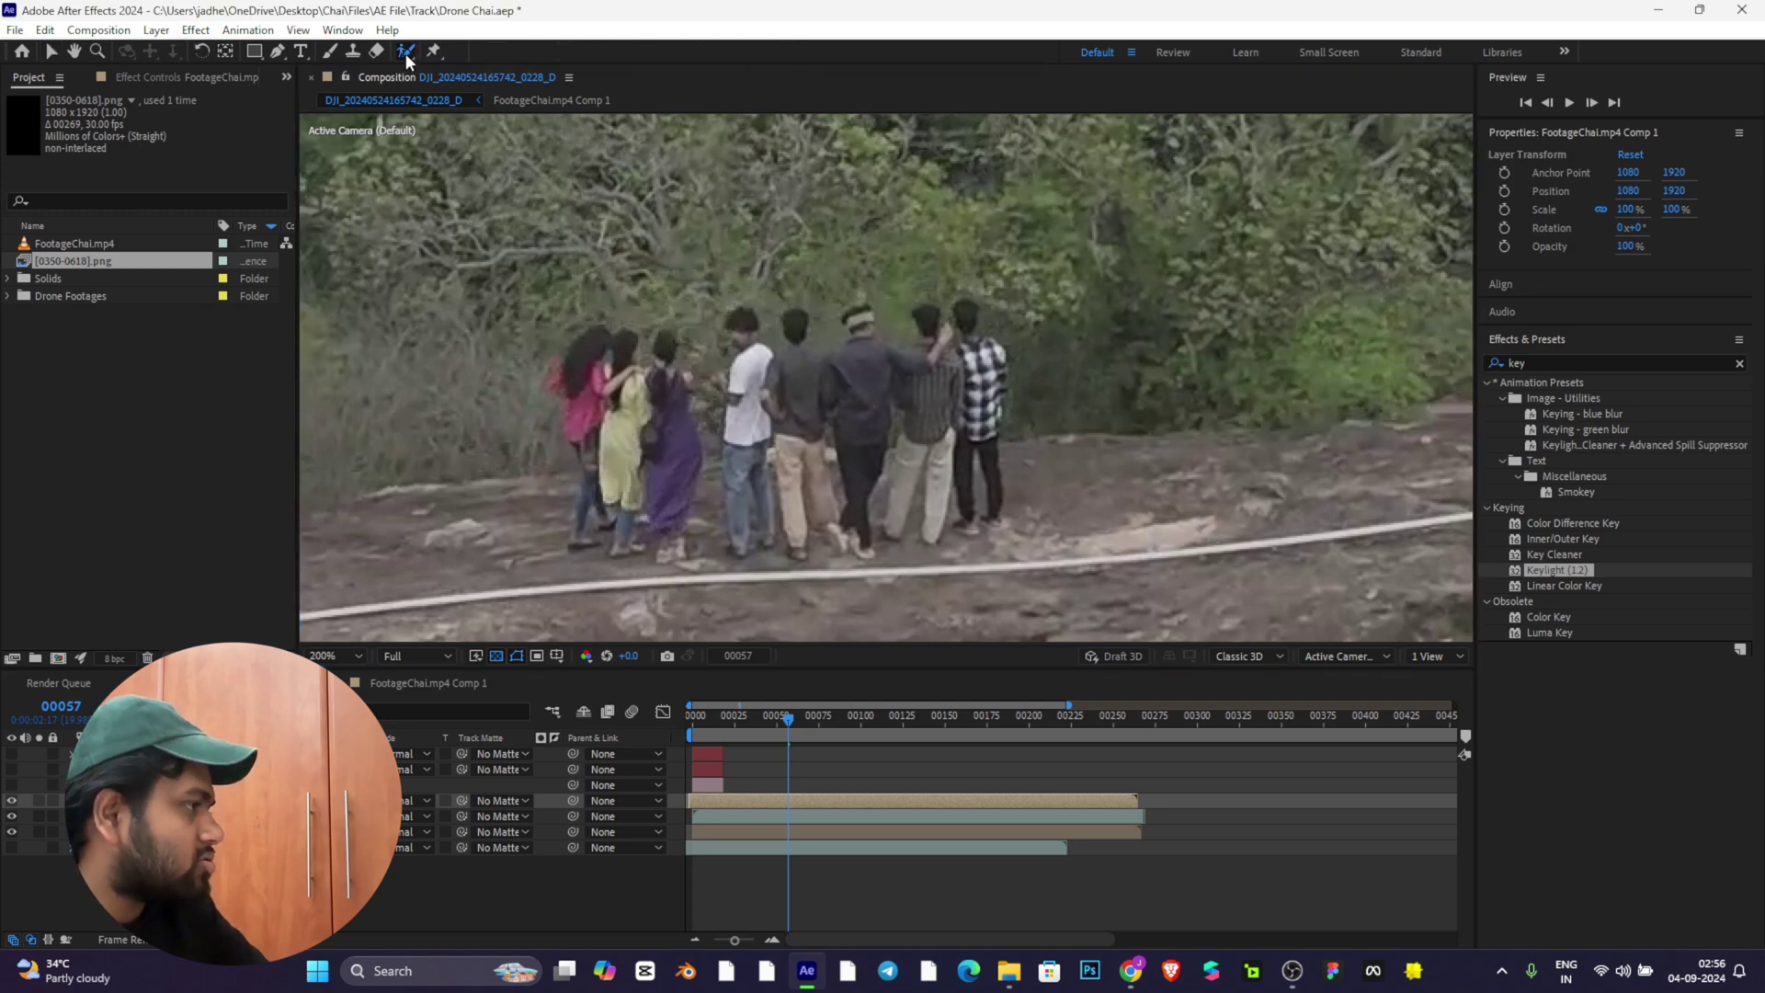
pyautogui.doubleClick(651, 421)
pyautogui.press('space')
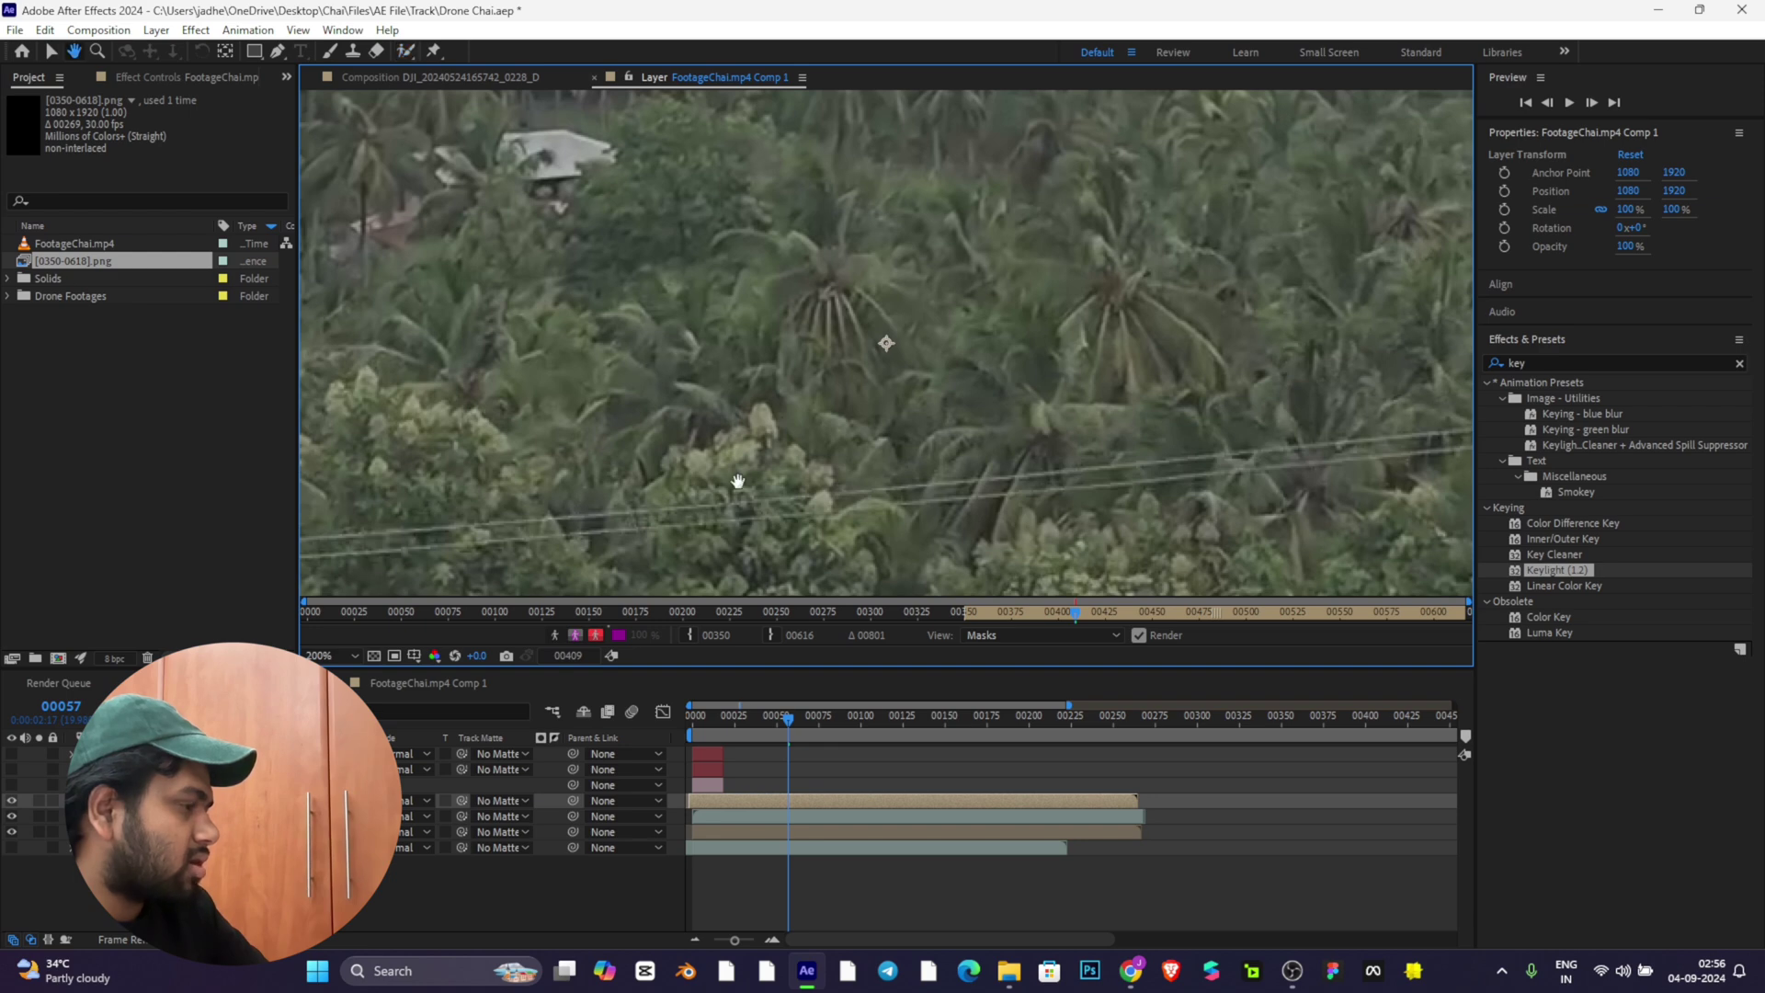
pyautogui.moveTo(738, 481); pyautogui.dragTo(785, 2)
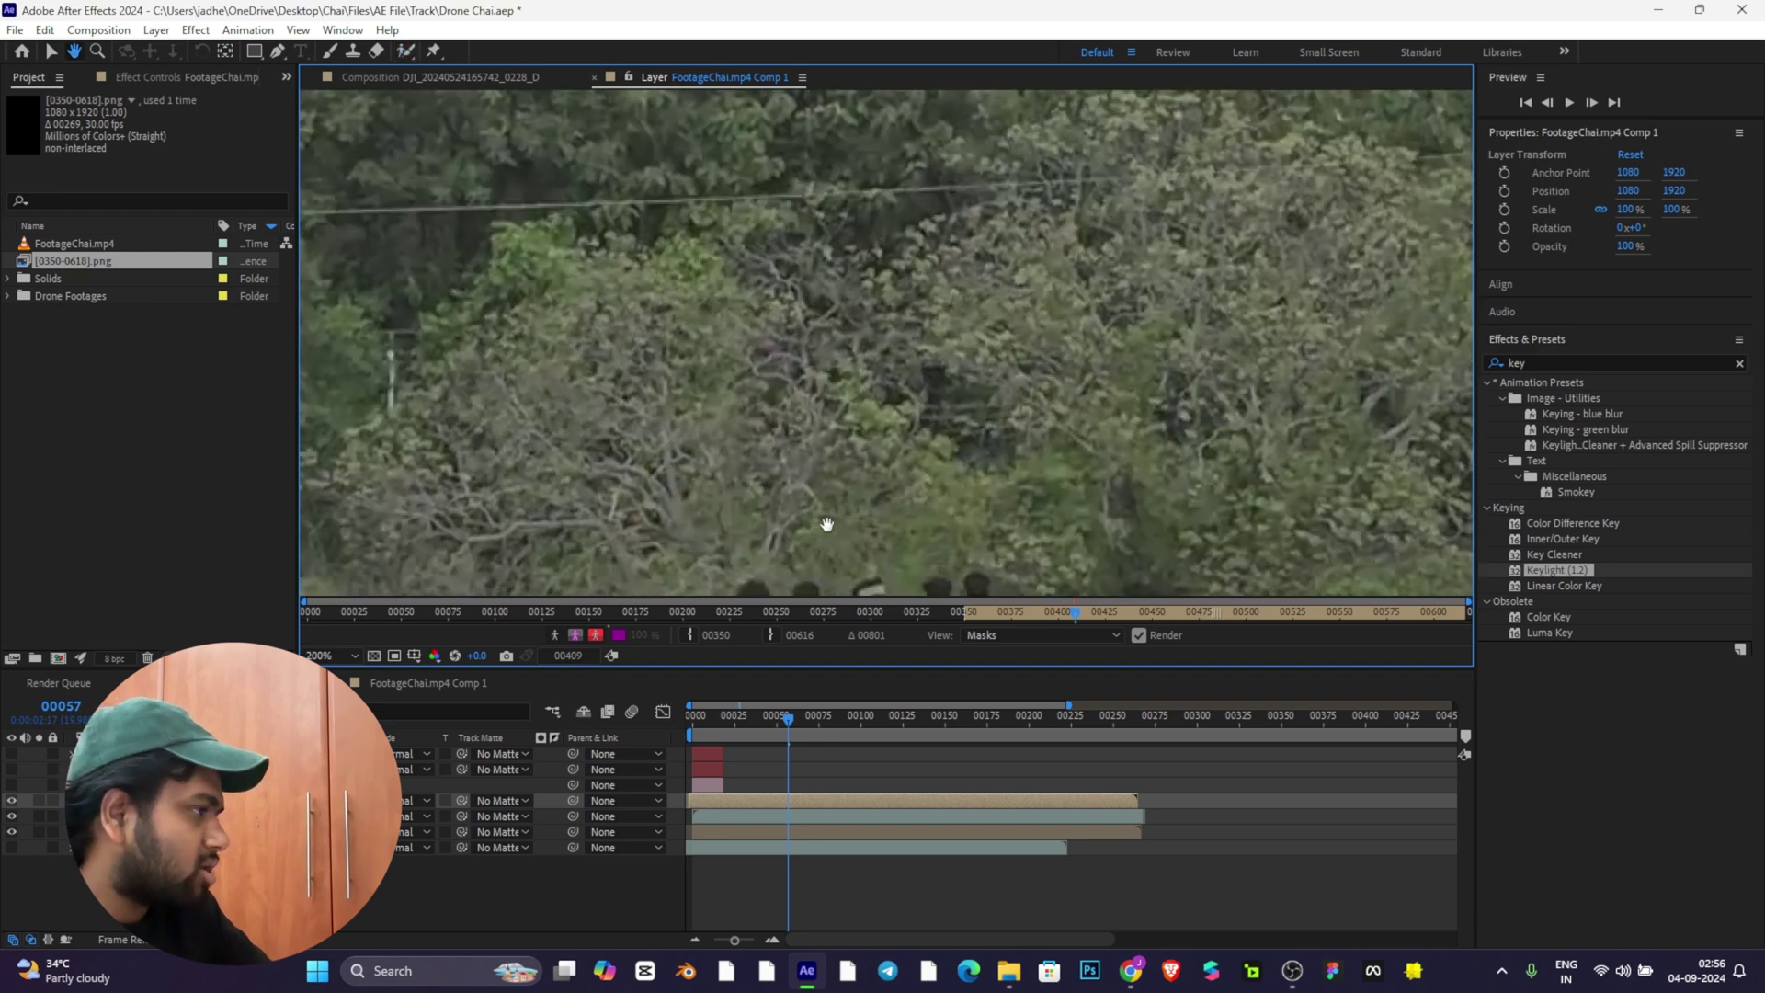
pyautogui.moveTo(827, 525); pyautogui.dragTo(782, 97)
pyautogui.moveTo(749, 248)
pyautogui.mouseDown()
pyautogui.moveTo(788, 320)
pyautogui.moveTo(802, 265)
pyautogui.moveTo(885, 305)
pyautogui.moveTo(975, 230)
pyautogui.moveTo(966, 377)
pyautogui.moveTo(869, 455)
pyautogui.moveTo(754, 414)
pyautogui.moveTo(743, 257)
pyautogui.moveTo(747, 370)
pyautogui.mouseUp()
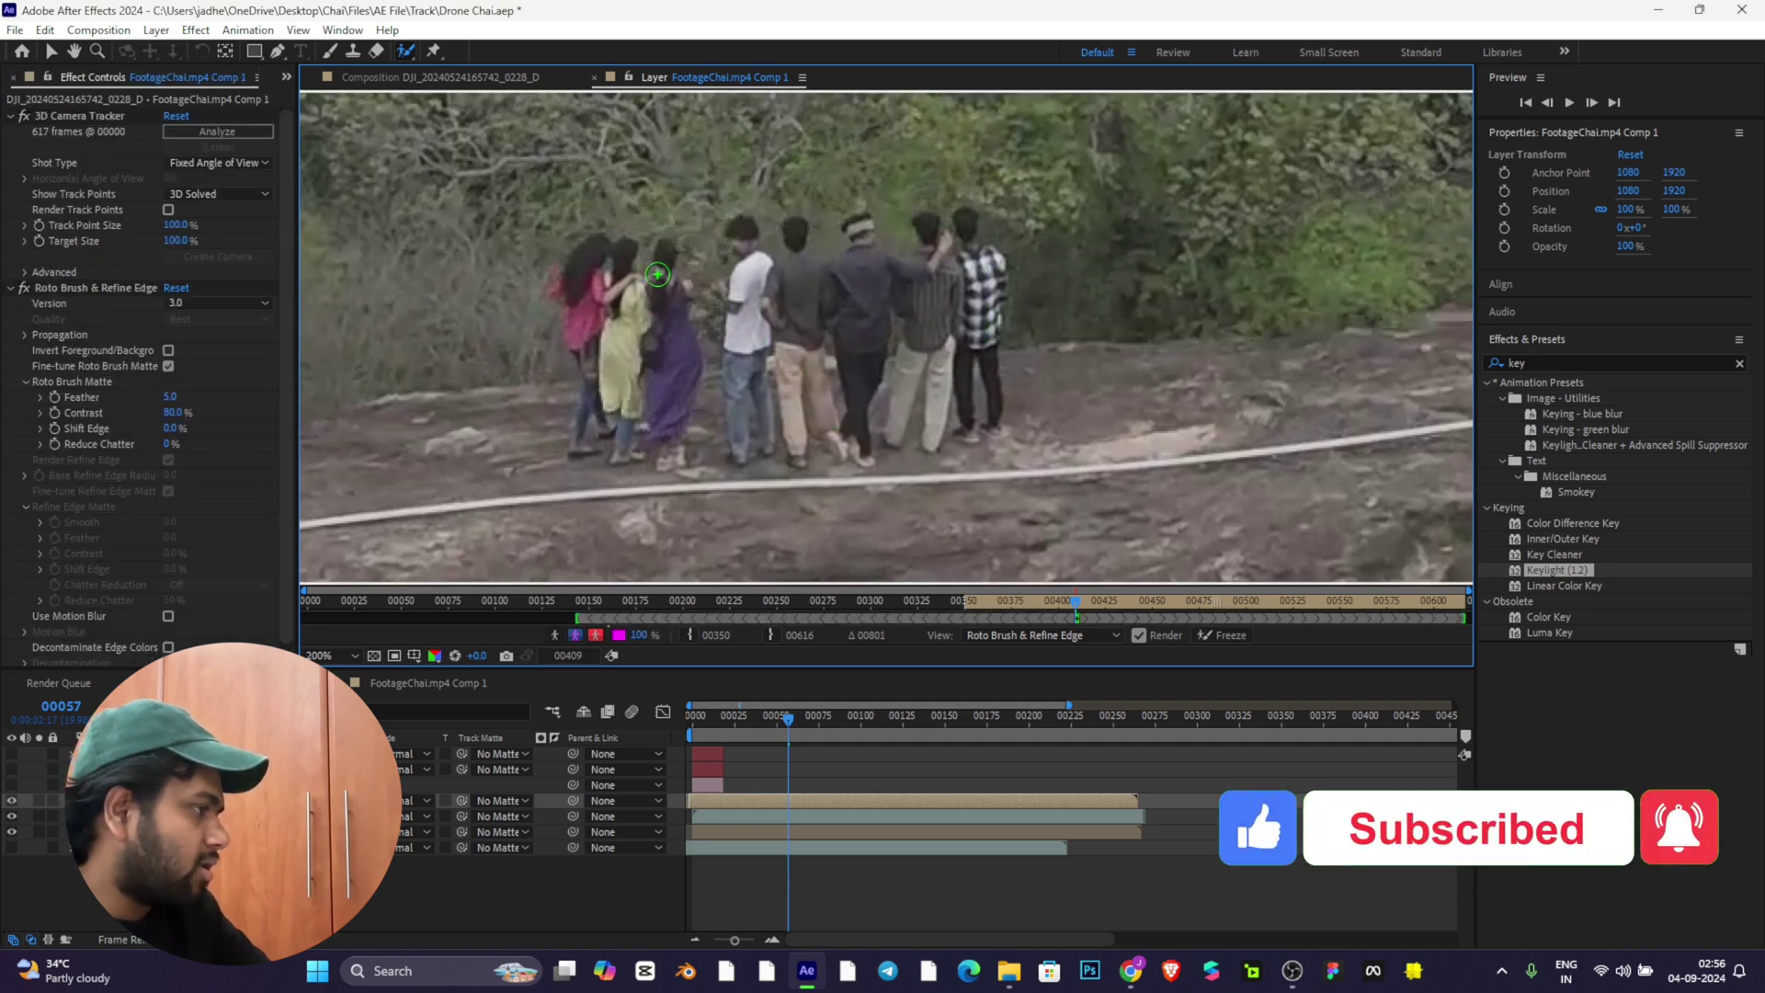
pyautogui.click(667, 383)
pyautogui.click(1066, 513)
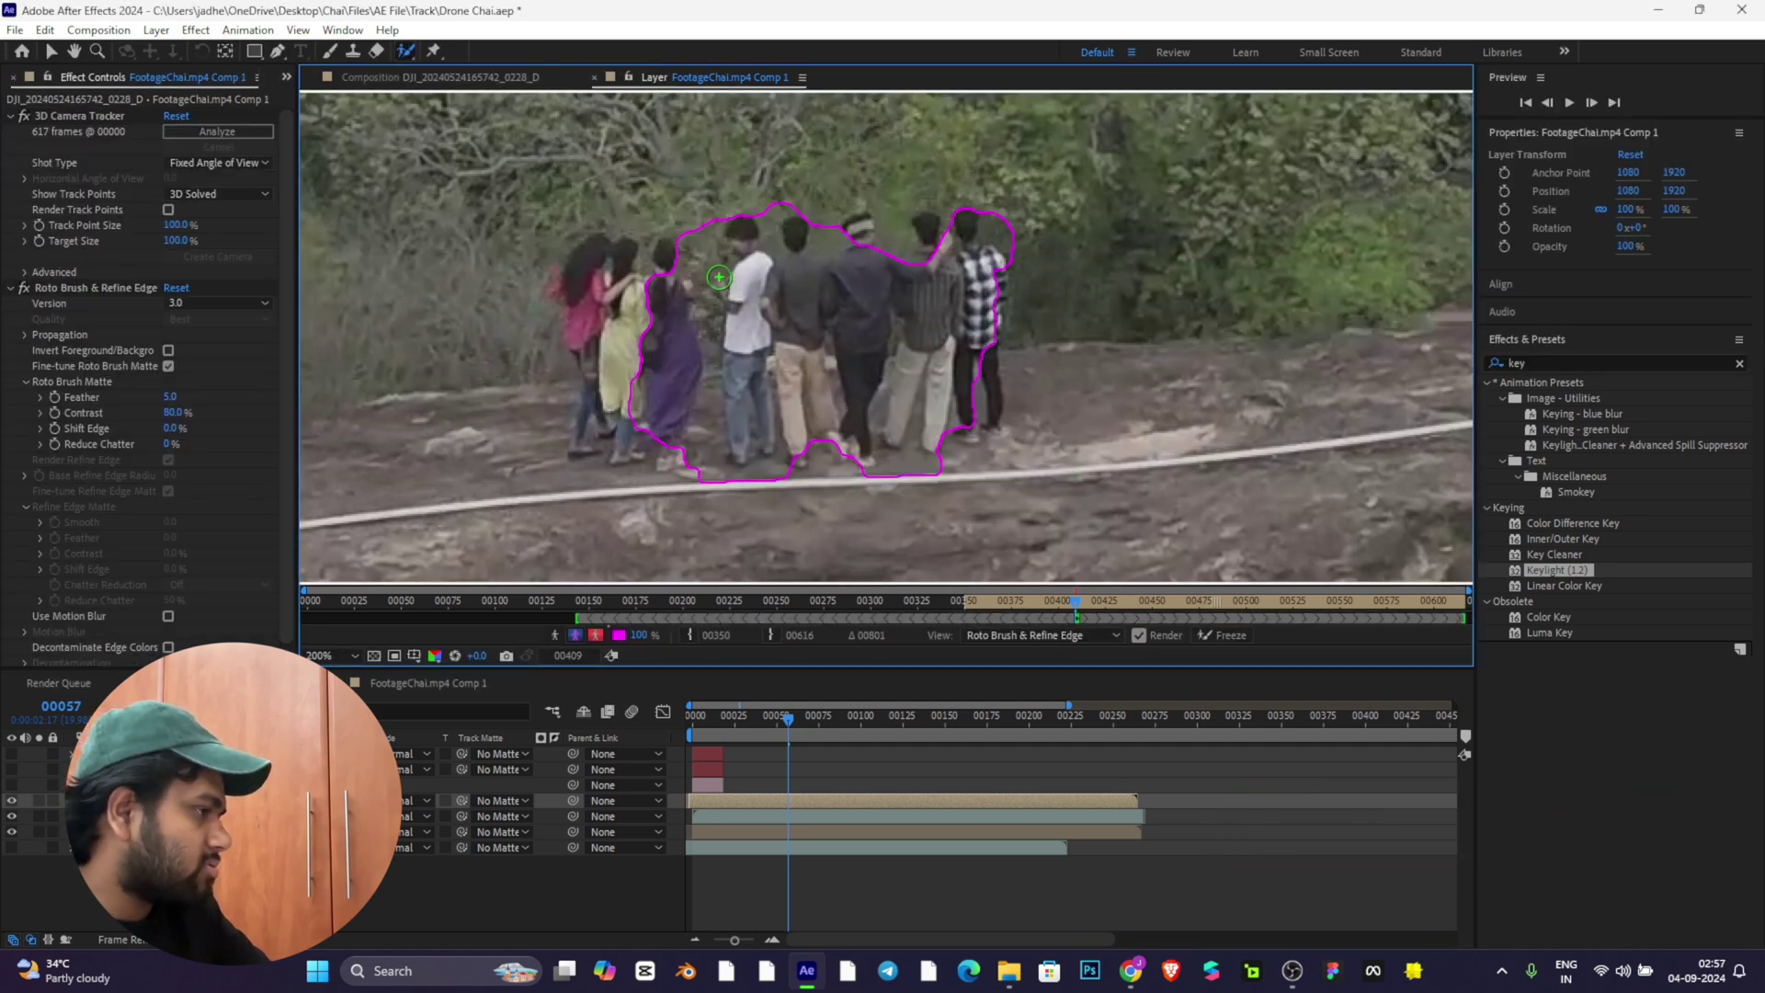
pyautogui.click(99, 29)
pyautogui.click(138, 76)
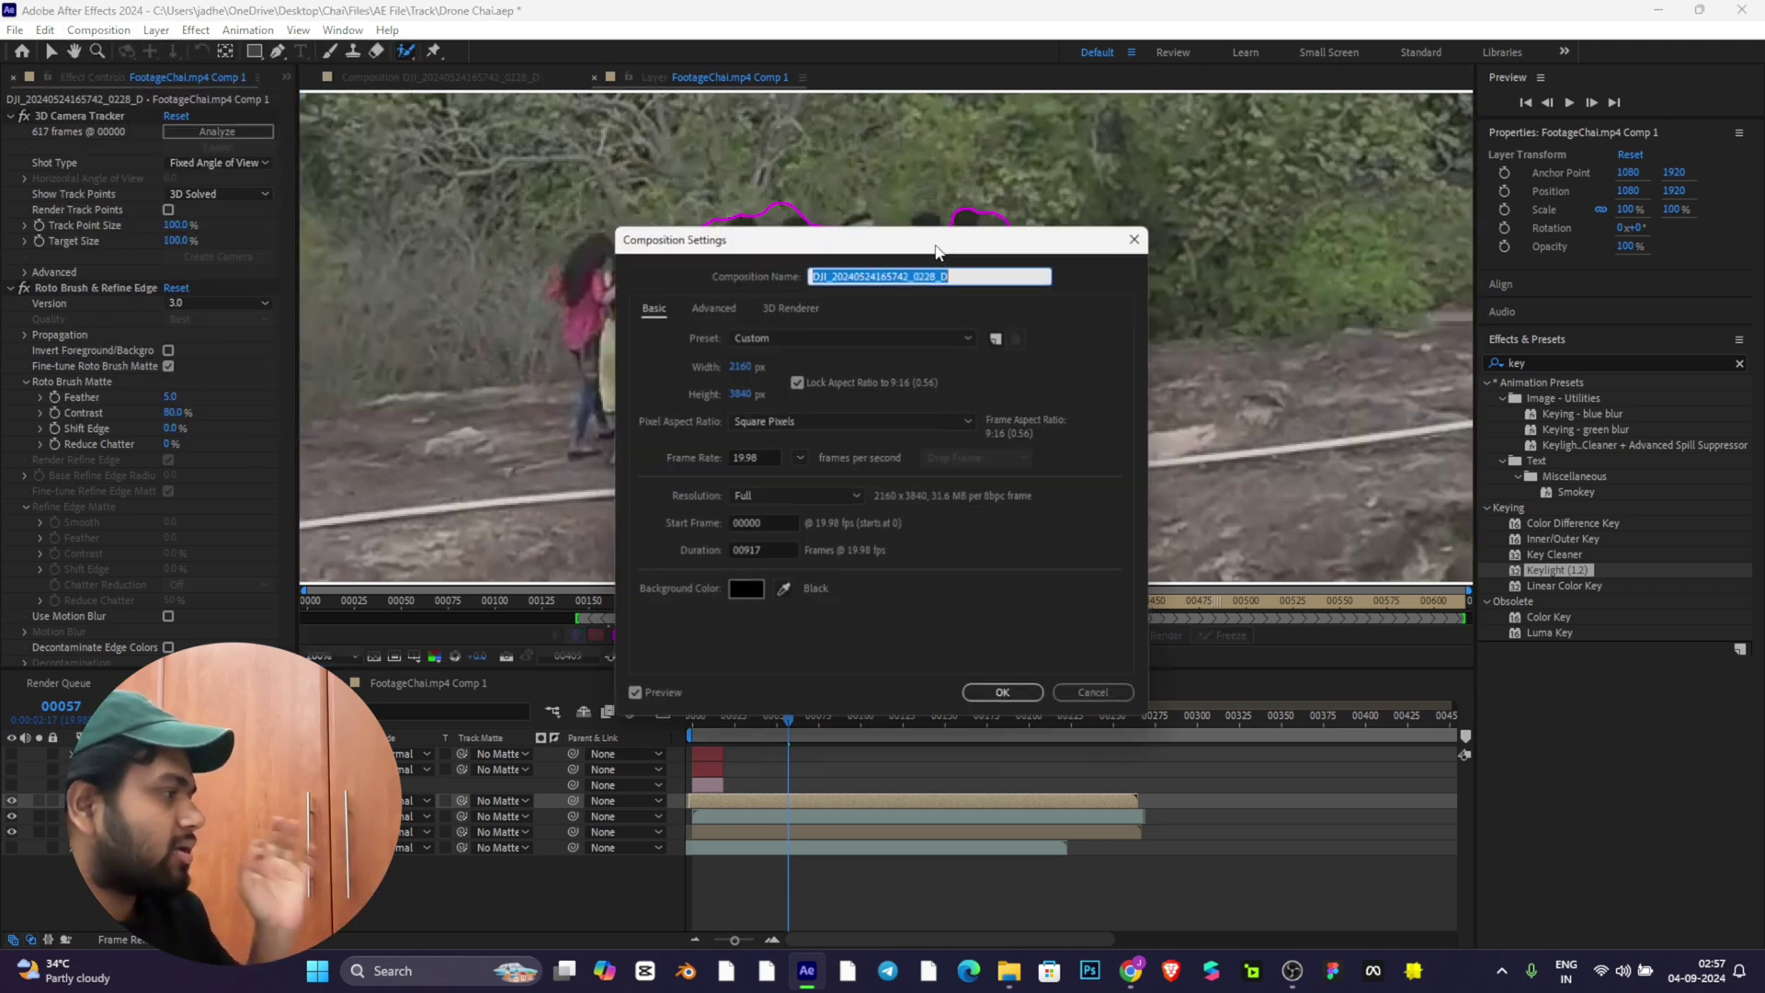
pyautogui.click(1076, 699)
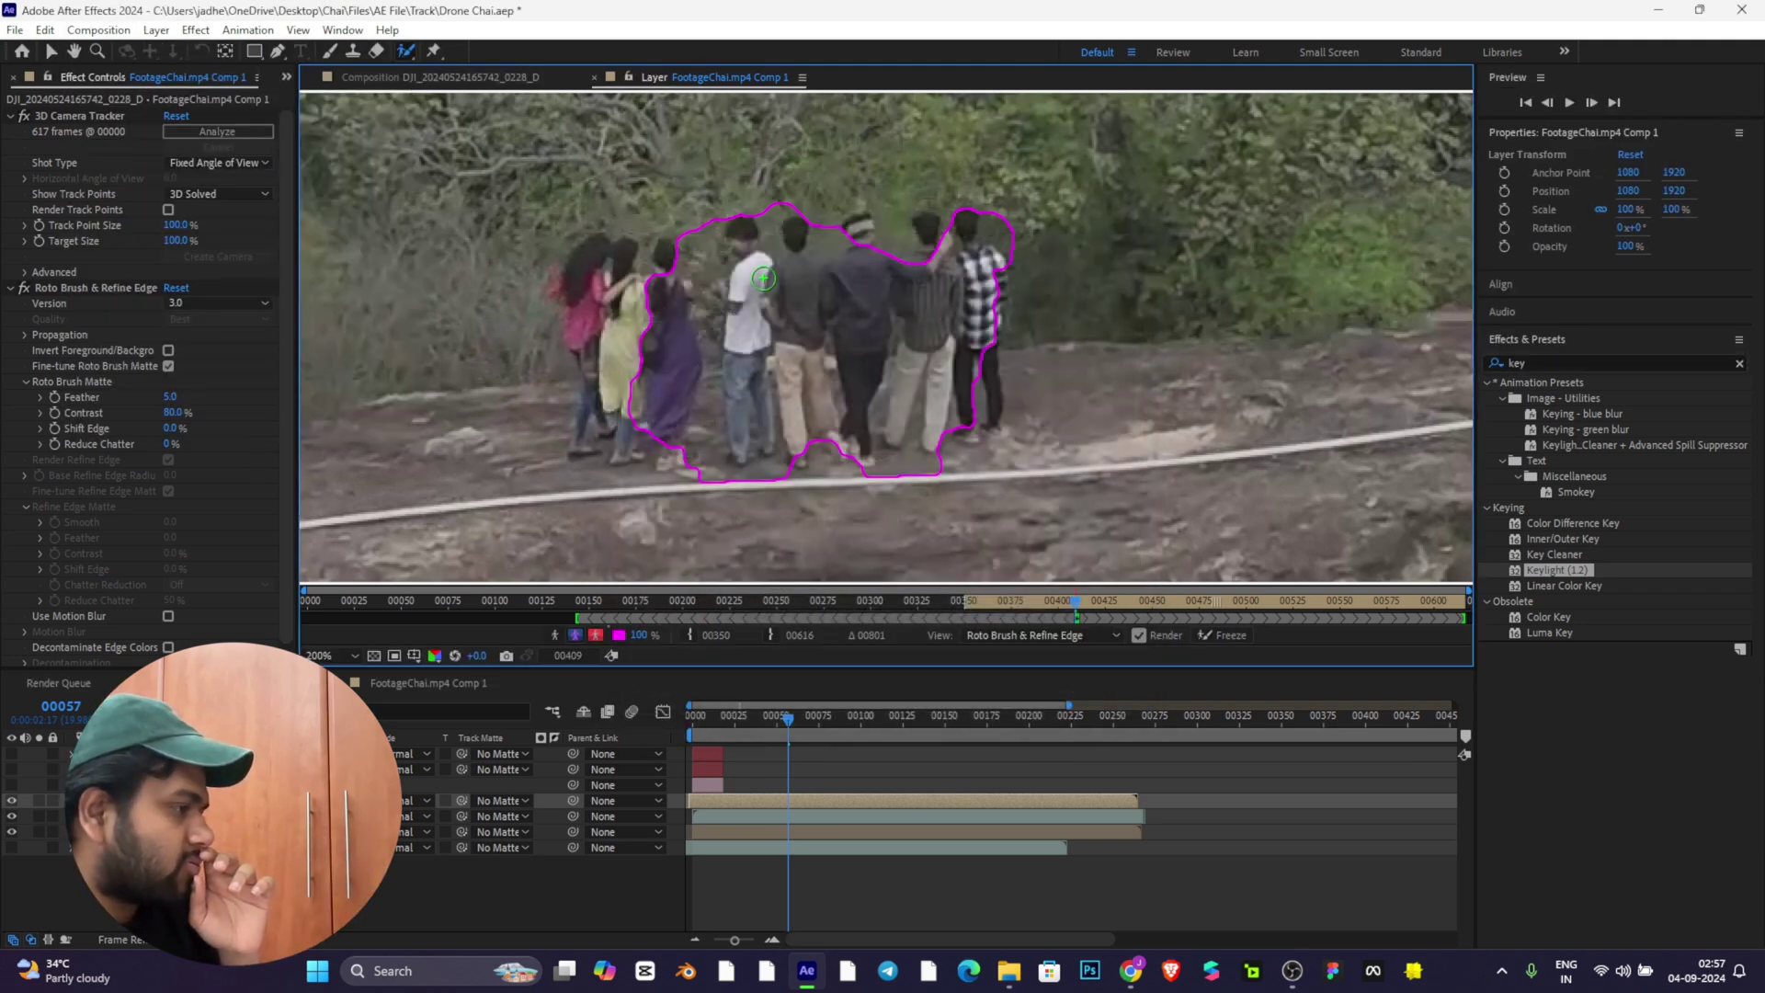
# Step: Refine the Roto Brush selection by adding the missing people at both ends and subtracting the ground between the purple dress and blue jeans
pyautogui.moveTo(616, 266)
pyautogui.mouseDown()
pyautogui.moveTo(620, 405)
pyautogui.moveTo(568, 252)
pyautogui.mouseUp()
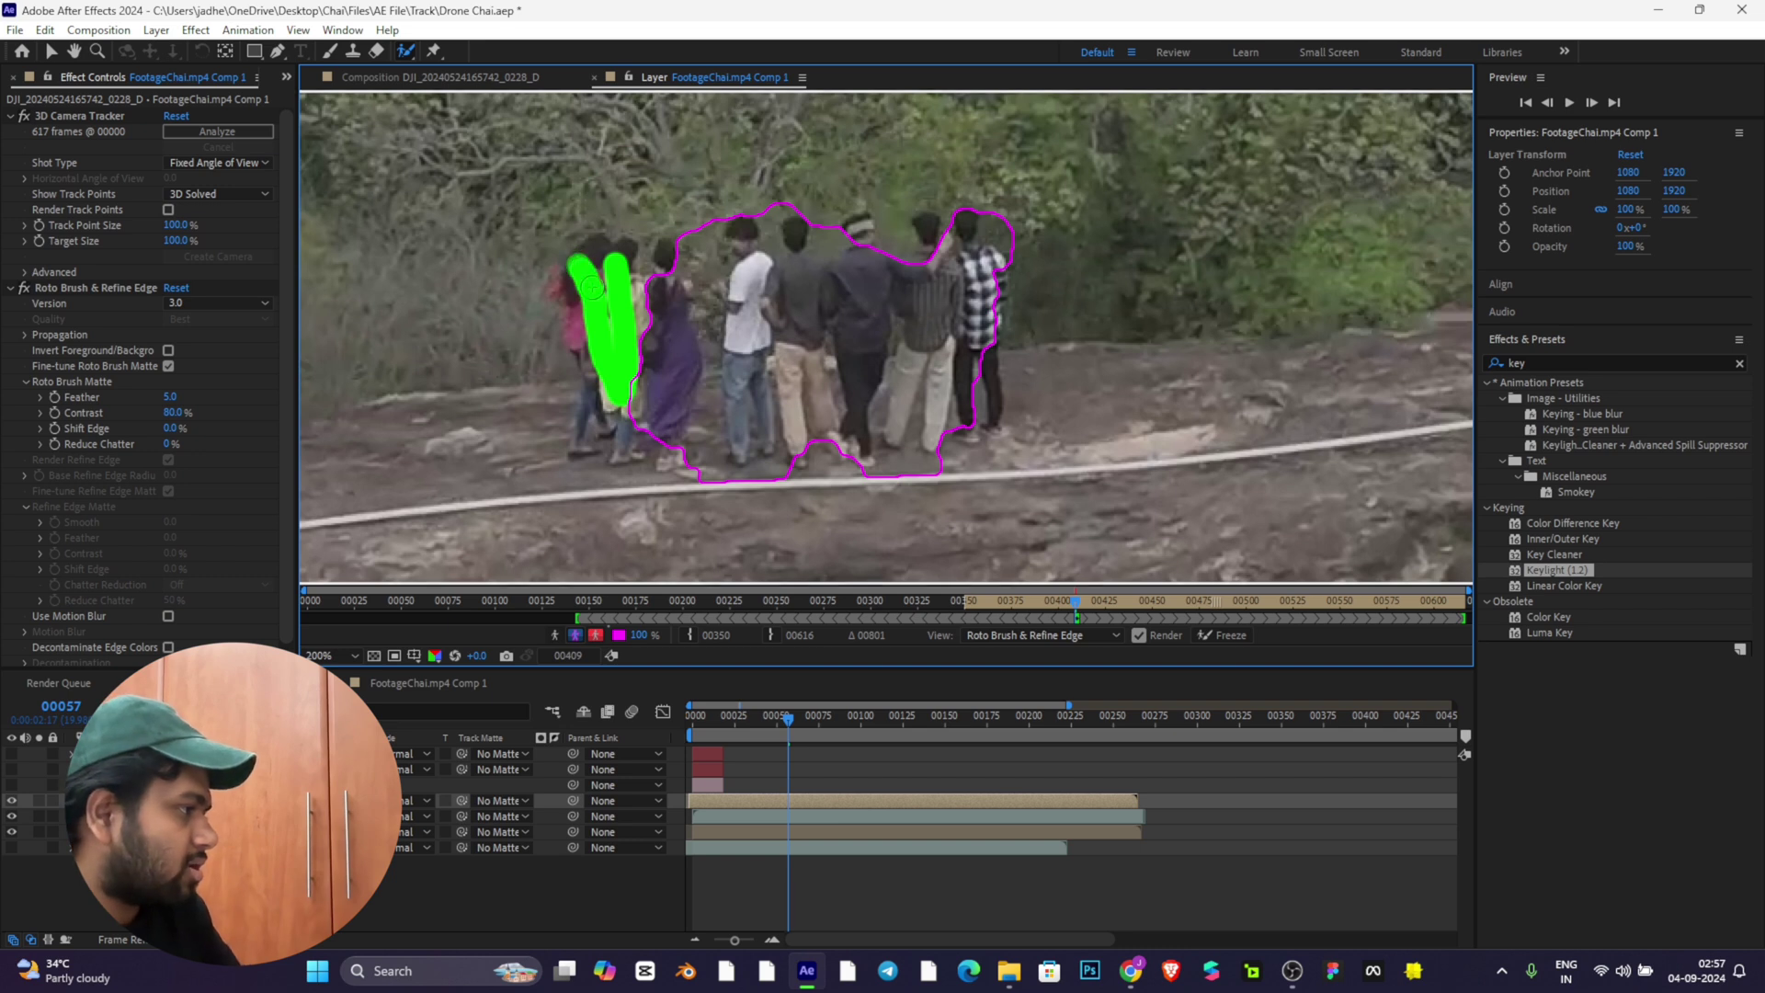
pyautogui.moveTo(575, 377)
pyautogui.mouseDown()
pyautogui.moveTo(581, 451)
pyautogui.moveTo(622, 438)
pyautogui.mouseUp()
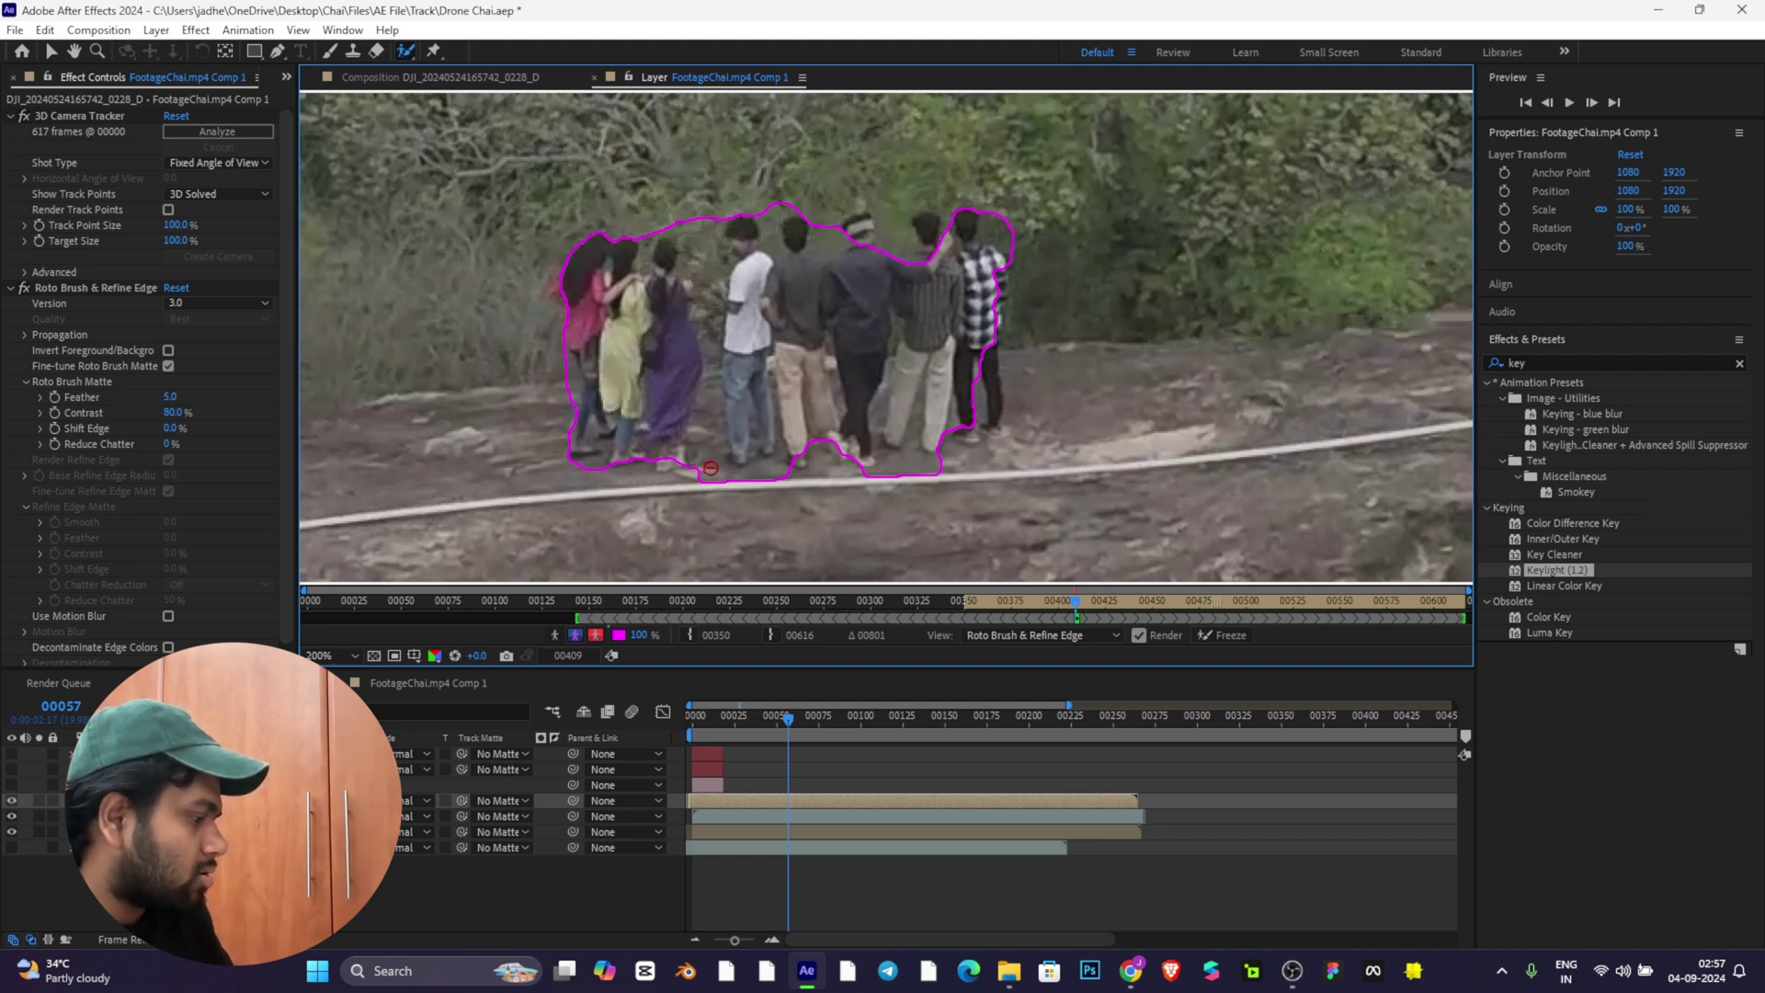
pyautogui.moveTo(711, 468); pyautogui.dragTo(711, 409)
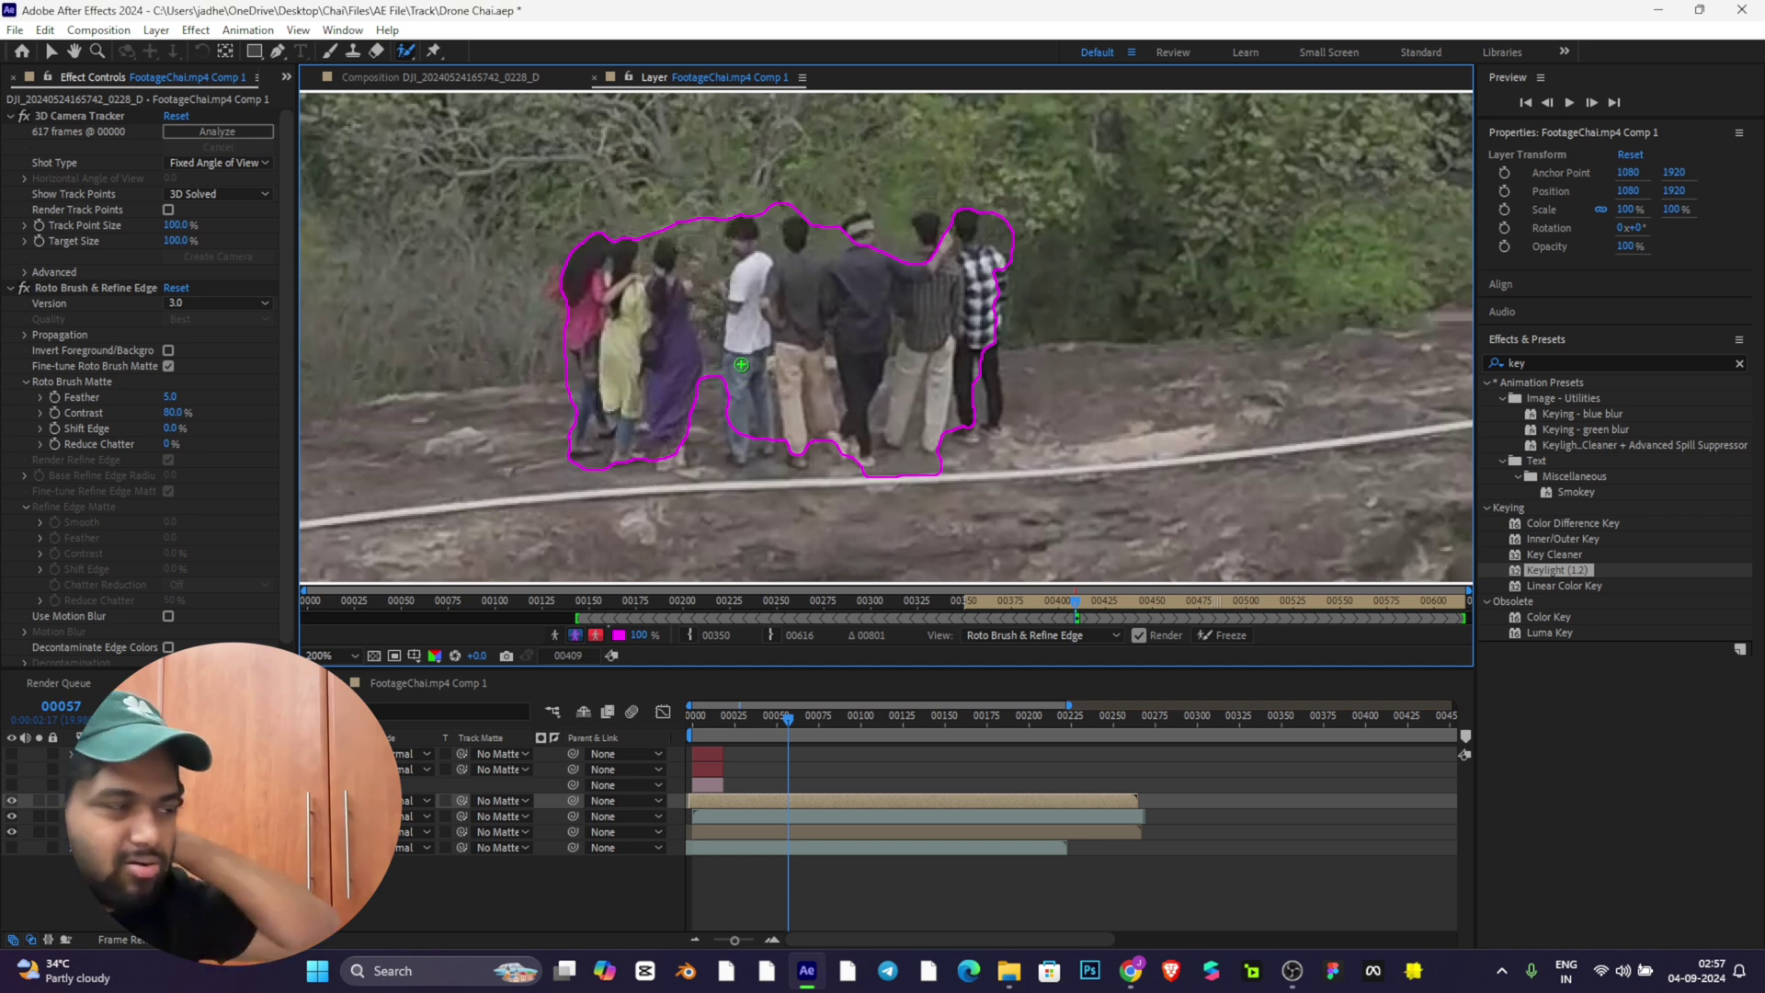
pyautogui.moveTo(738, 368)
pyautogui.mouseDown()
pyautogui.moveTo(743, 449)
pyautogui.moveTo(769, 411)
pyautogui.moveTo(771, 351)
pyautogui.mouseUp()
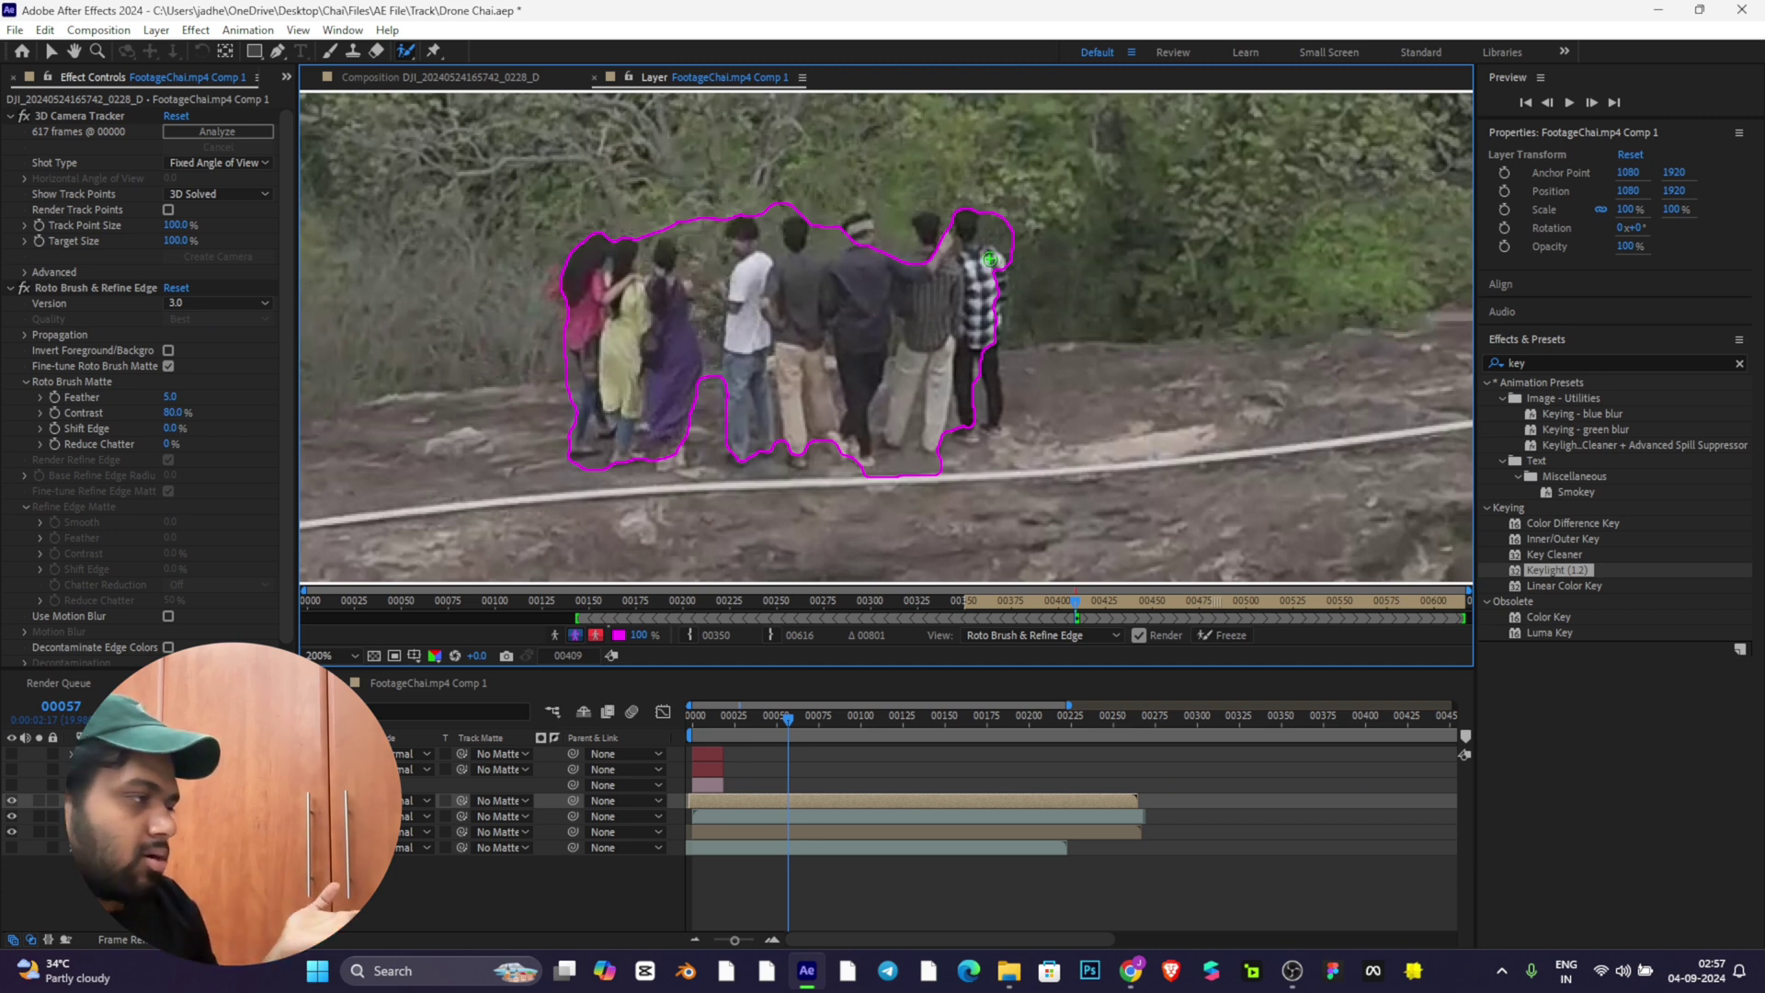
pyautogui.moveTo(993, 256)
pyautogui.mouseDown()
pyautogui.moveTo(999, 336)
pyautogui.moveTo(976, 395)
pyautogui.mouseUp()
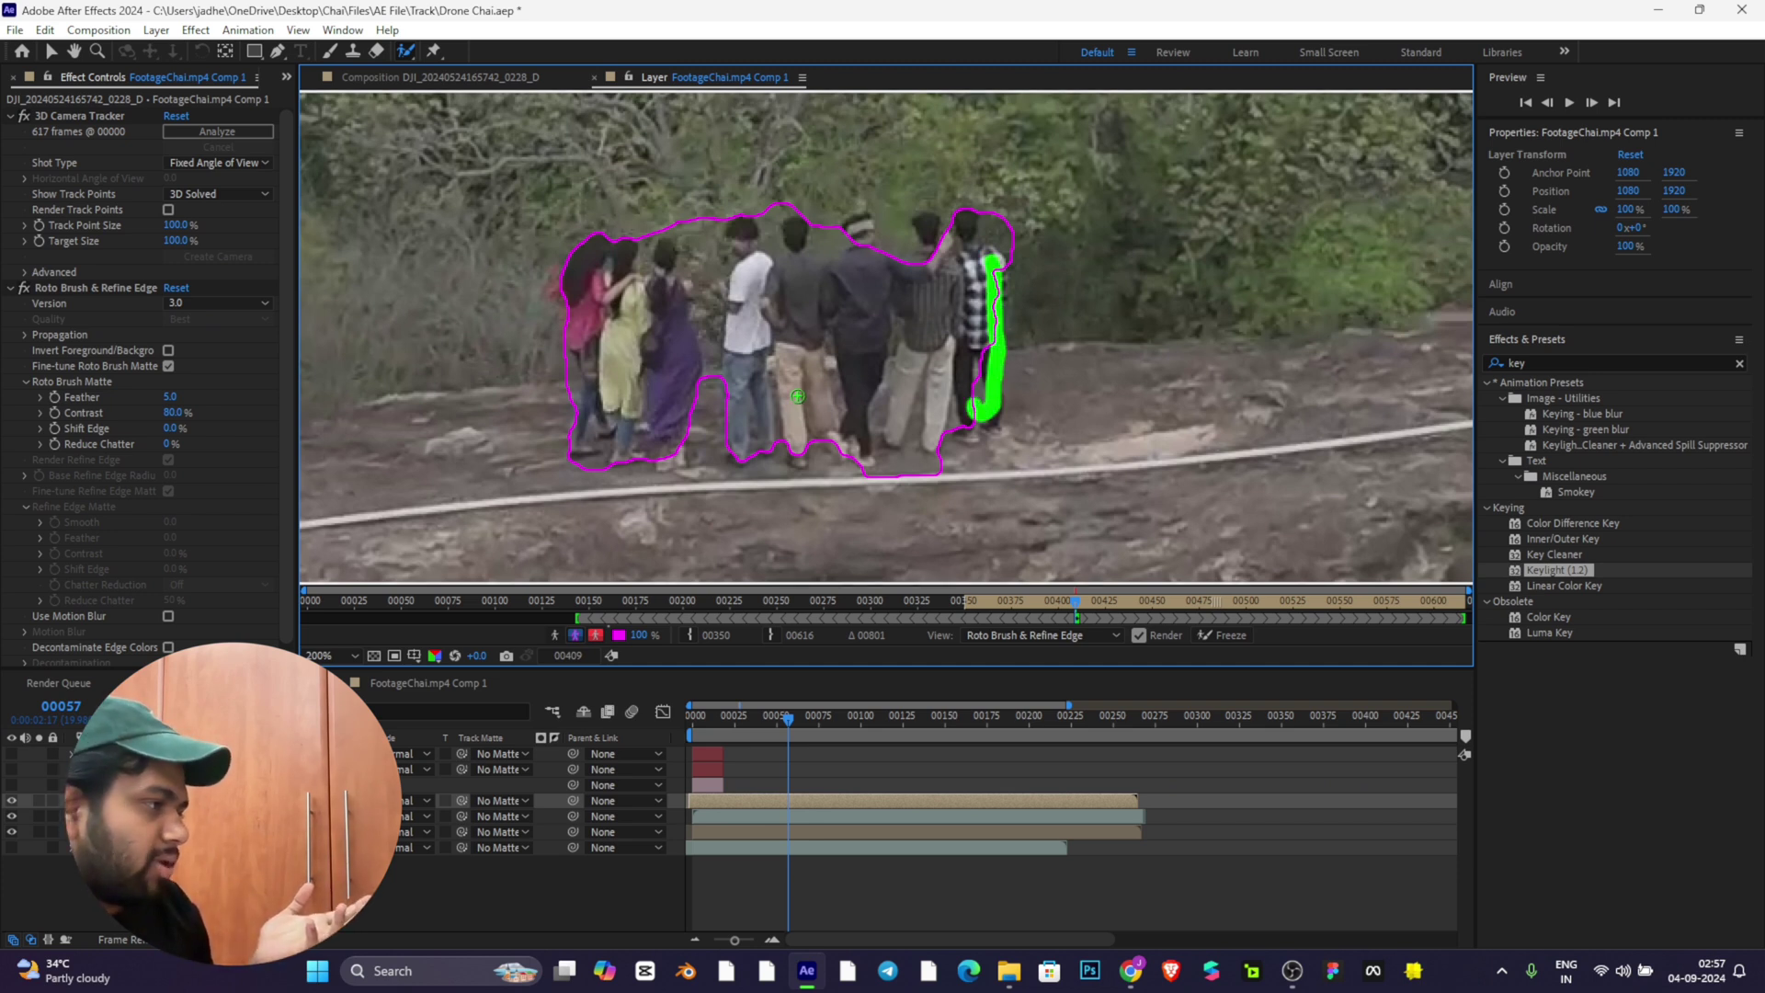
pyautogui.moveTo(776, 432)
pyautogui.keyDown('ctrl'); pyautogui.mouseDown()
pyautogui.moveTo(962, 432)
pyautogui.moveTo(797, 432)
pyautogui.mouseUp(); pyautogui.keyUp('ctrl')
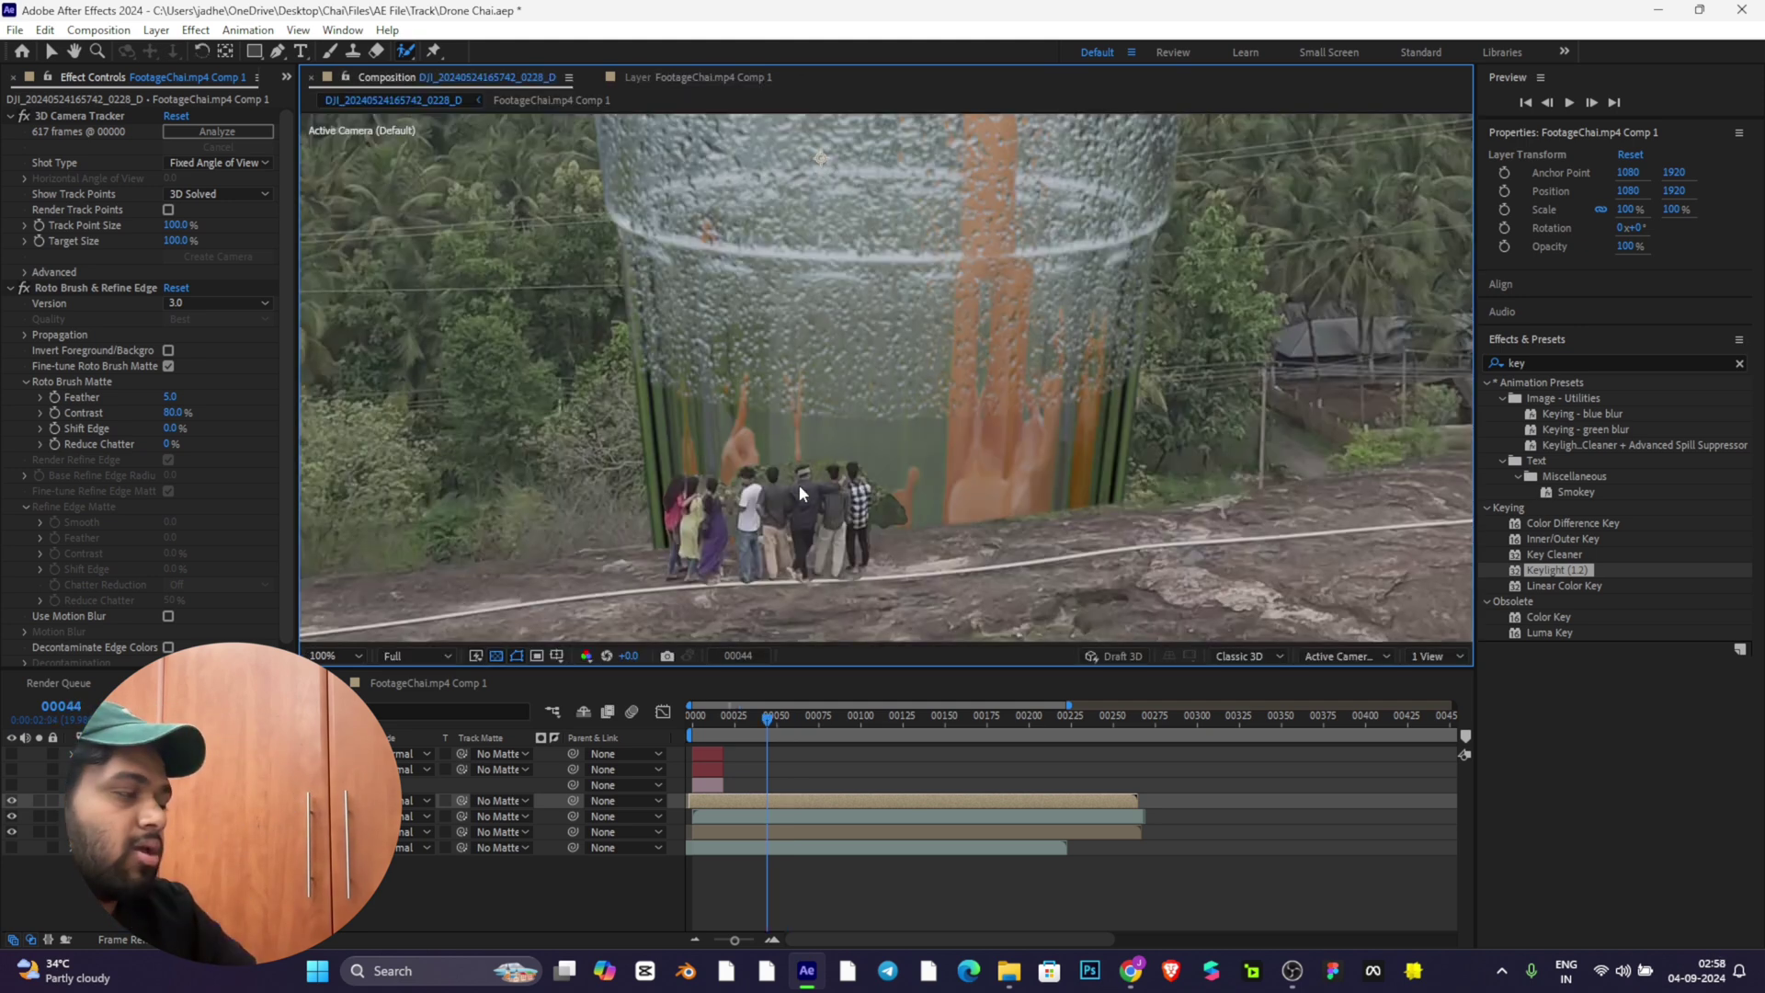
# Step: Examine the rotoscoped people in front of the glass base at frame 00044 in the composition view
pyautogui.scroll(-3, 796, 475)
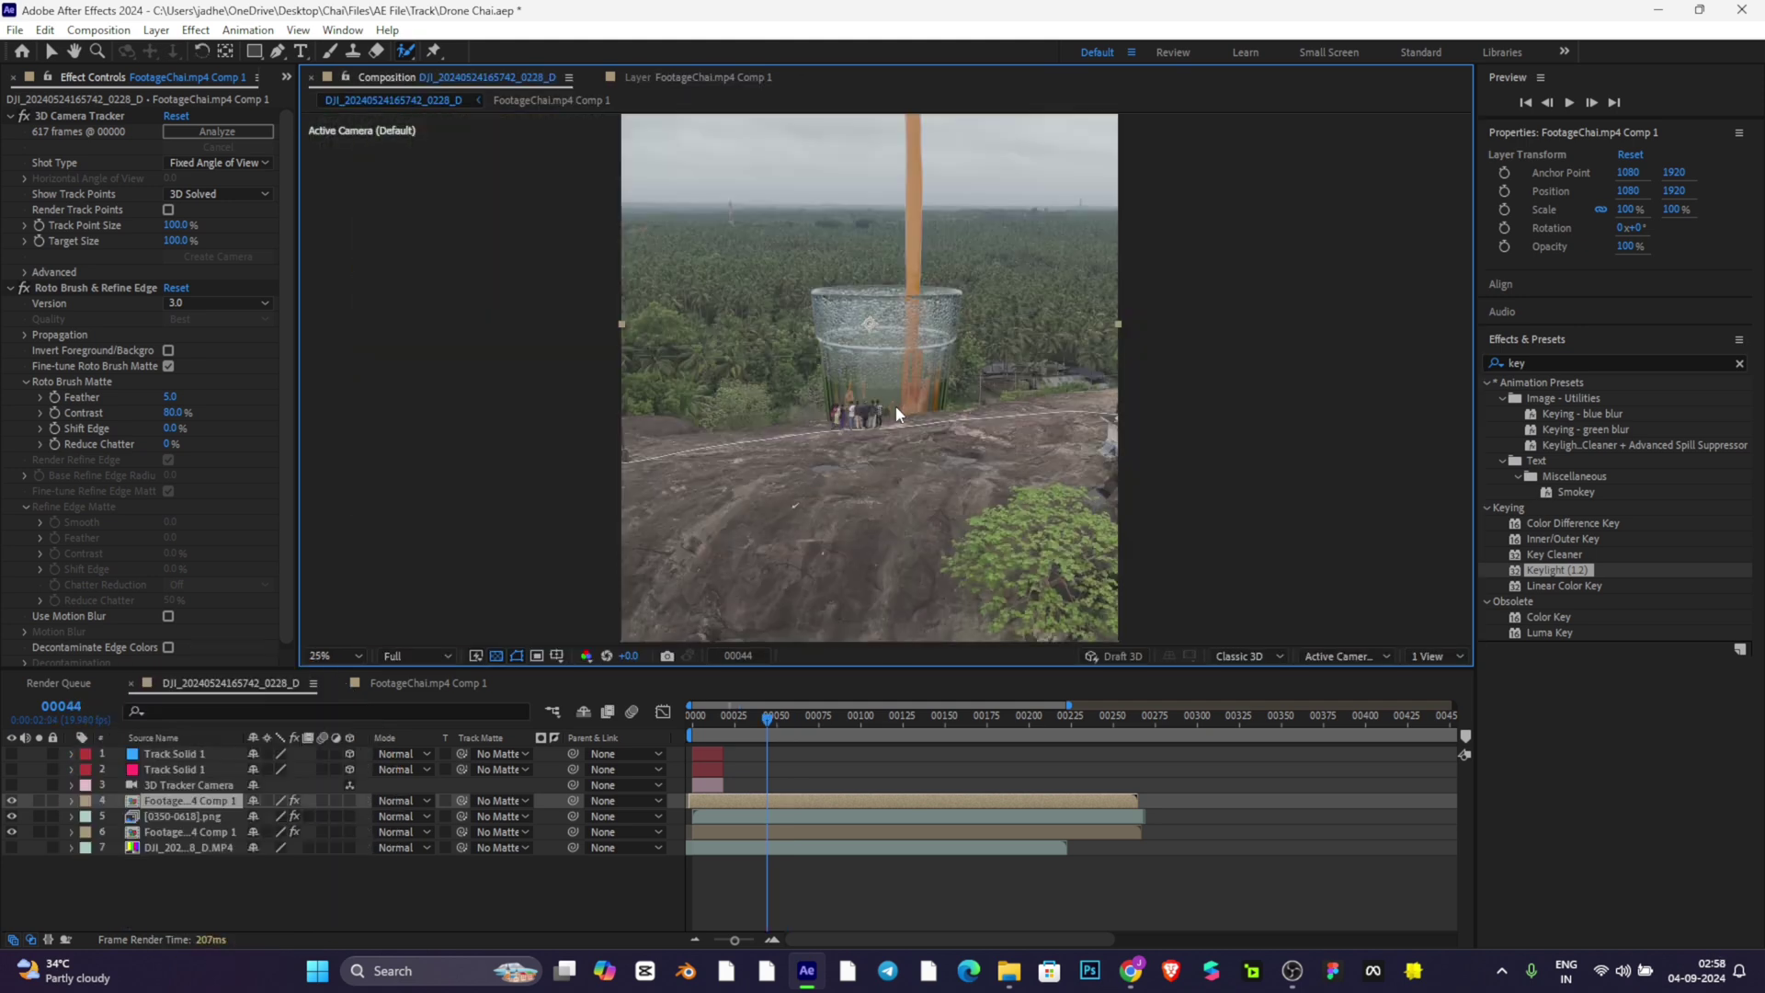
pyautogui.scroll(6, 895, 406)
pyautogui.moveTo(830, 467); pyautogui.dragTo(1041, 259)
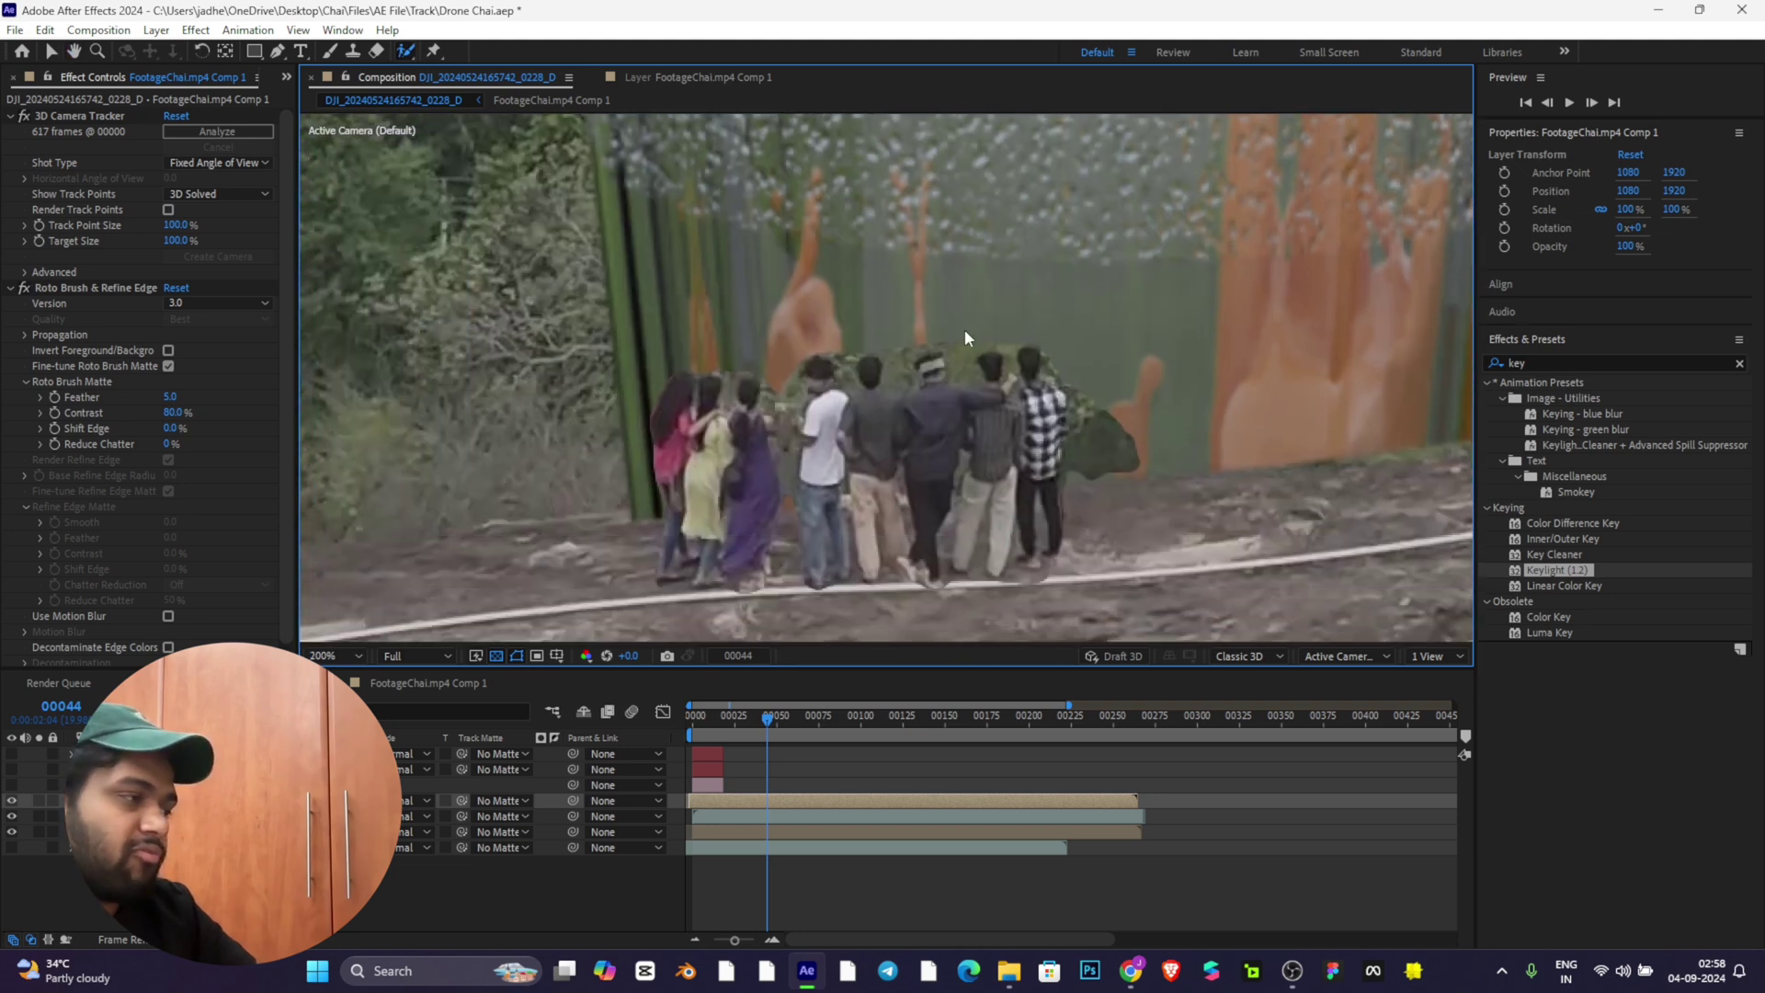
pyautogui.scroll(-4, 1075, 321)
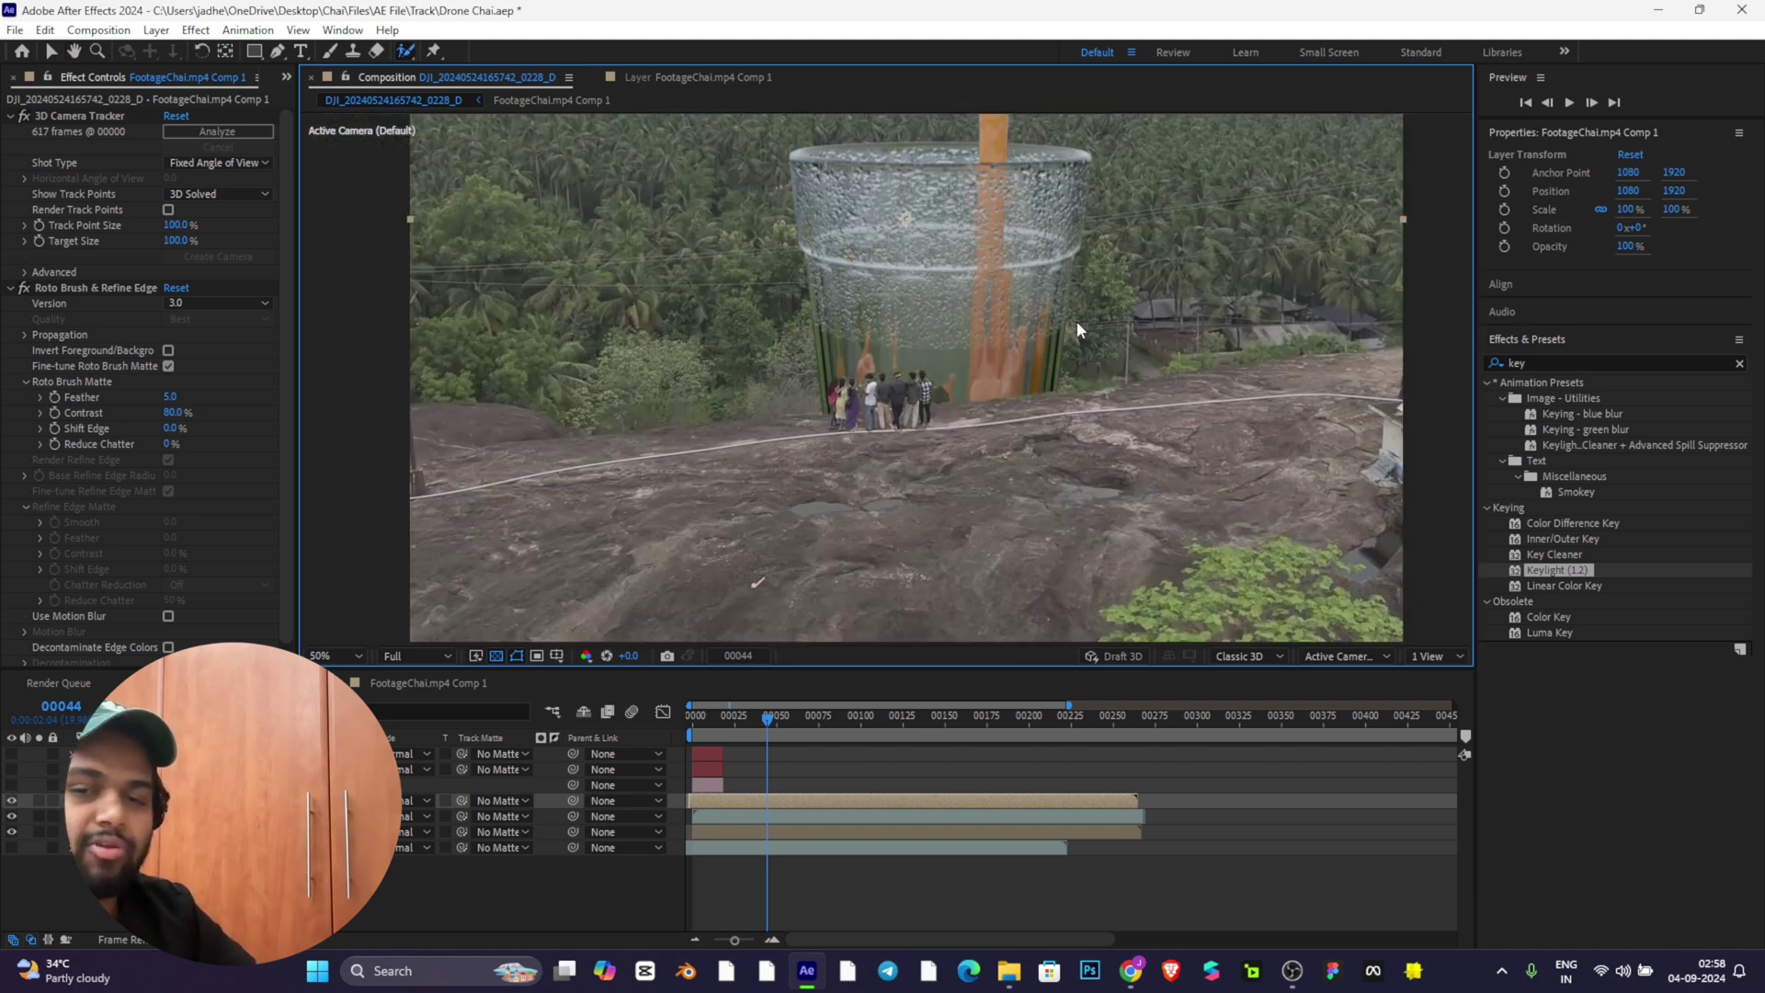
pyautogui.moveTo(919, 223); pyautogui.dragTo(850, 272)
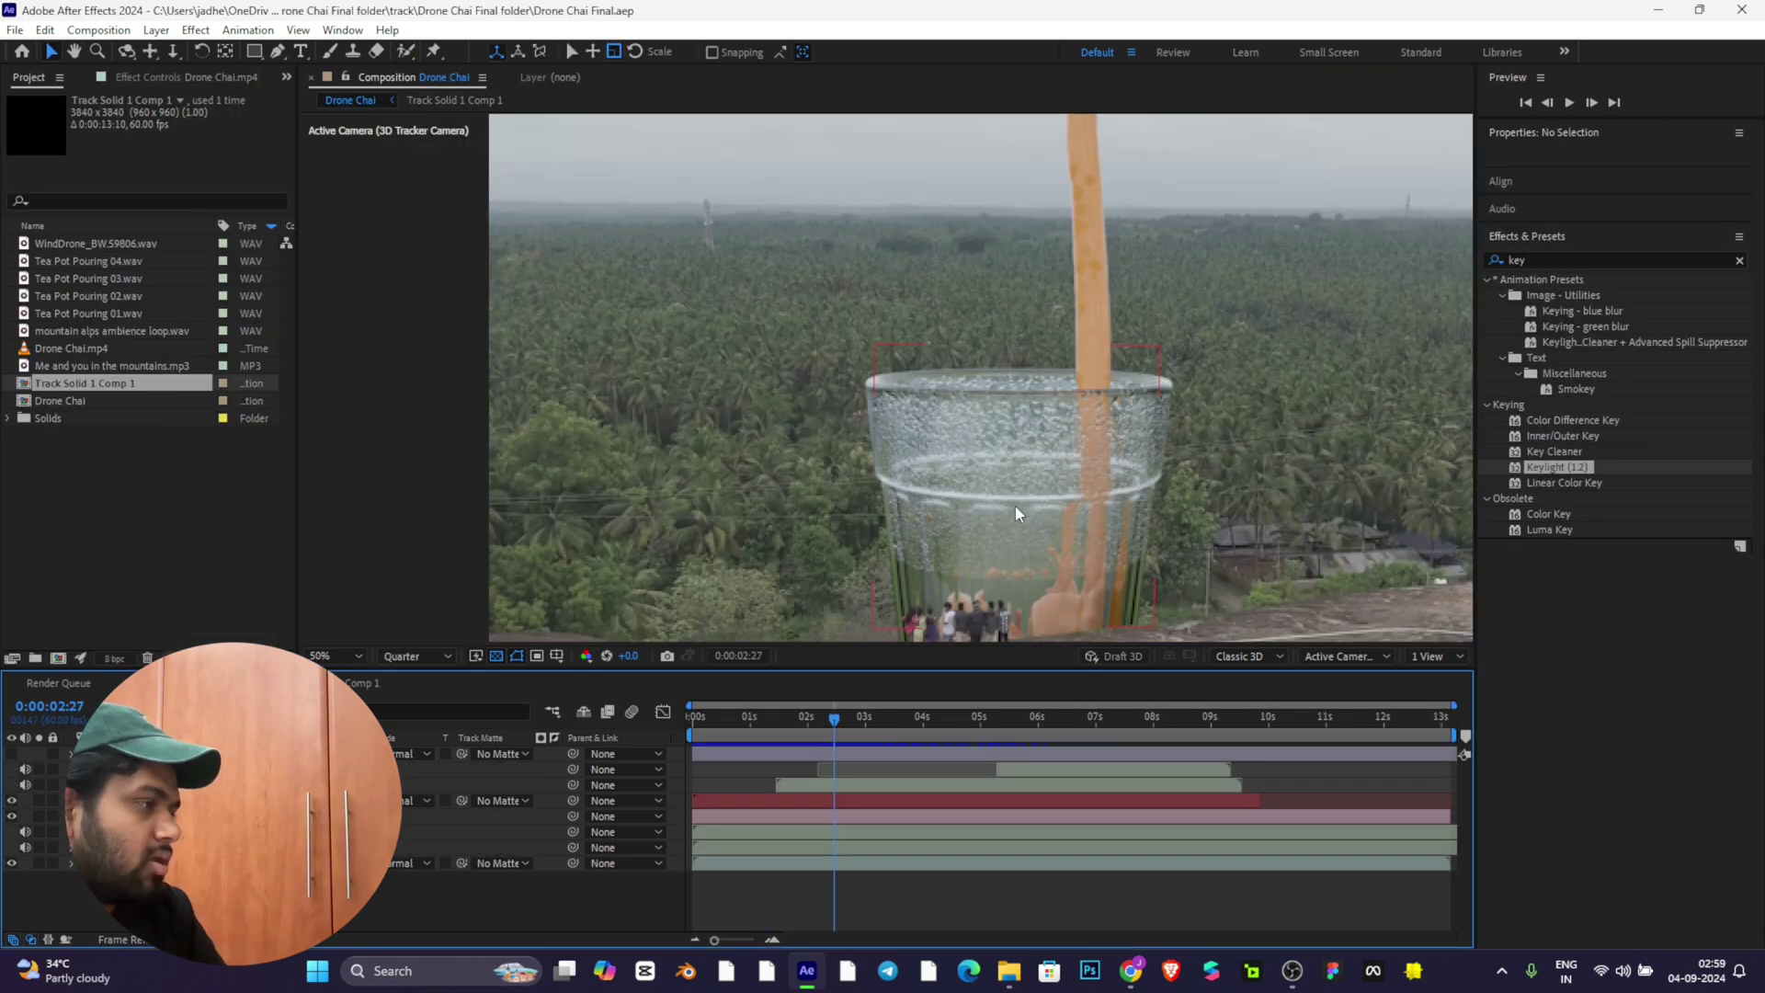
# Step: Examine the people's cutout edges in the Drone Chai composition, playing it from 0:00:00:35 and stopping at 0:00:02:39
pyautogui.scroll(6, 1015, 505)
pyautogui.moveTo(1001, 474); pyautogui.dragTo(951, 358)
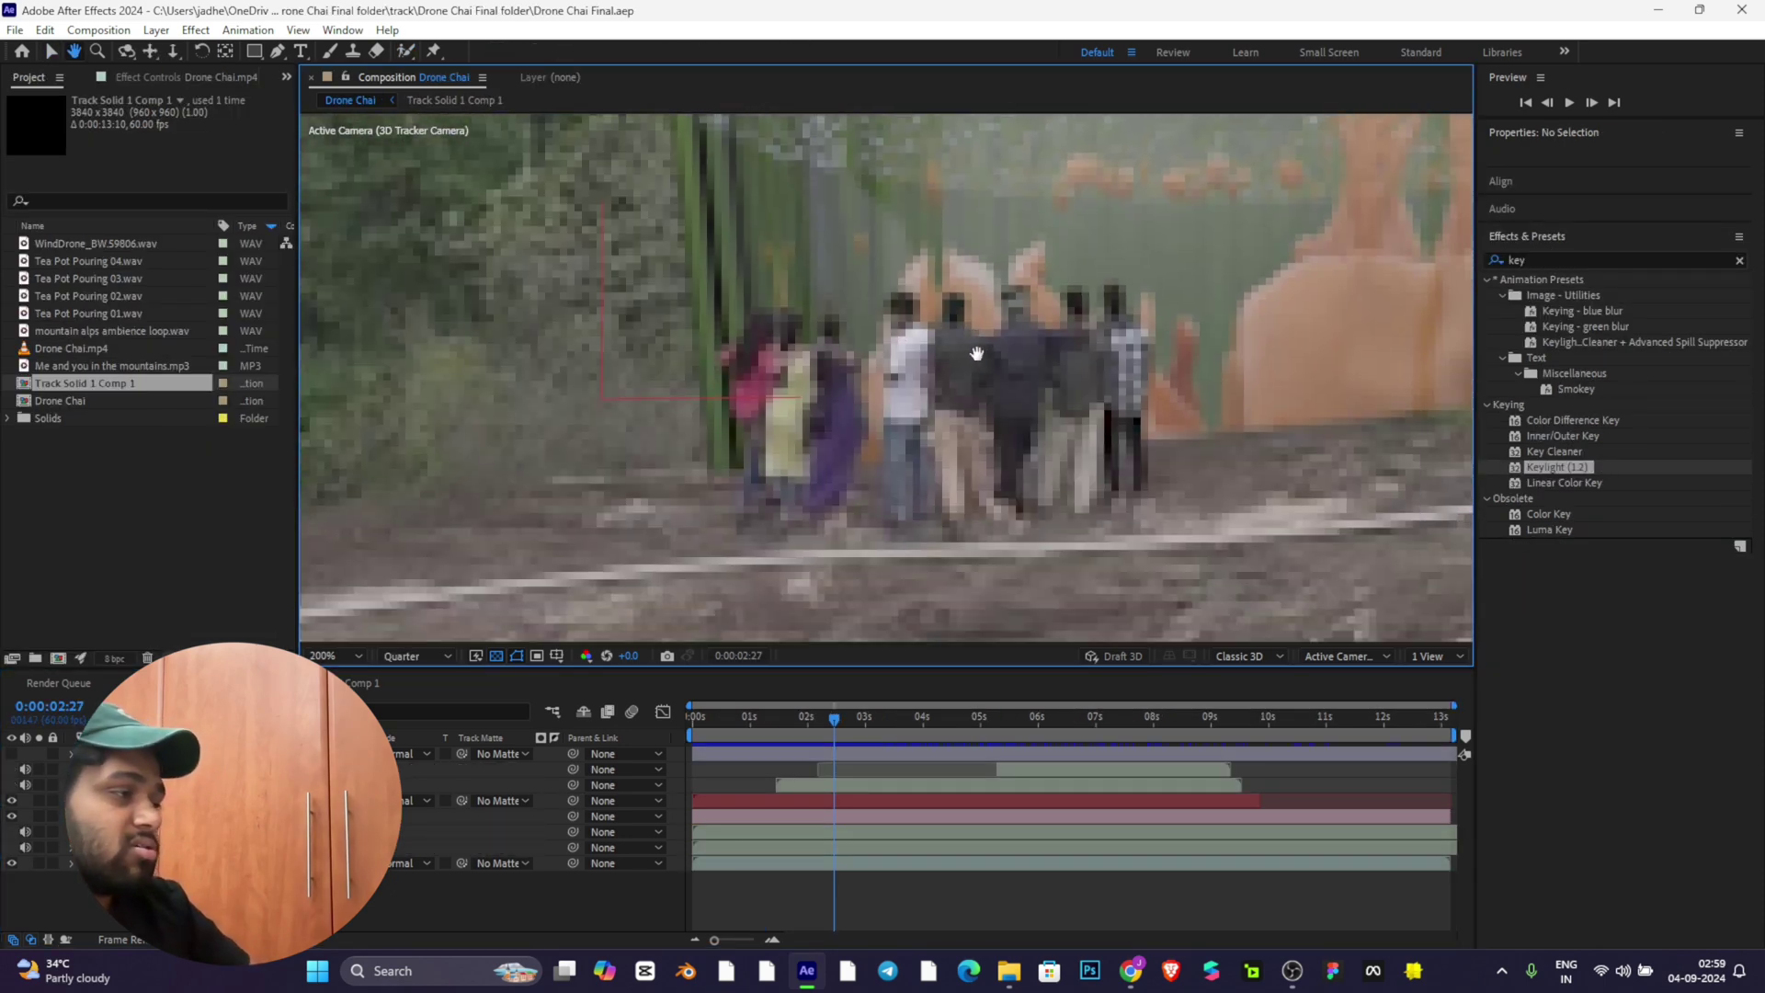
pyautogui.moveTo(813, 721); pyautogui.dragTo(727, 718)
pyautogui.scroll(1, 873, 379)
pyautogui.scroll(-4, 874, 379)
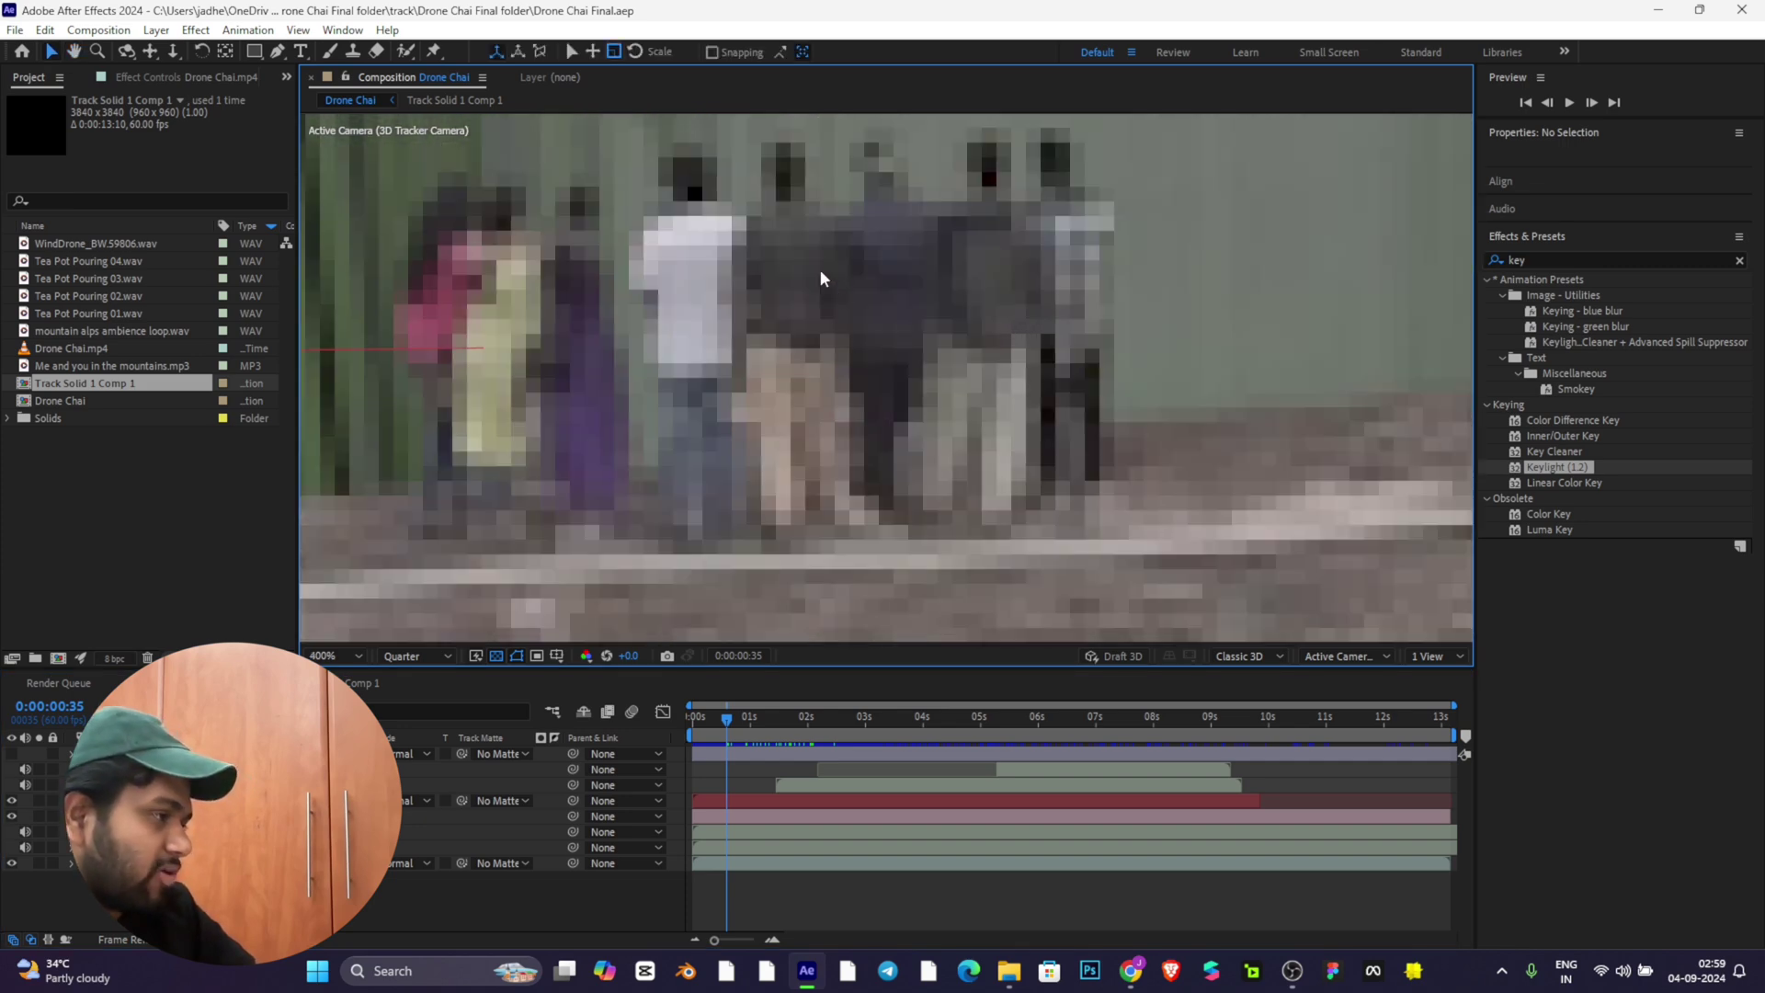
pyautogui.press('v')
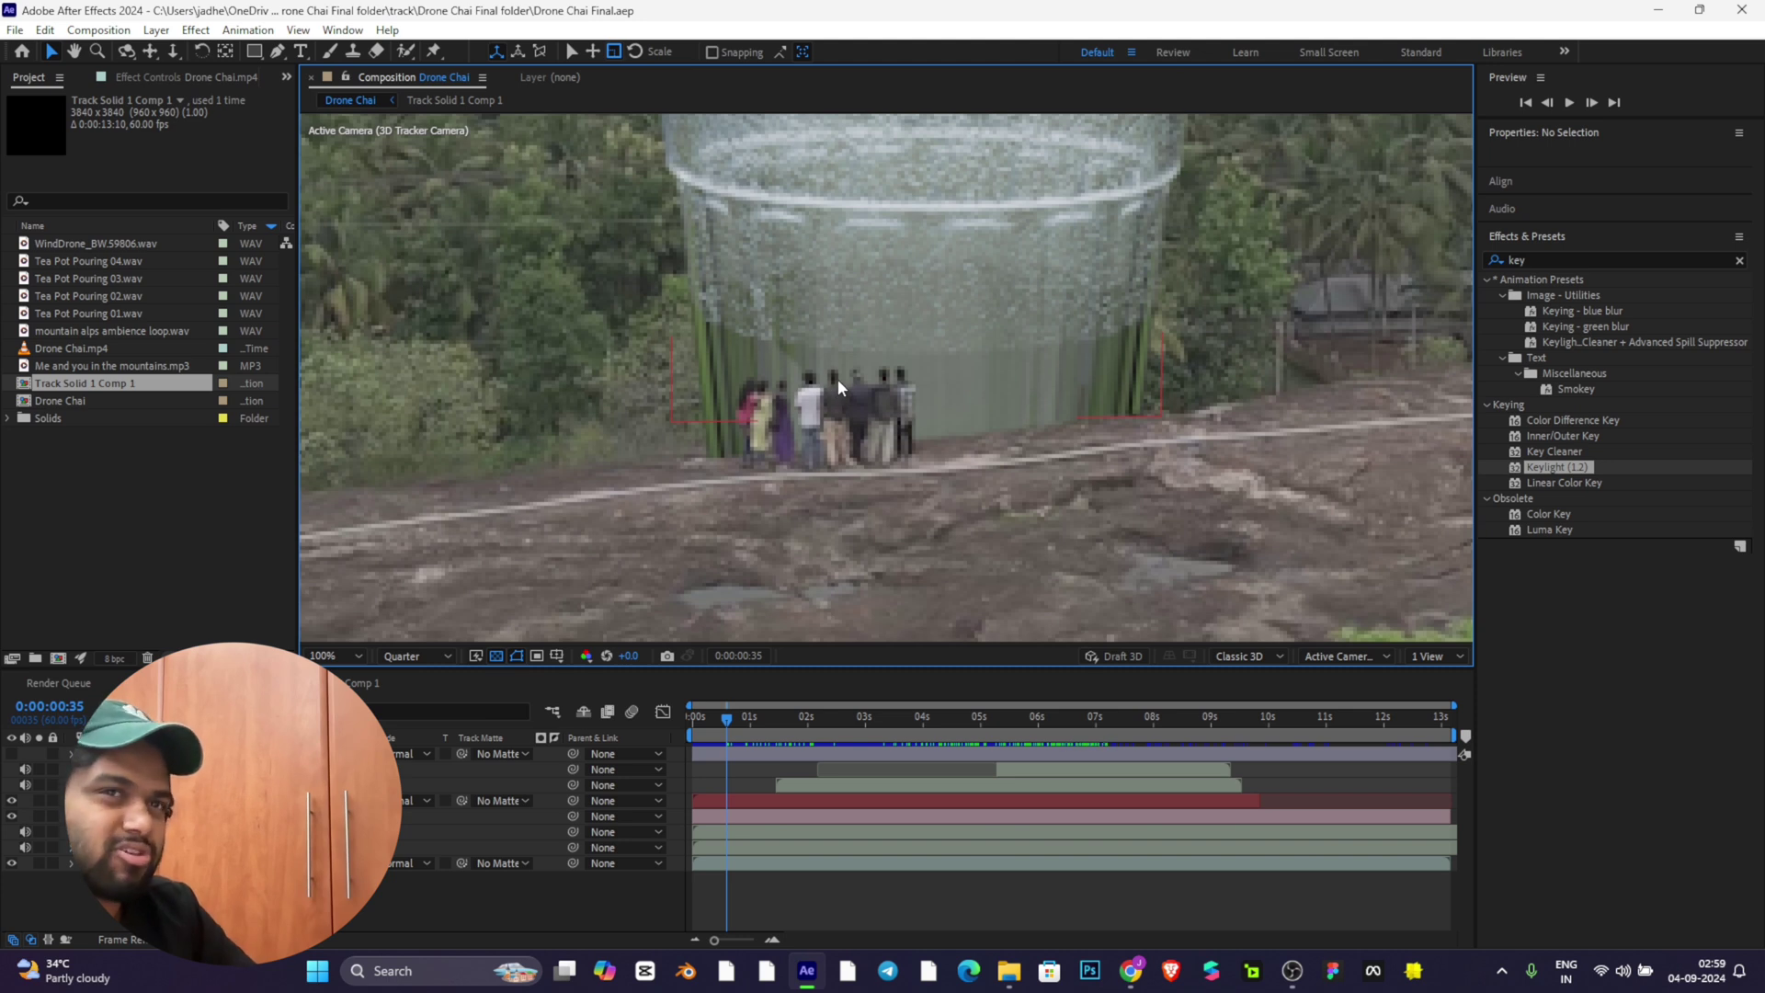
pyautogui.scroll(1, 837, 359)
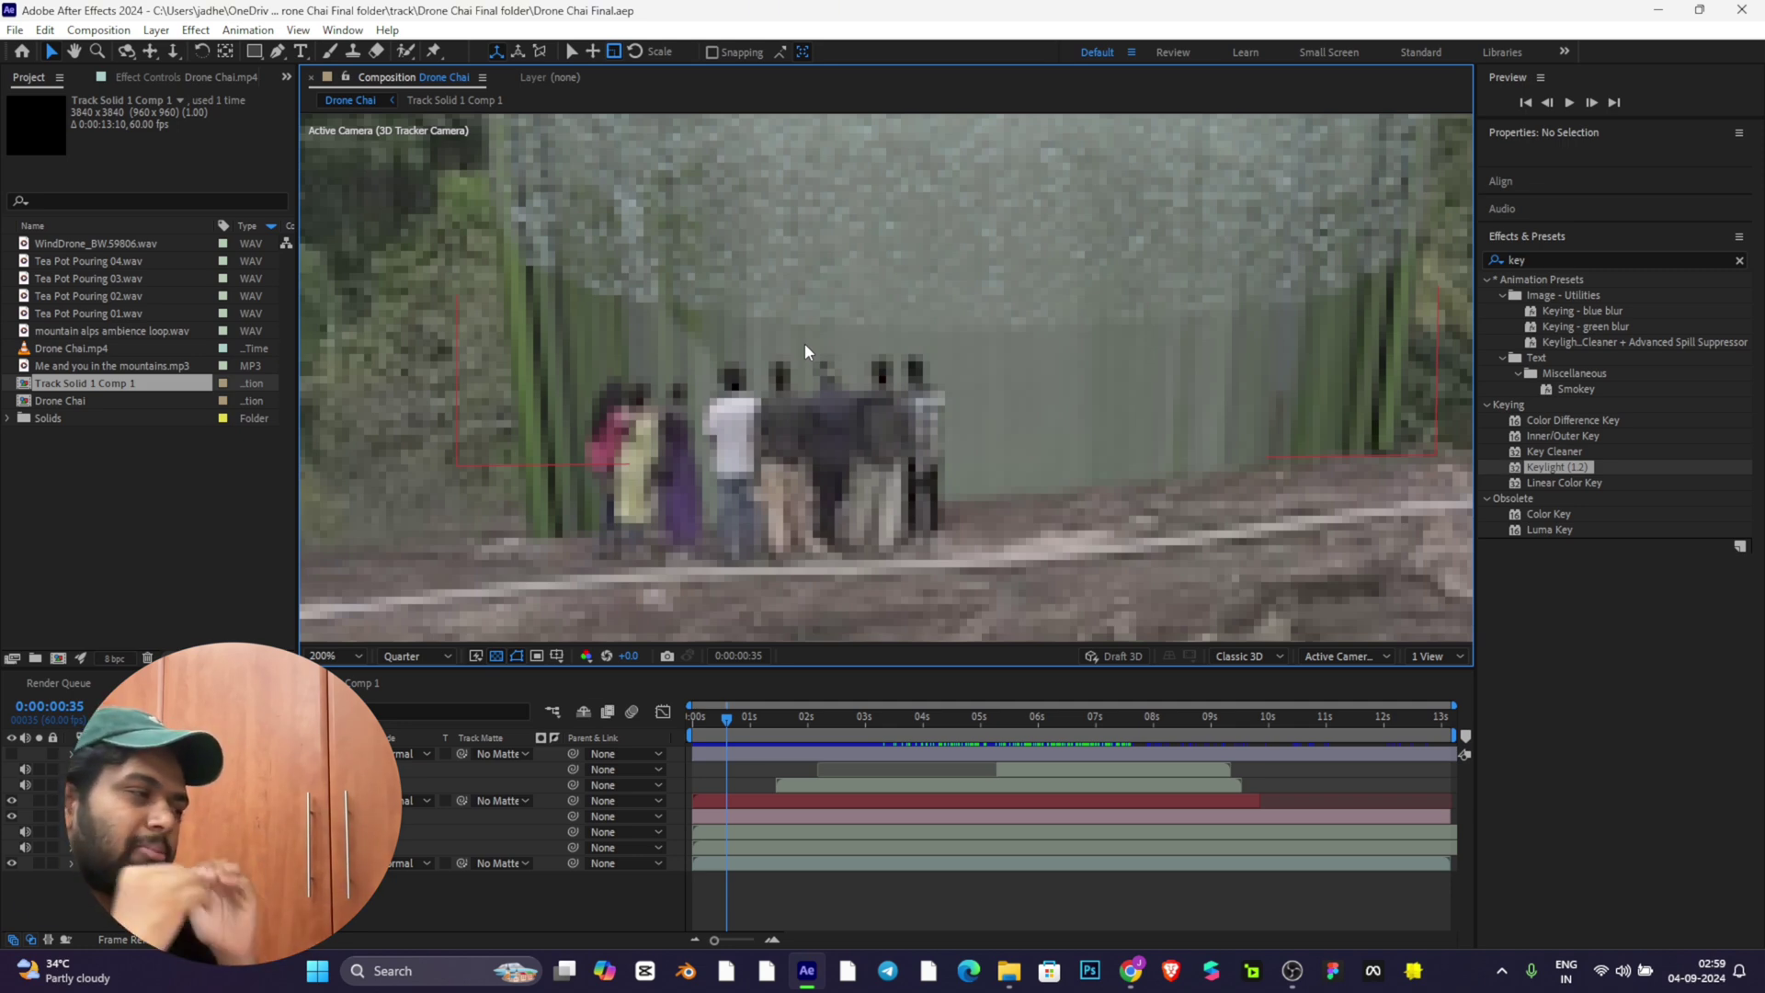
pyautogui.press('space')
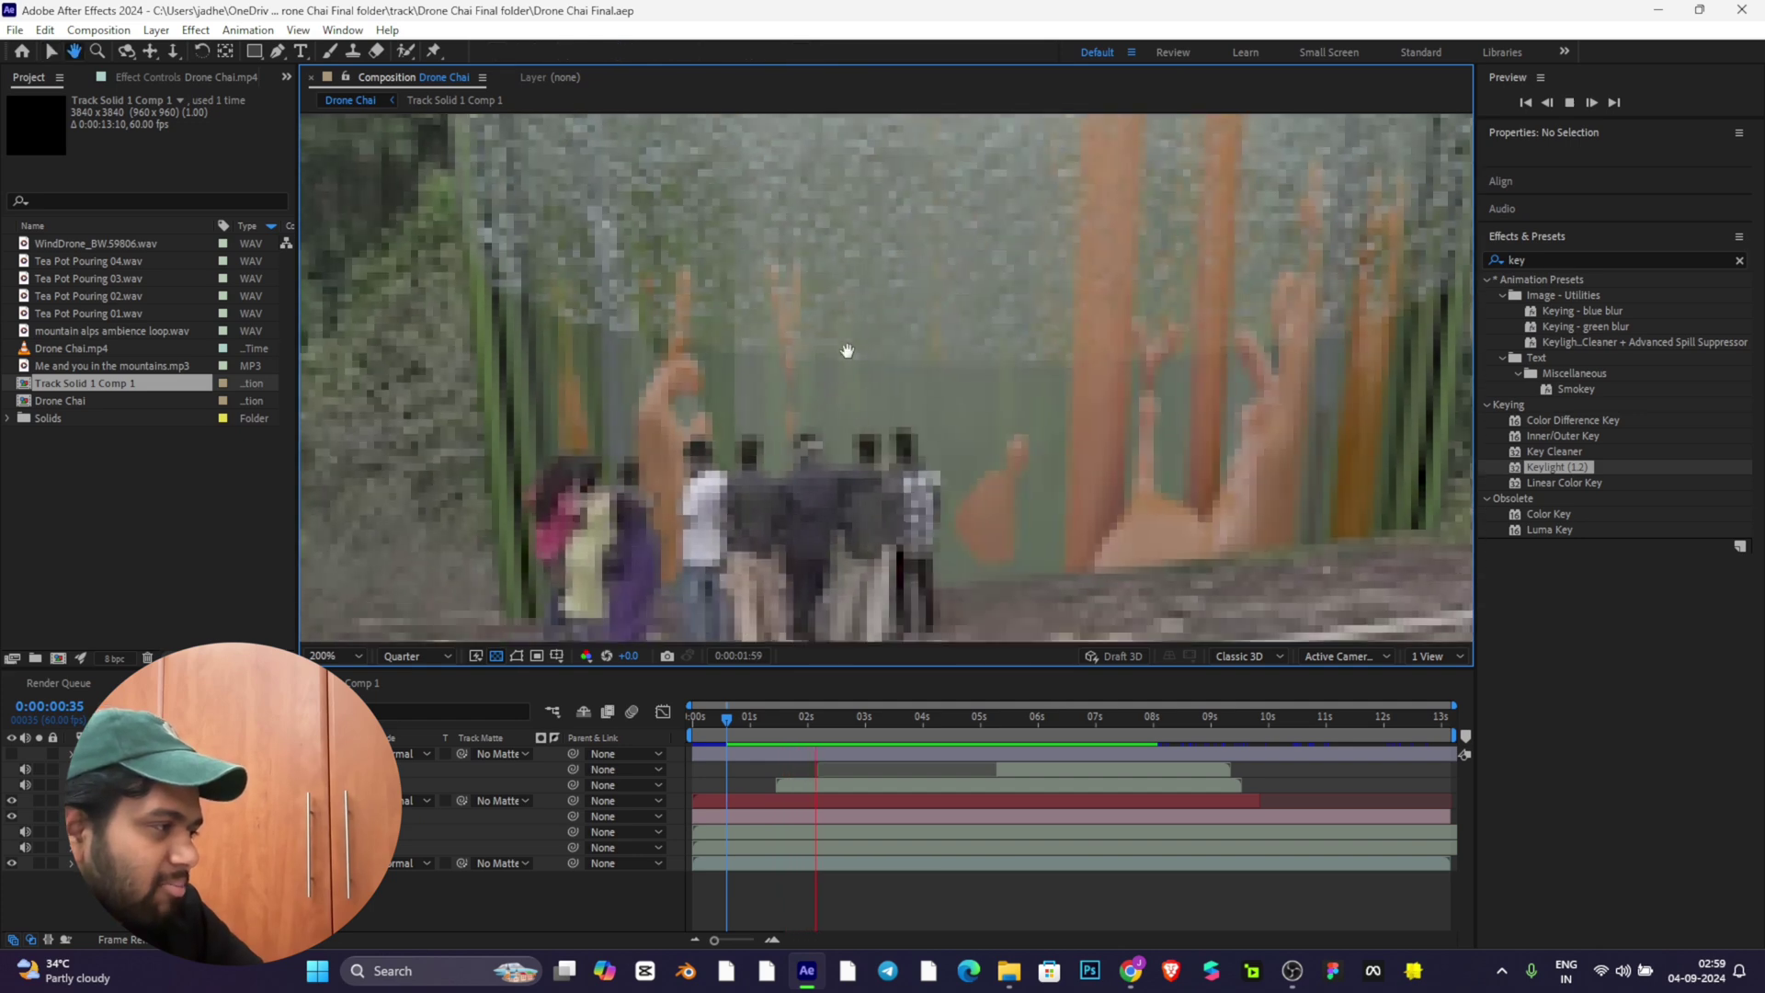
pyautogui.scroll(2, 752, 428)
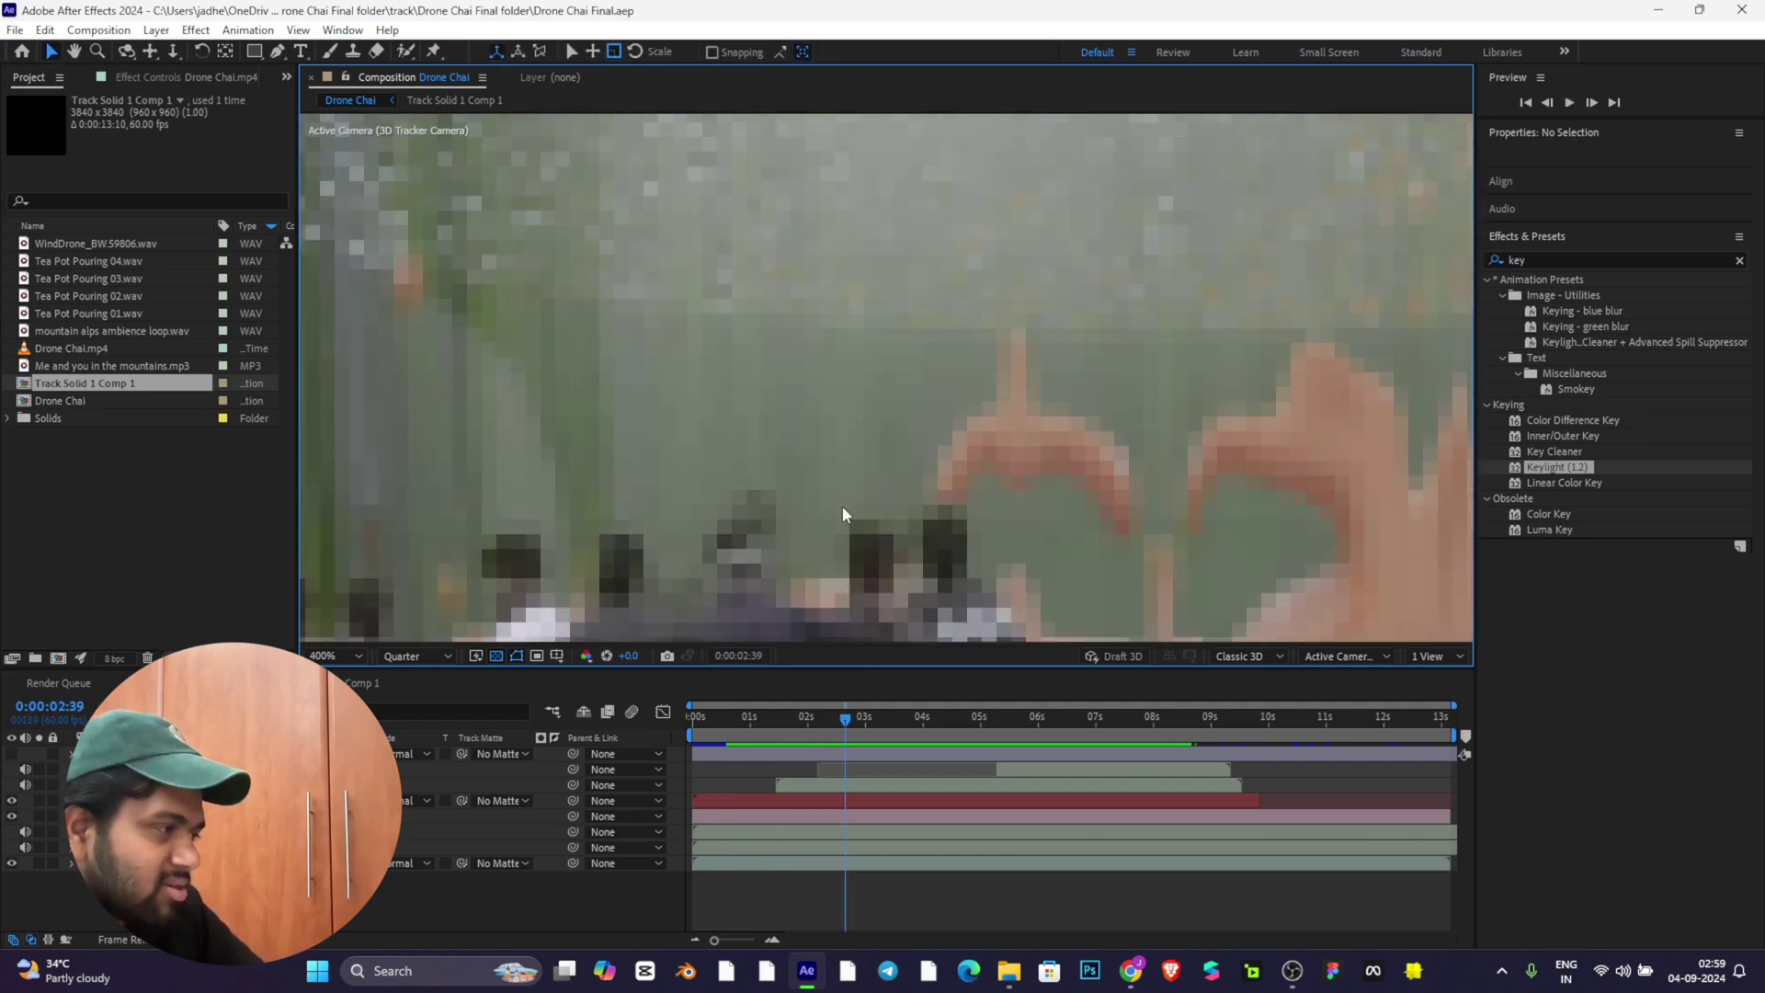
pyautogui.scroll(-2, 842, 505)
pyautogui.scroll(-4, 914, 350)
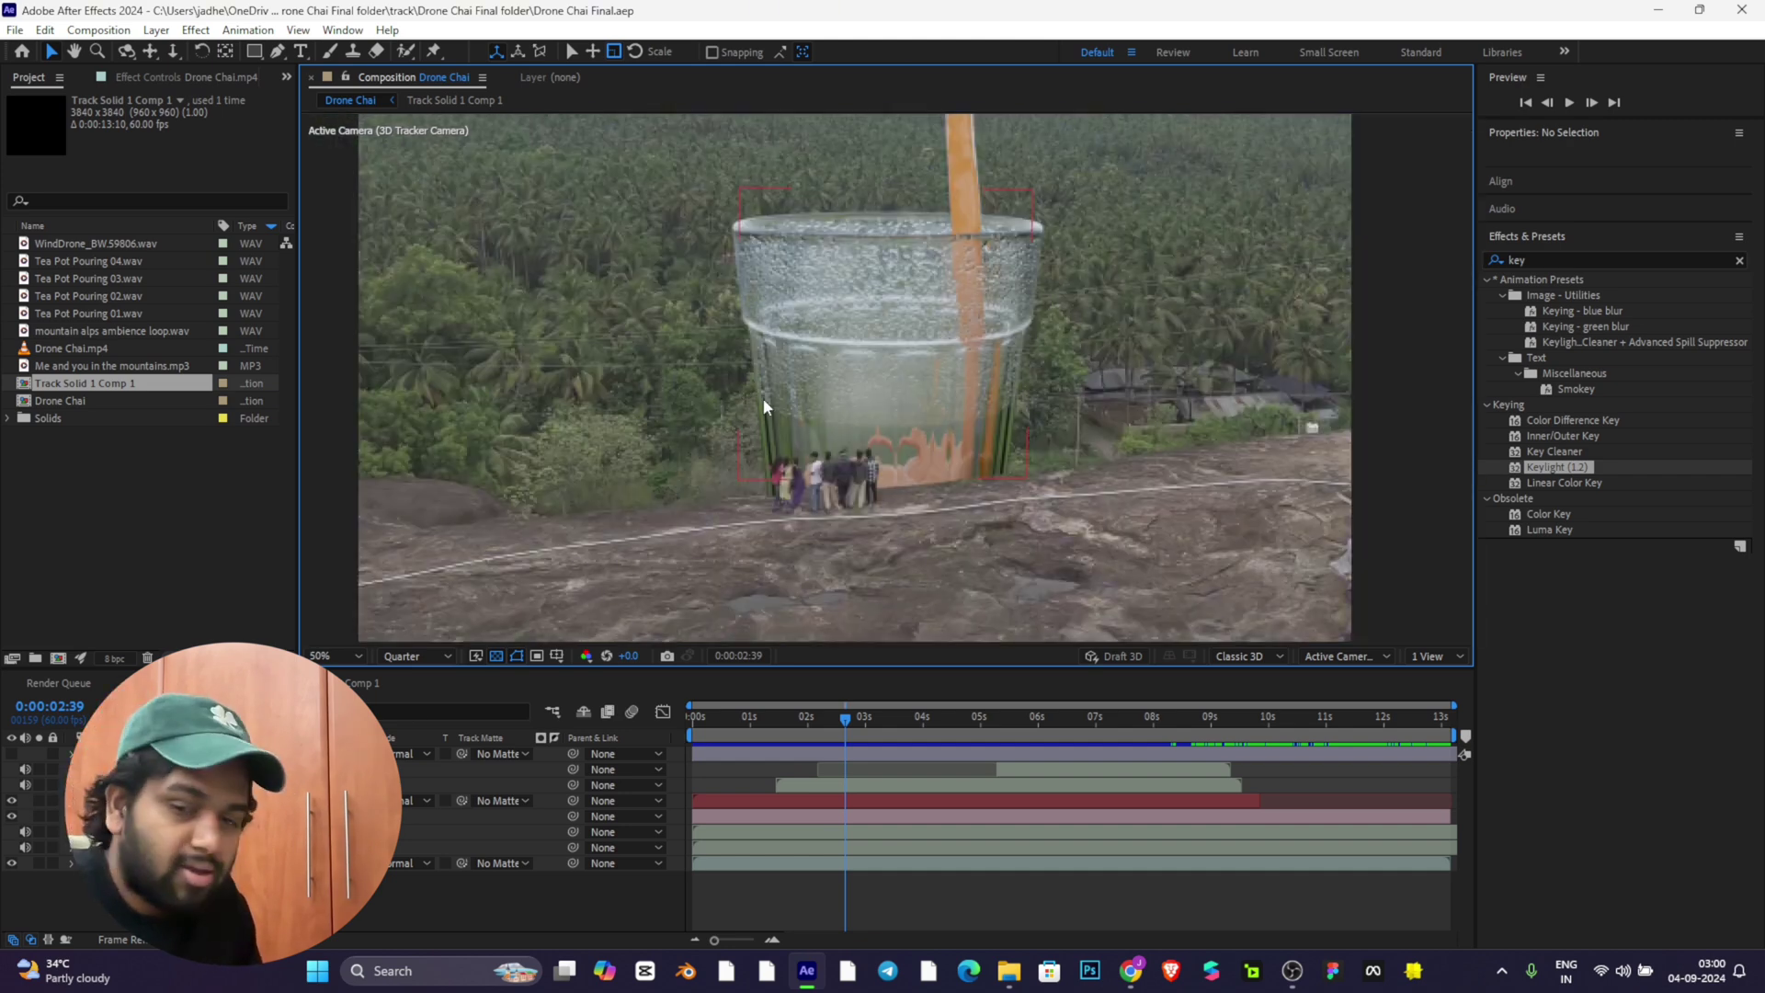
# Step: Examine the glass body and the chai at its base up close at 0:00:02:39
pyautogui.scroll(1, 978, 316)
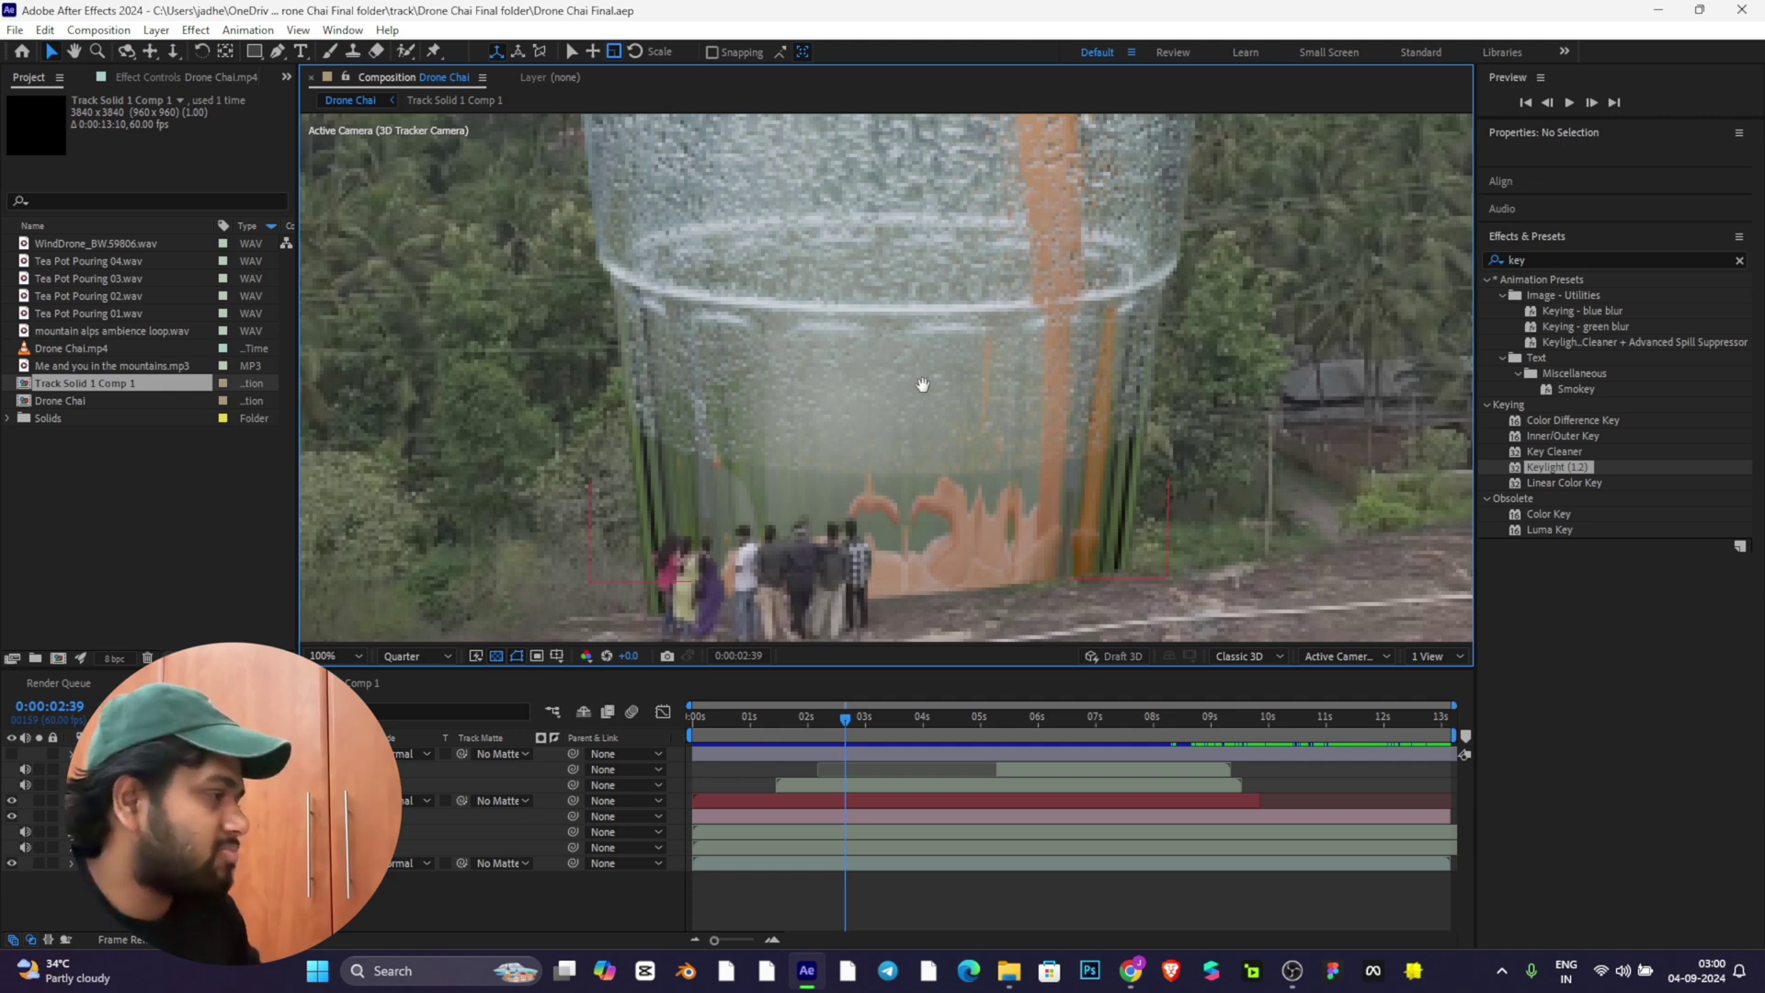
pyautogui.moveTo(937, 354); pyautogui.dragTo(1071, 398)
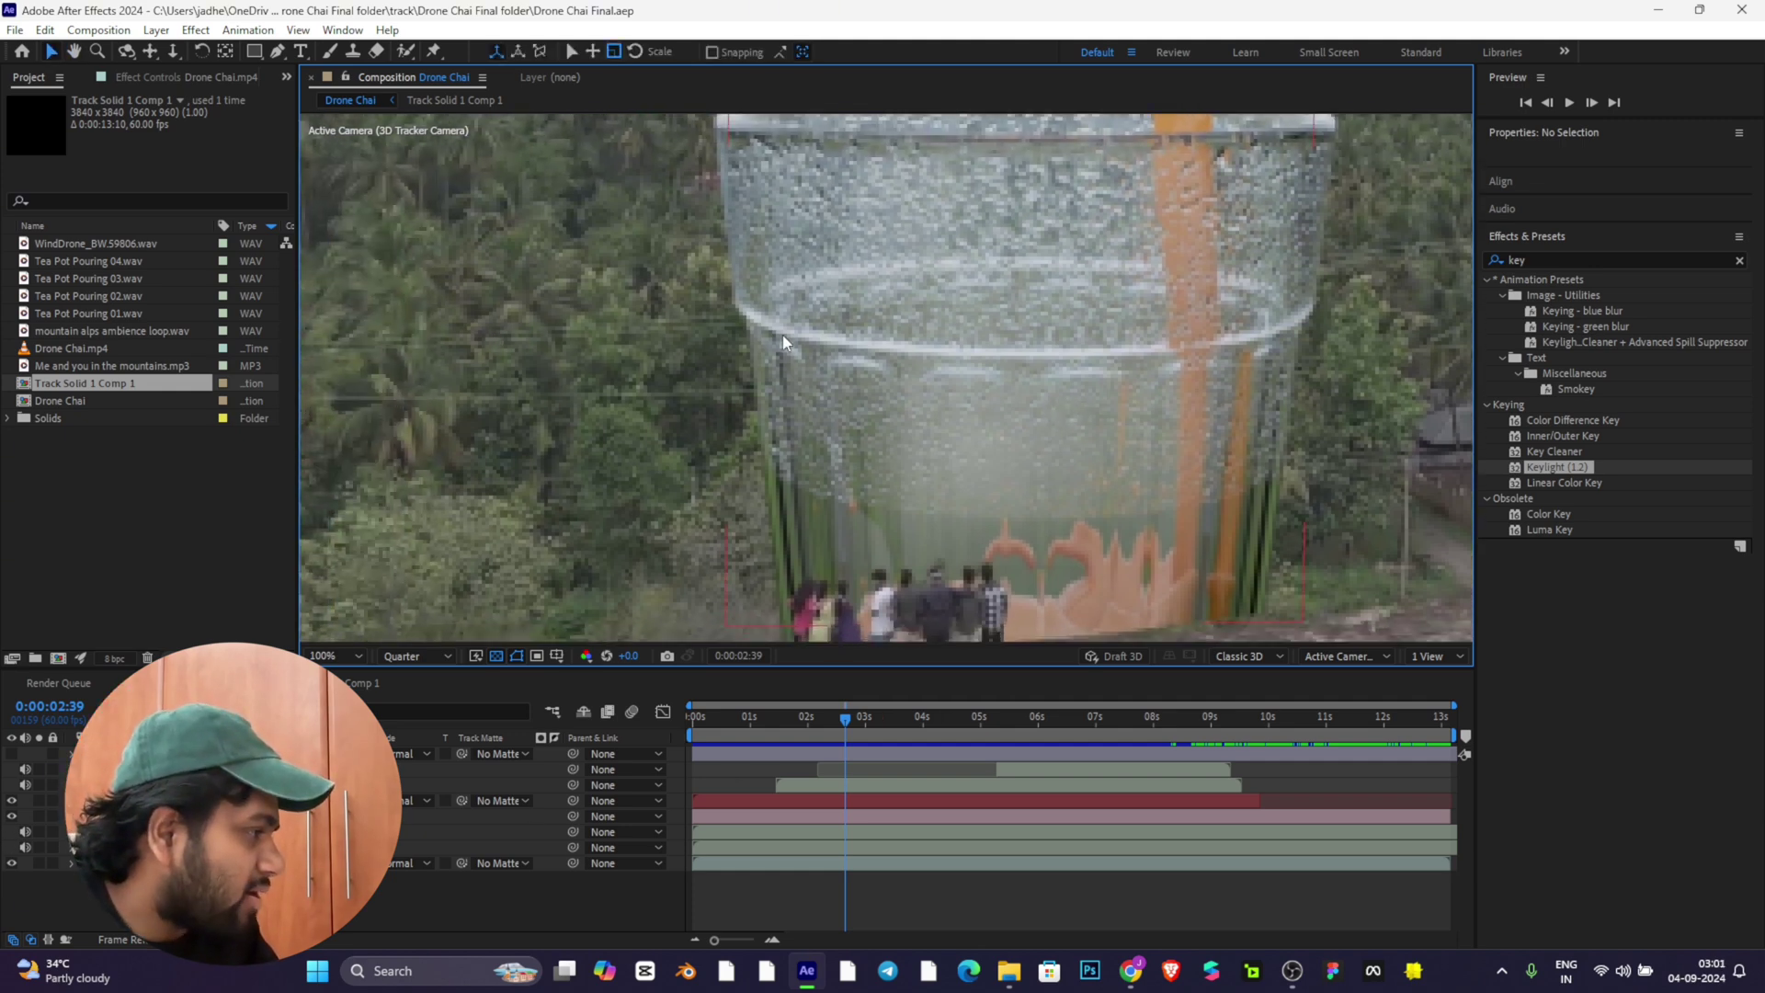
pyautogui.scroll(-2, 886, 347)
pyautogui.scroll(2, 956, 279)
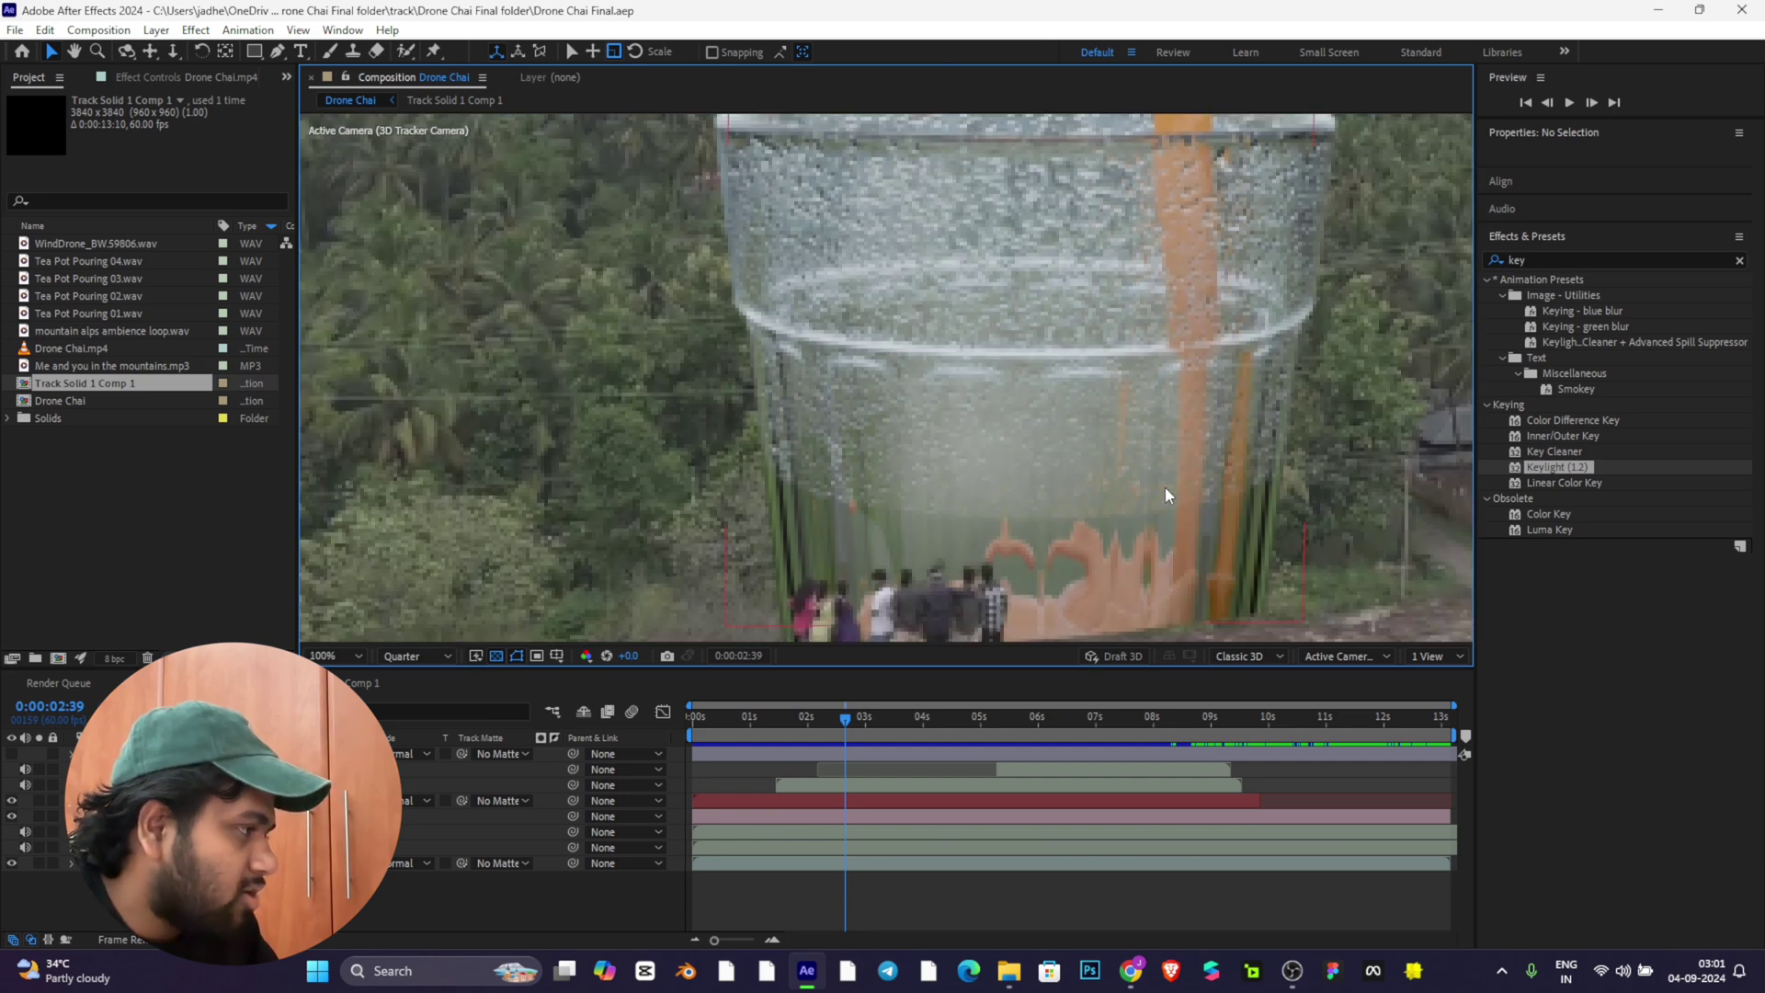
# Step: Examine the power lines crossing the glass in Drone Chai at 0:00:06:45, and hide the layer that overlays them on the glass
pyautogui.moveTo(1241, 331); pyautogui.dragTo(1140, 320)
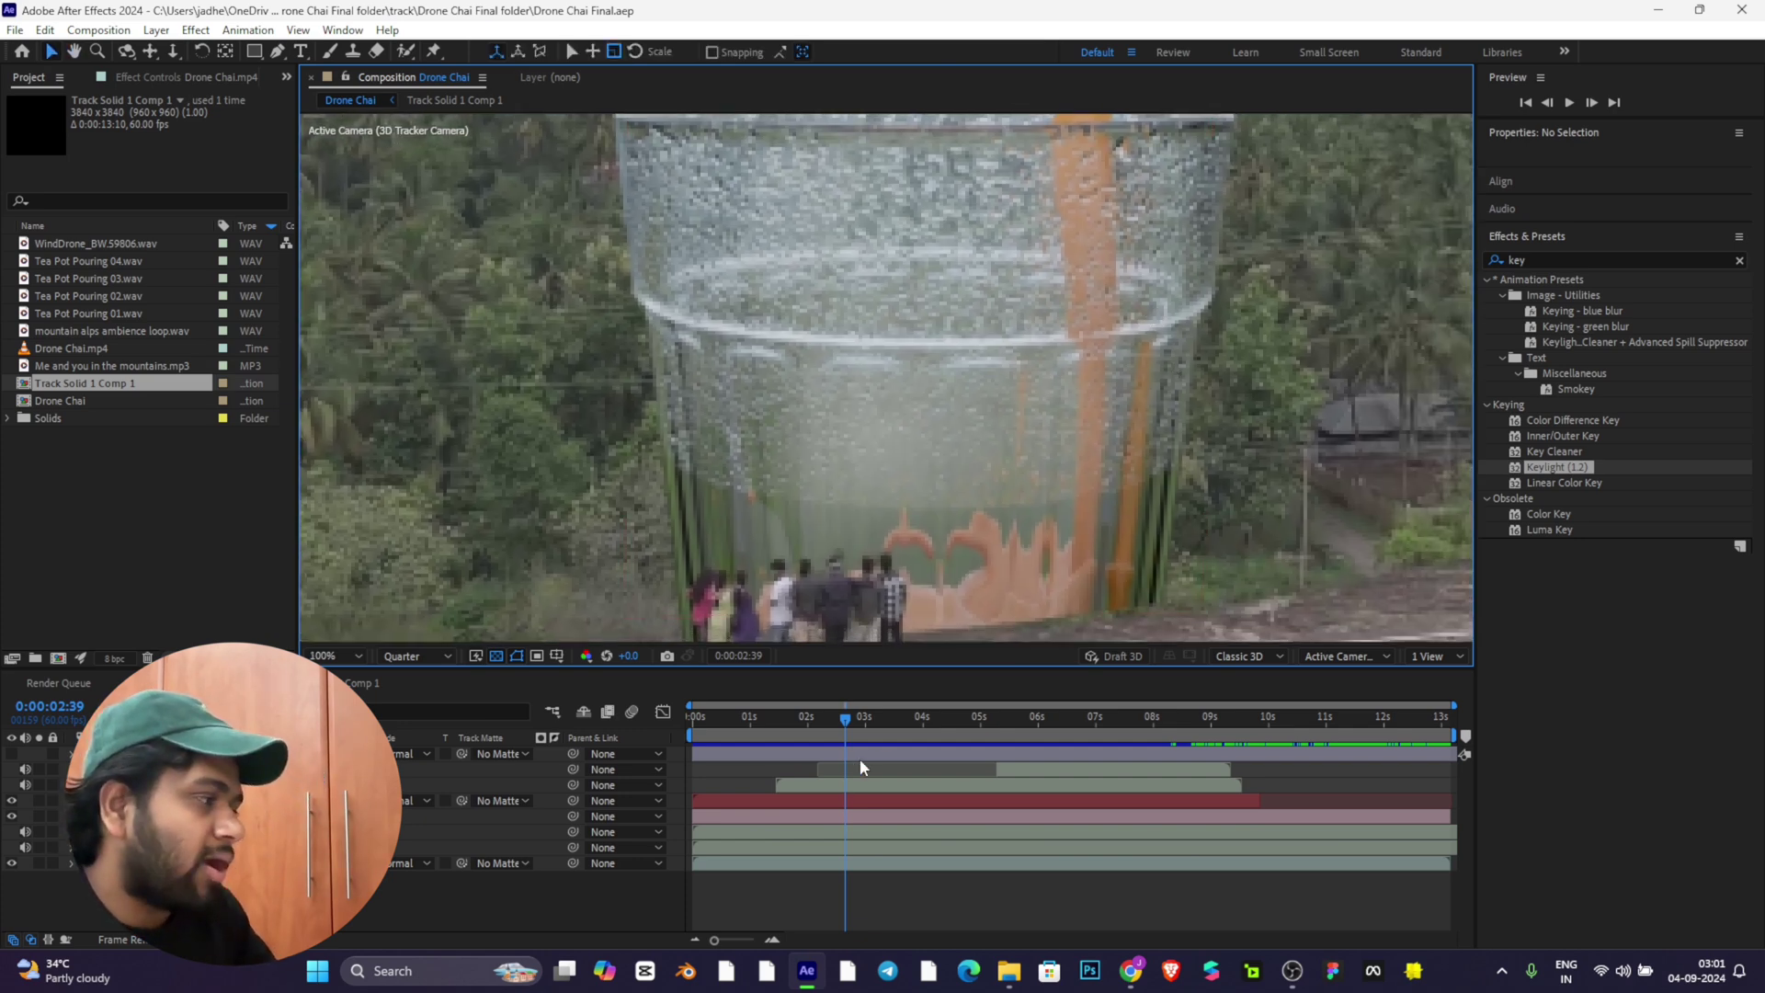
pyautogui.moveTo(864, 716); pyautogui.dragTo(1081, 701)
pyautogui.scroll(-2, 1106, 512)
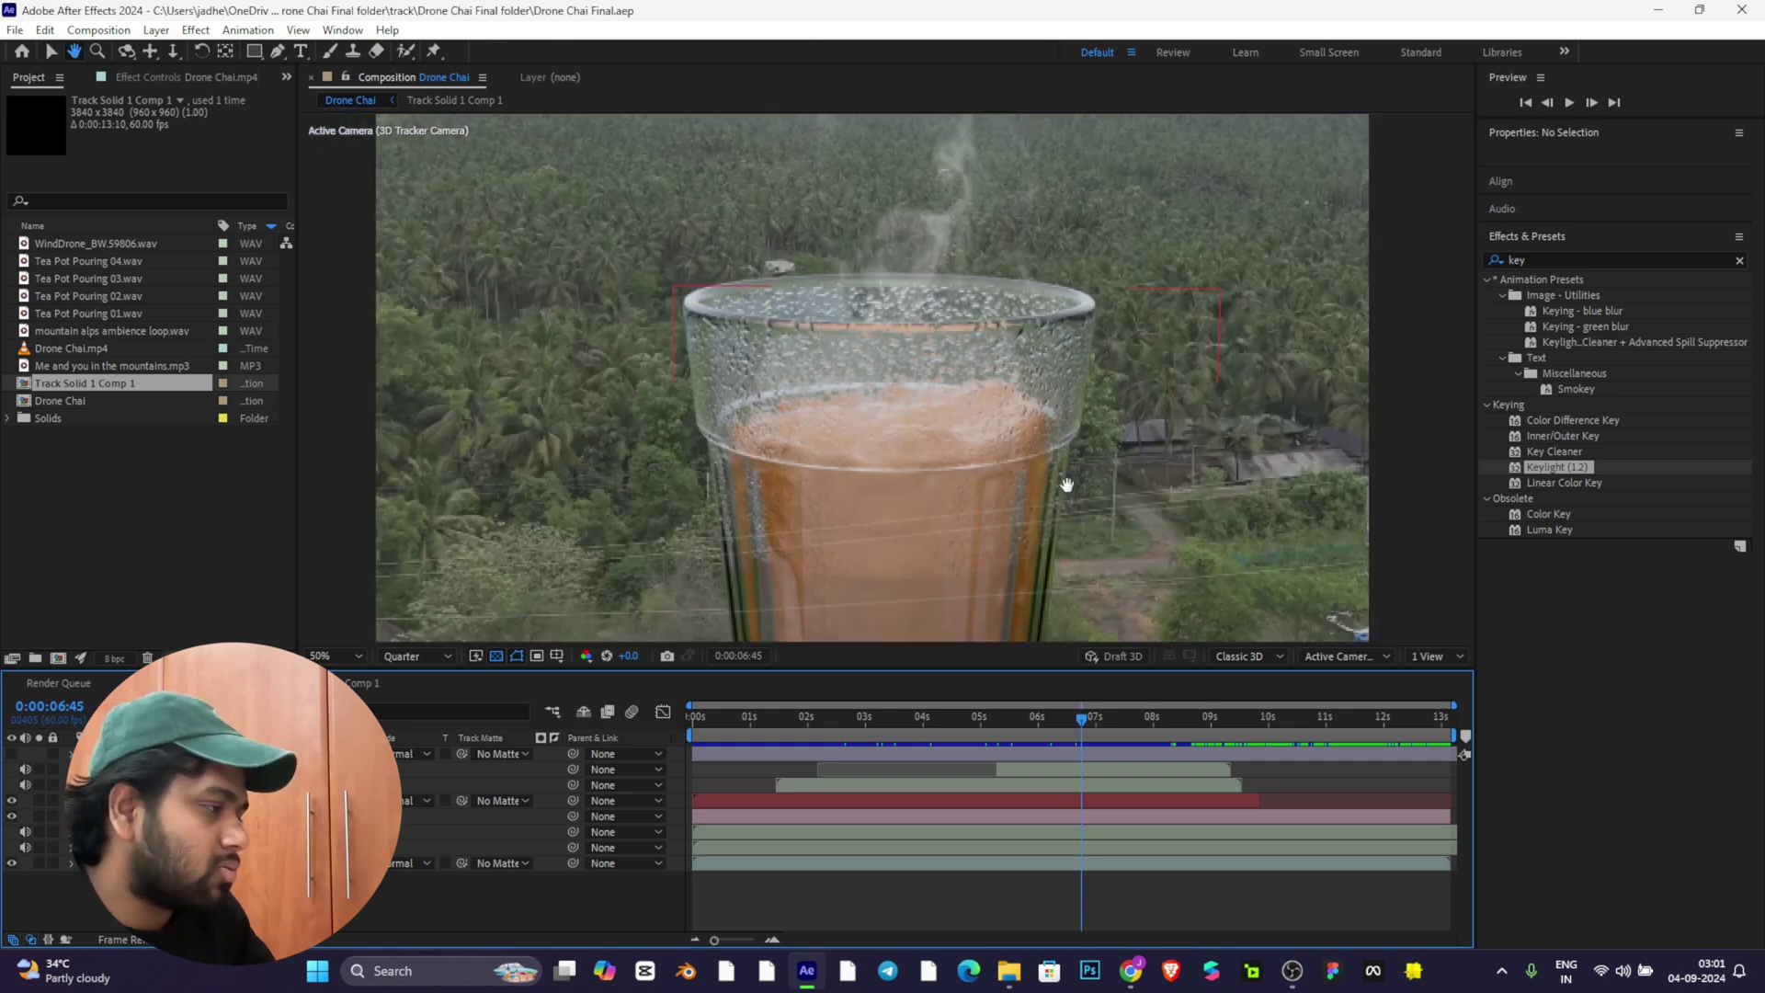
pyautogui.moveTo(1067, 485); pyautogui.dragTo(1008, 291)
pyautogui.scroll(2, 941, 317)
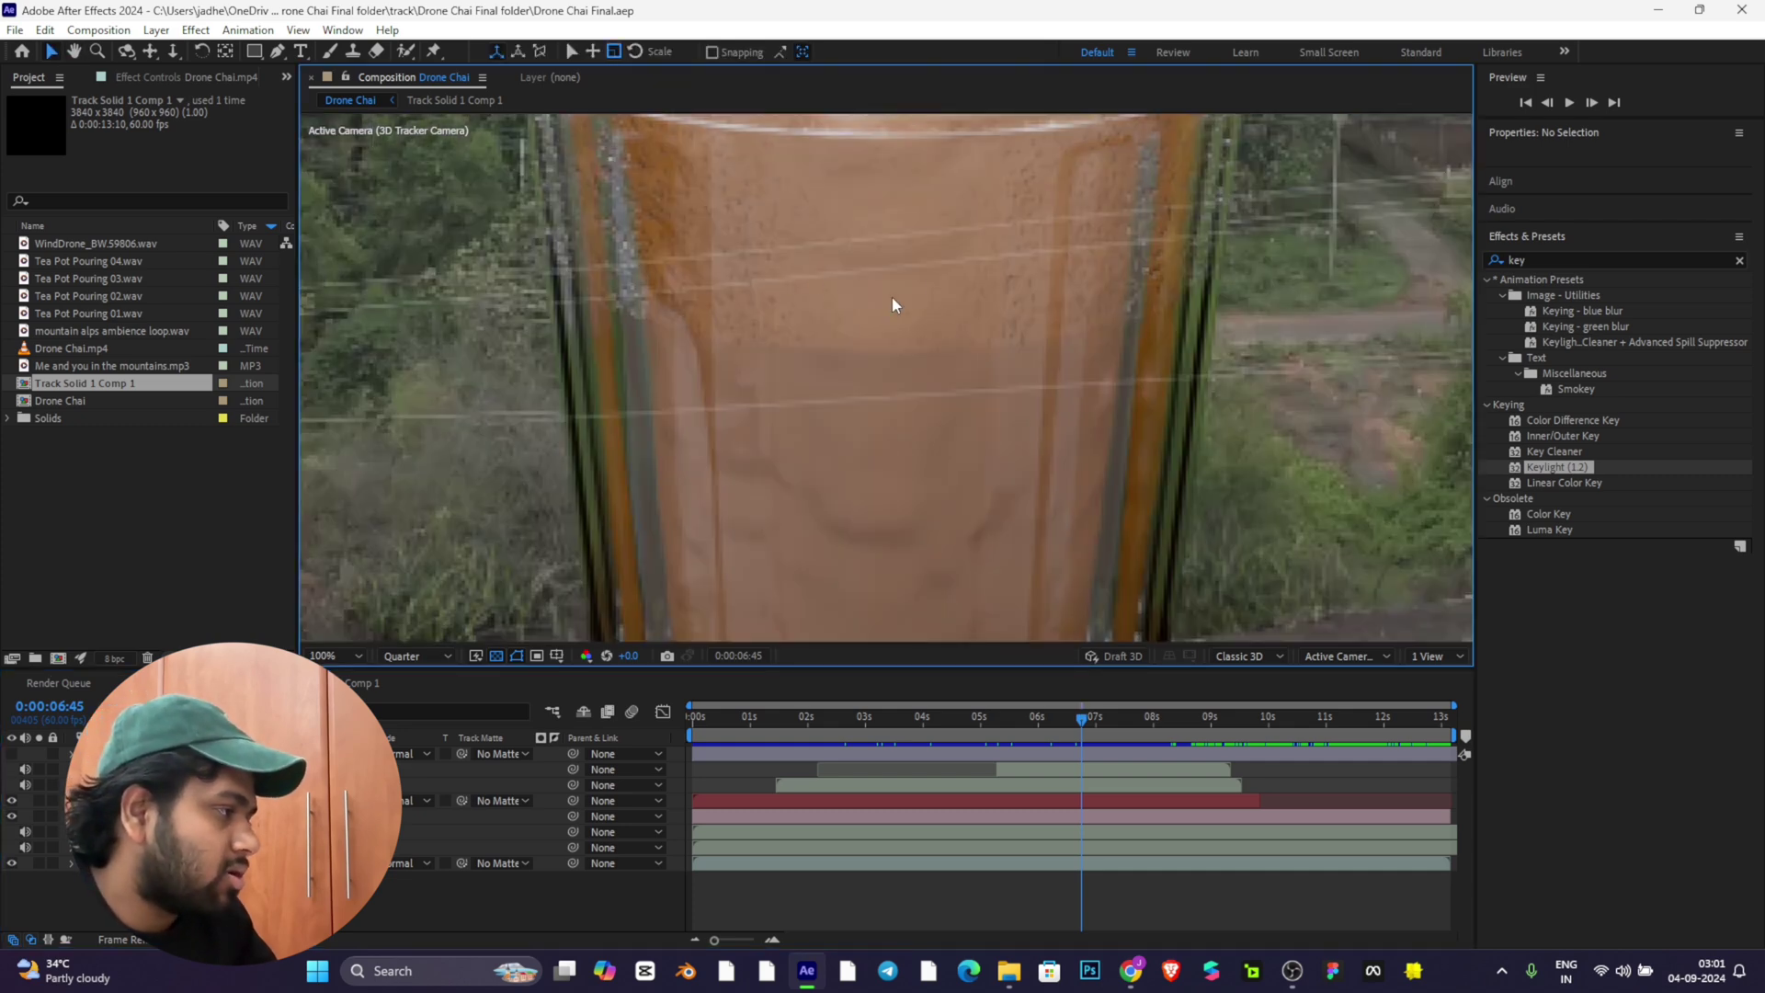
pyautogui.scroll(-2, 893, 299)
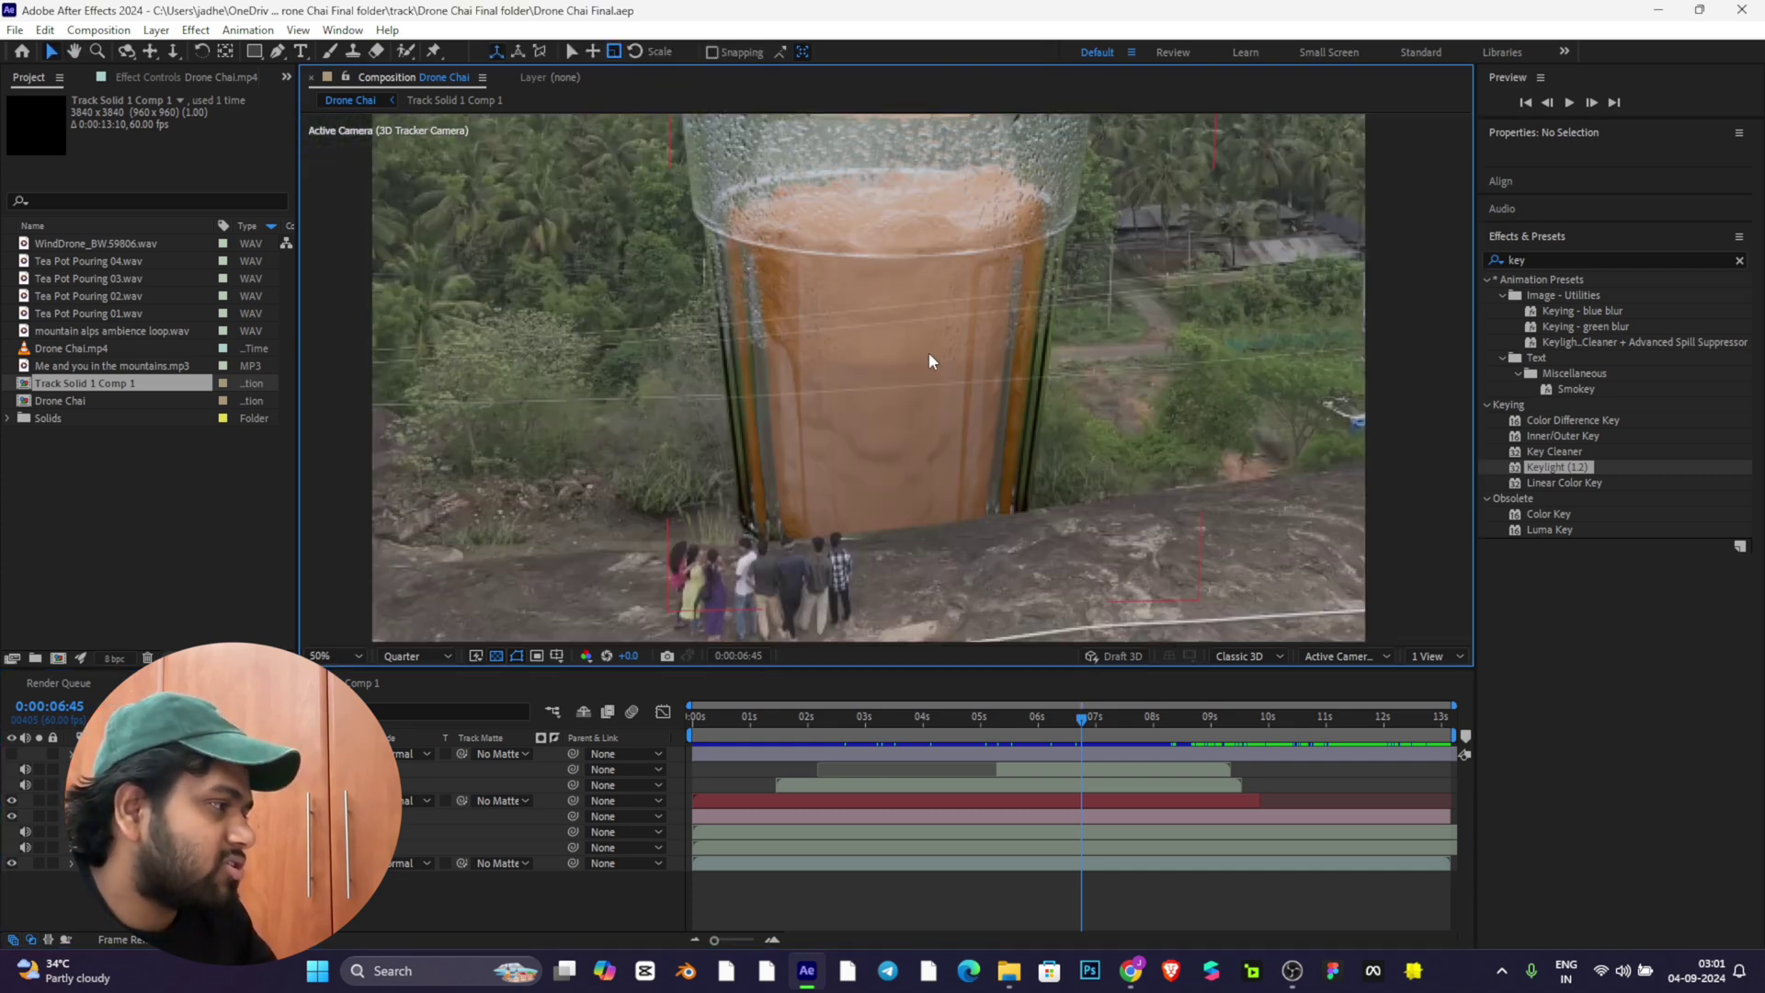
pyautogui.click(12, 802)
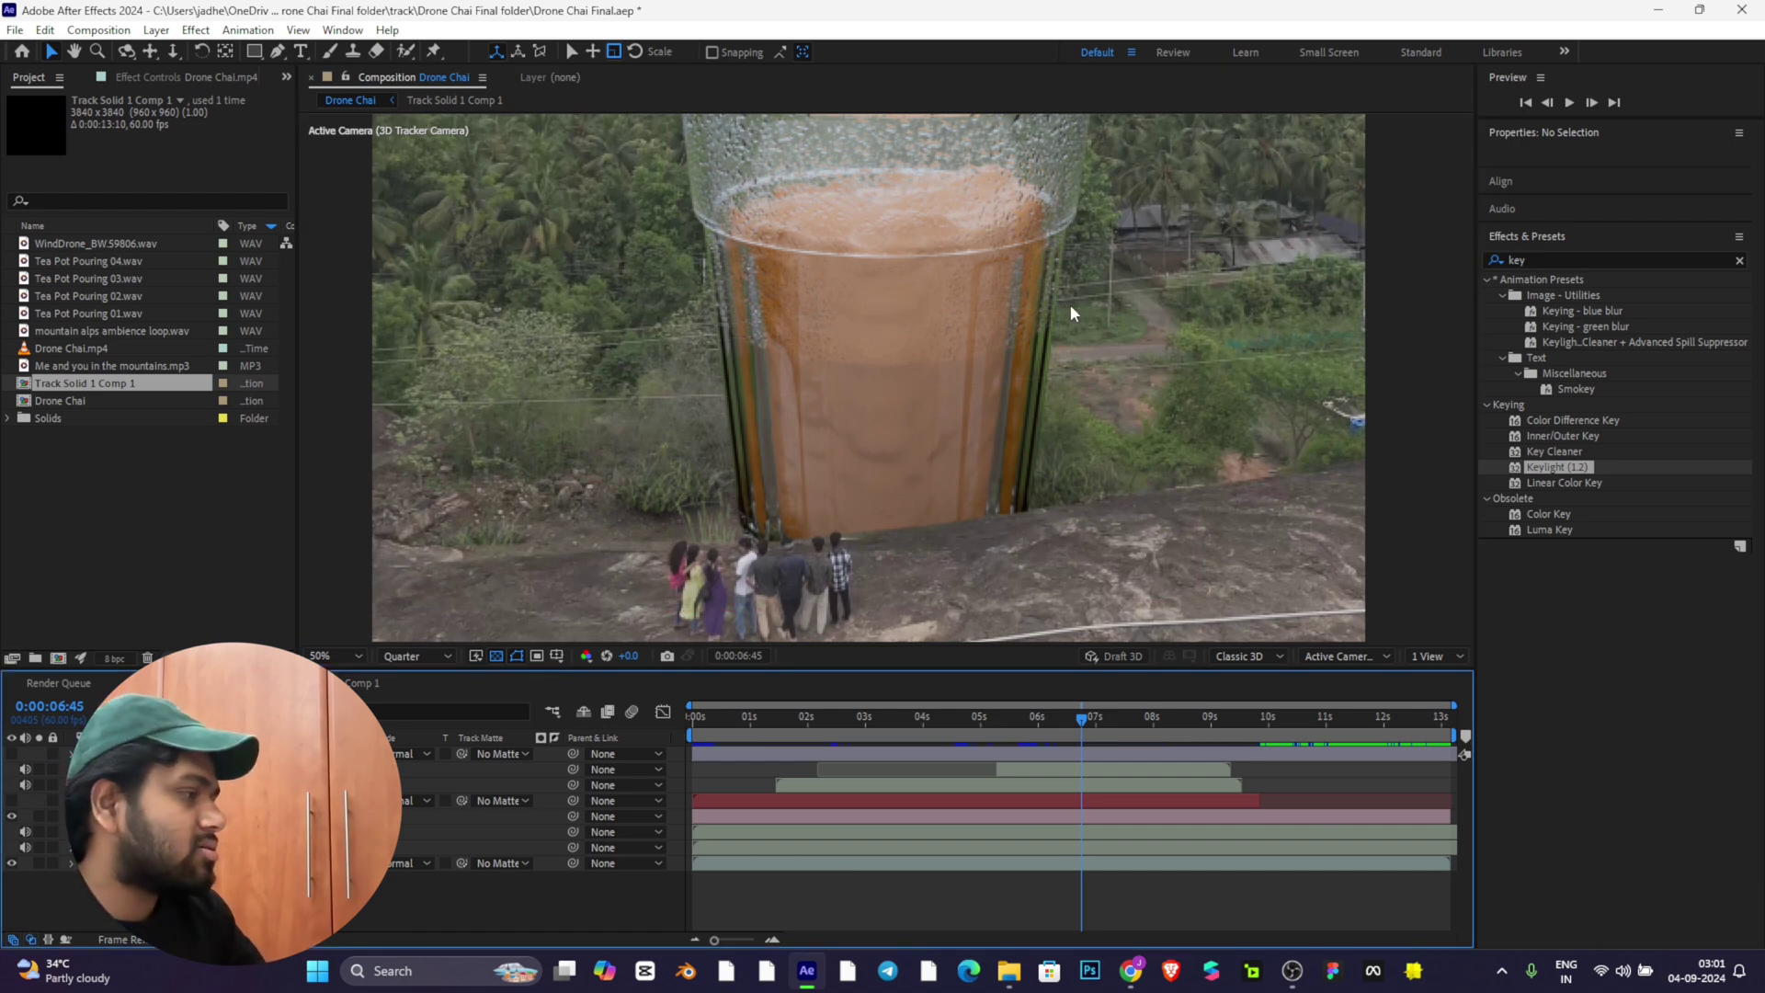
# Step: Examine the glass base and the rock edge in front of it at 0:00:08:39
pyautogui.moveTo(1087, 716); pyautogui.dragTo(1192, 717)
pyautogui.scroll(1, 1090, 368)
pyautogui.moveTo(1081, 422); pyautogui.dragTo(1033, 83)
pyautogui.scroll(-1, 1030, 86)
pyautogui.click(349, 76)
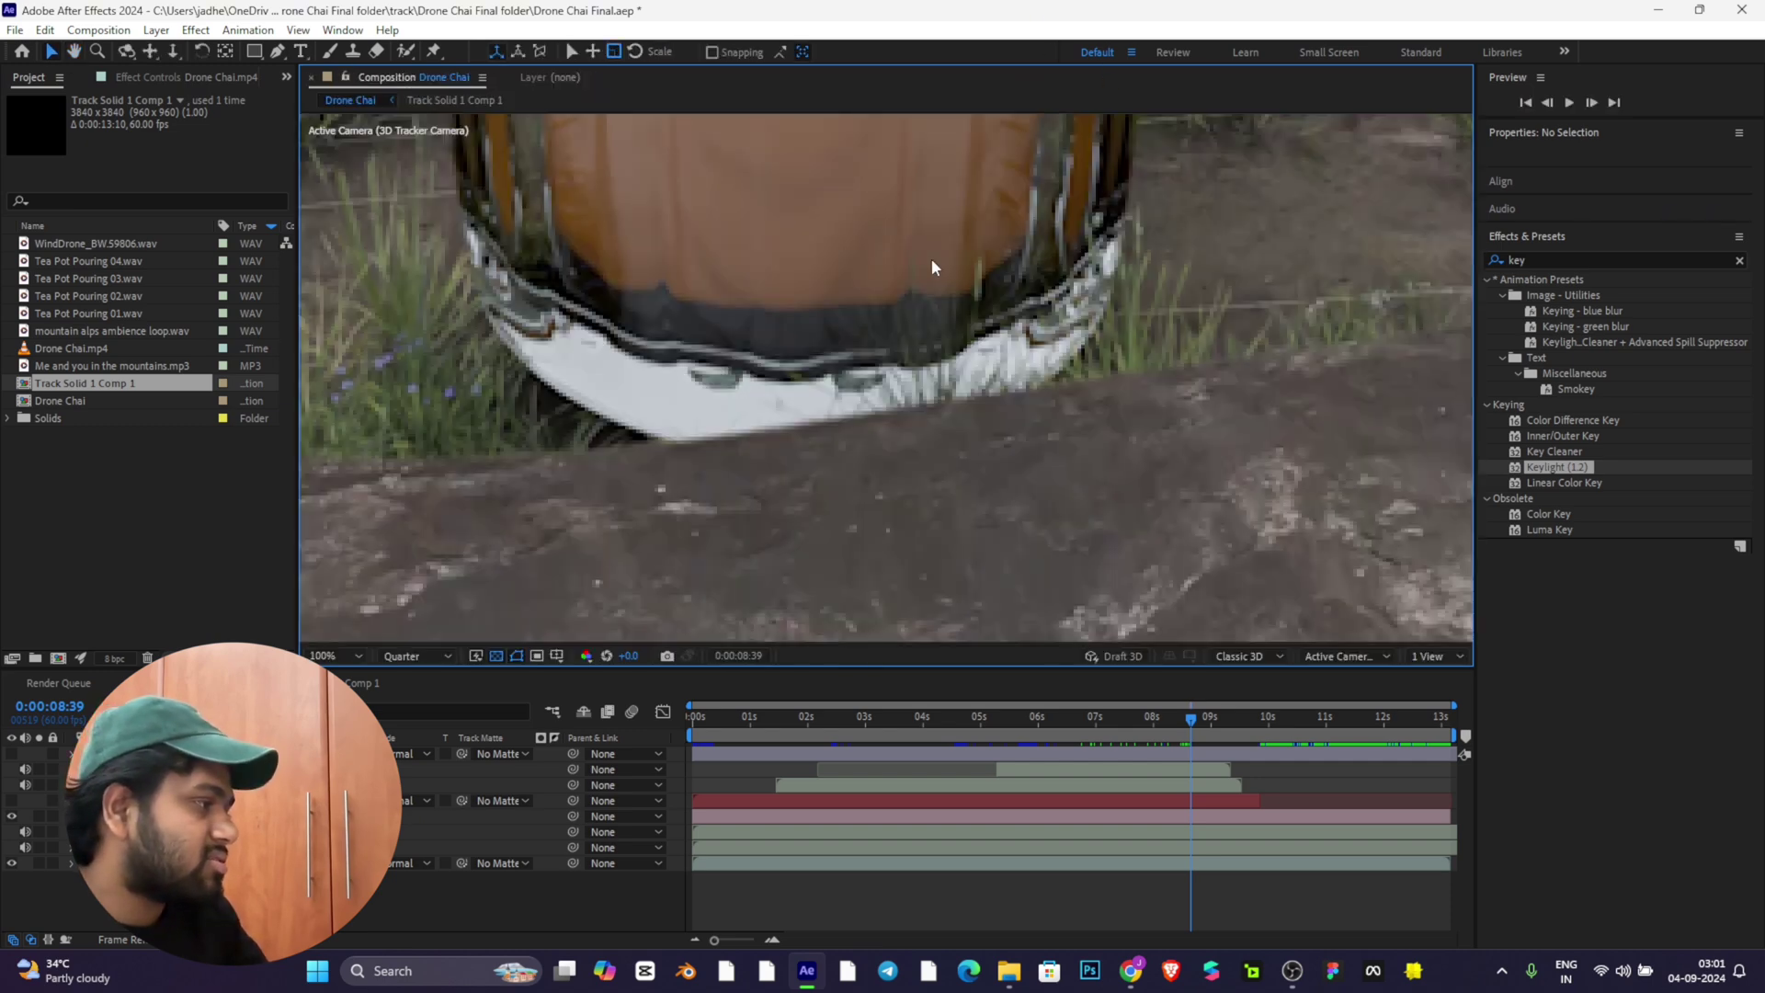
pyautogui.moveTo(931, 258); pyautogui.dragTo(1150, 368)
pyautogui.scroll(-2, 1143, 455)
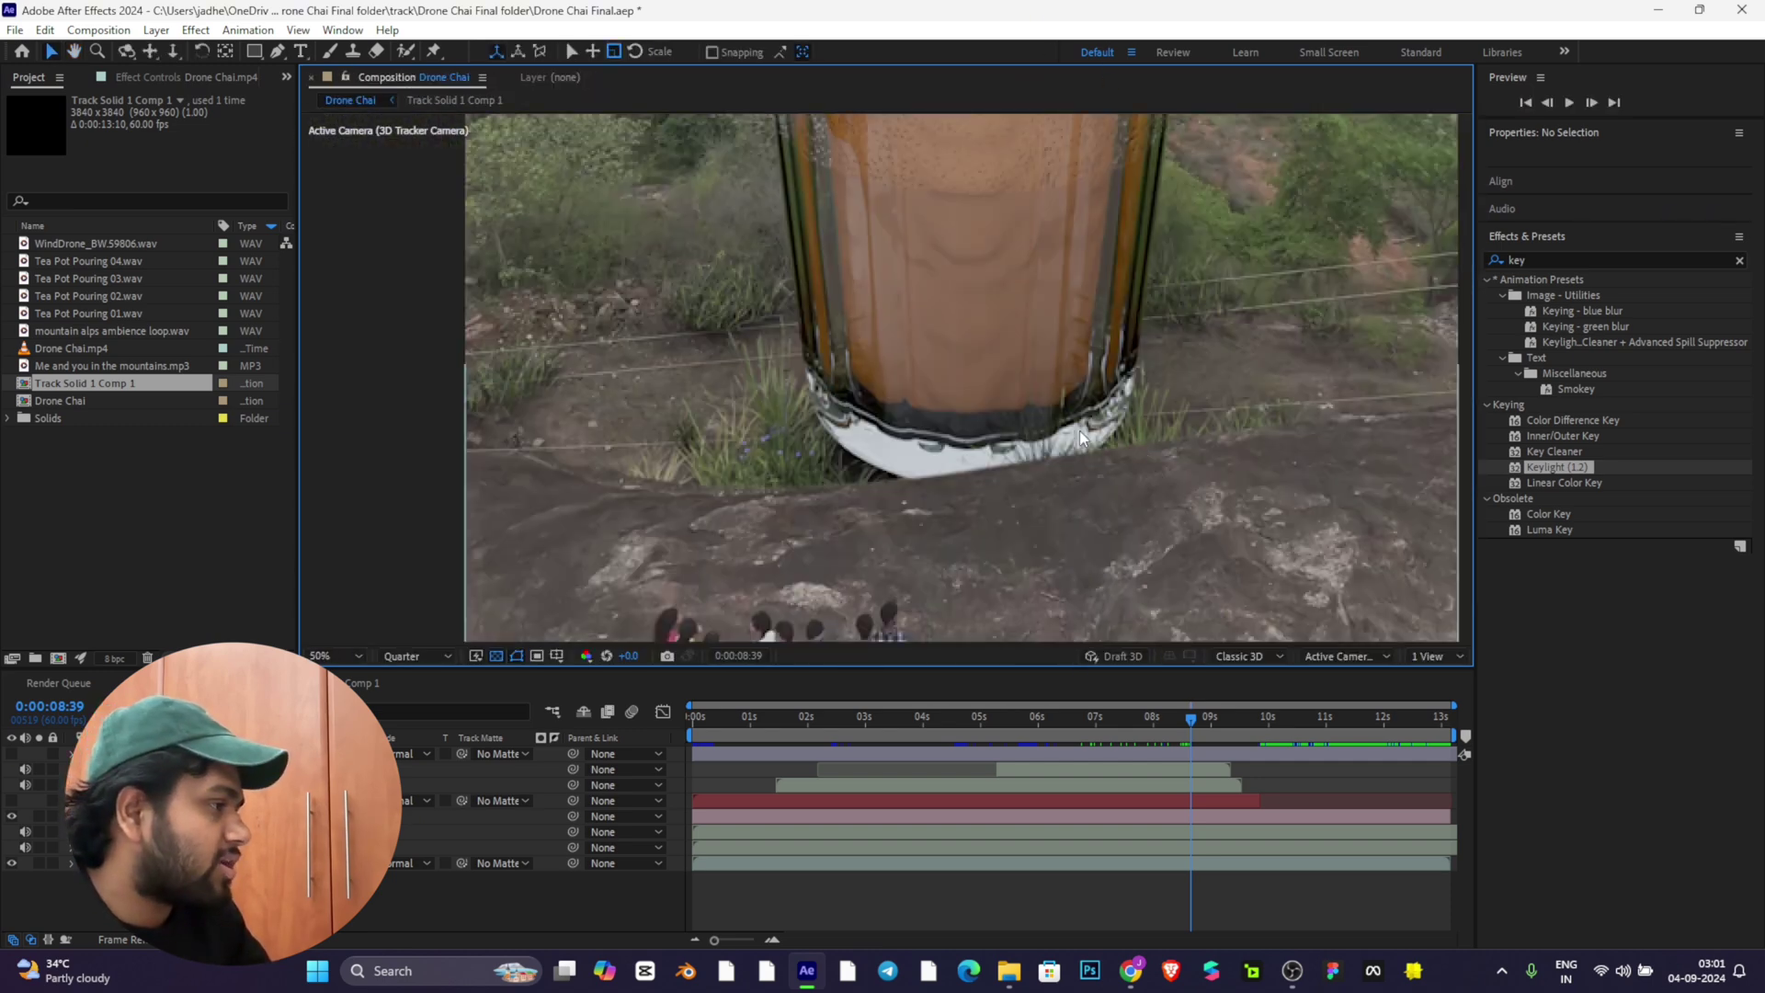
# Step: Examine how the glass base sits in the surrounding grass at 0:00:09:28
pyautogui.moveTo(1192, 714); pyautogui.dragTo(1238, 718)
pyautogui.moveTo(1167, 418); pyautogui.dragTo(1155, 184)
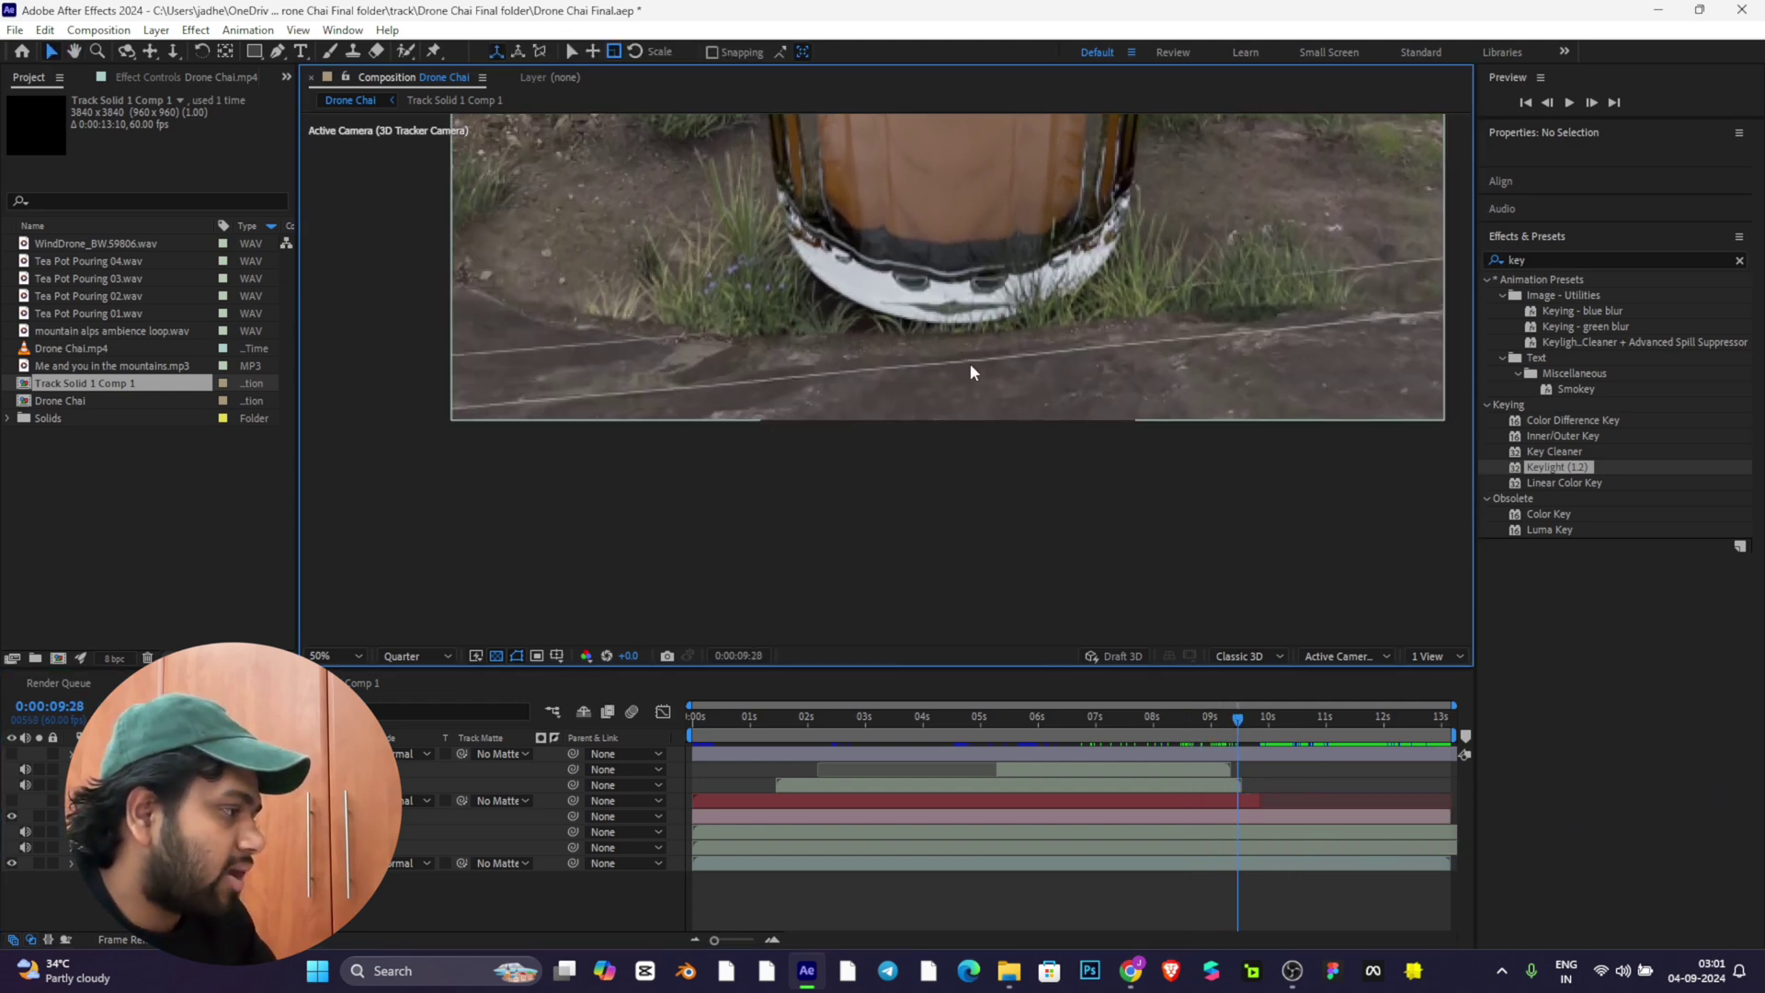
pyautogui.moveTo(1074, 299); pyautogui.dragTo(1072, 455)
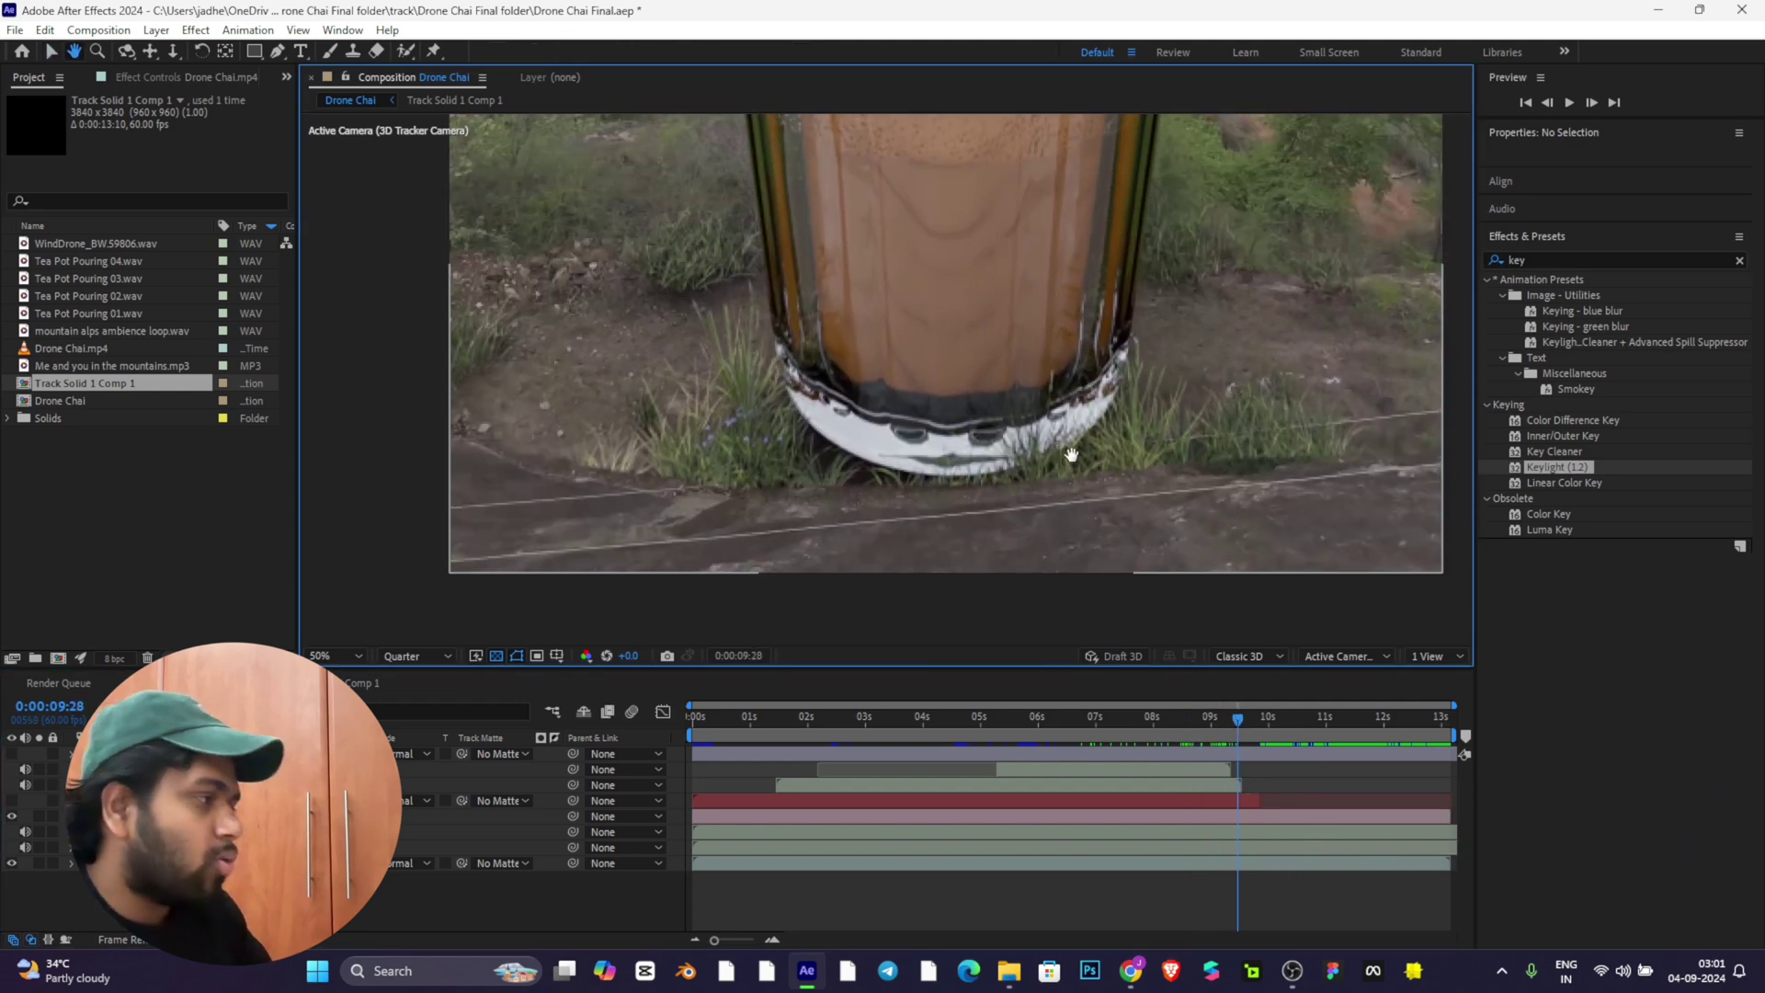
pyautogui.moveTo(1090, 289); pyautogui.dragTo(1102, 428)
# Step: Examine the drawn power lines in the Track Solid 1 Comp 1 composition at 0:00:05:51
pyautogui.scroll(-2, 1066, 312)
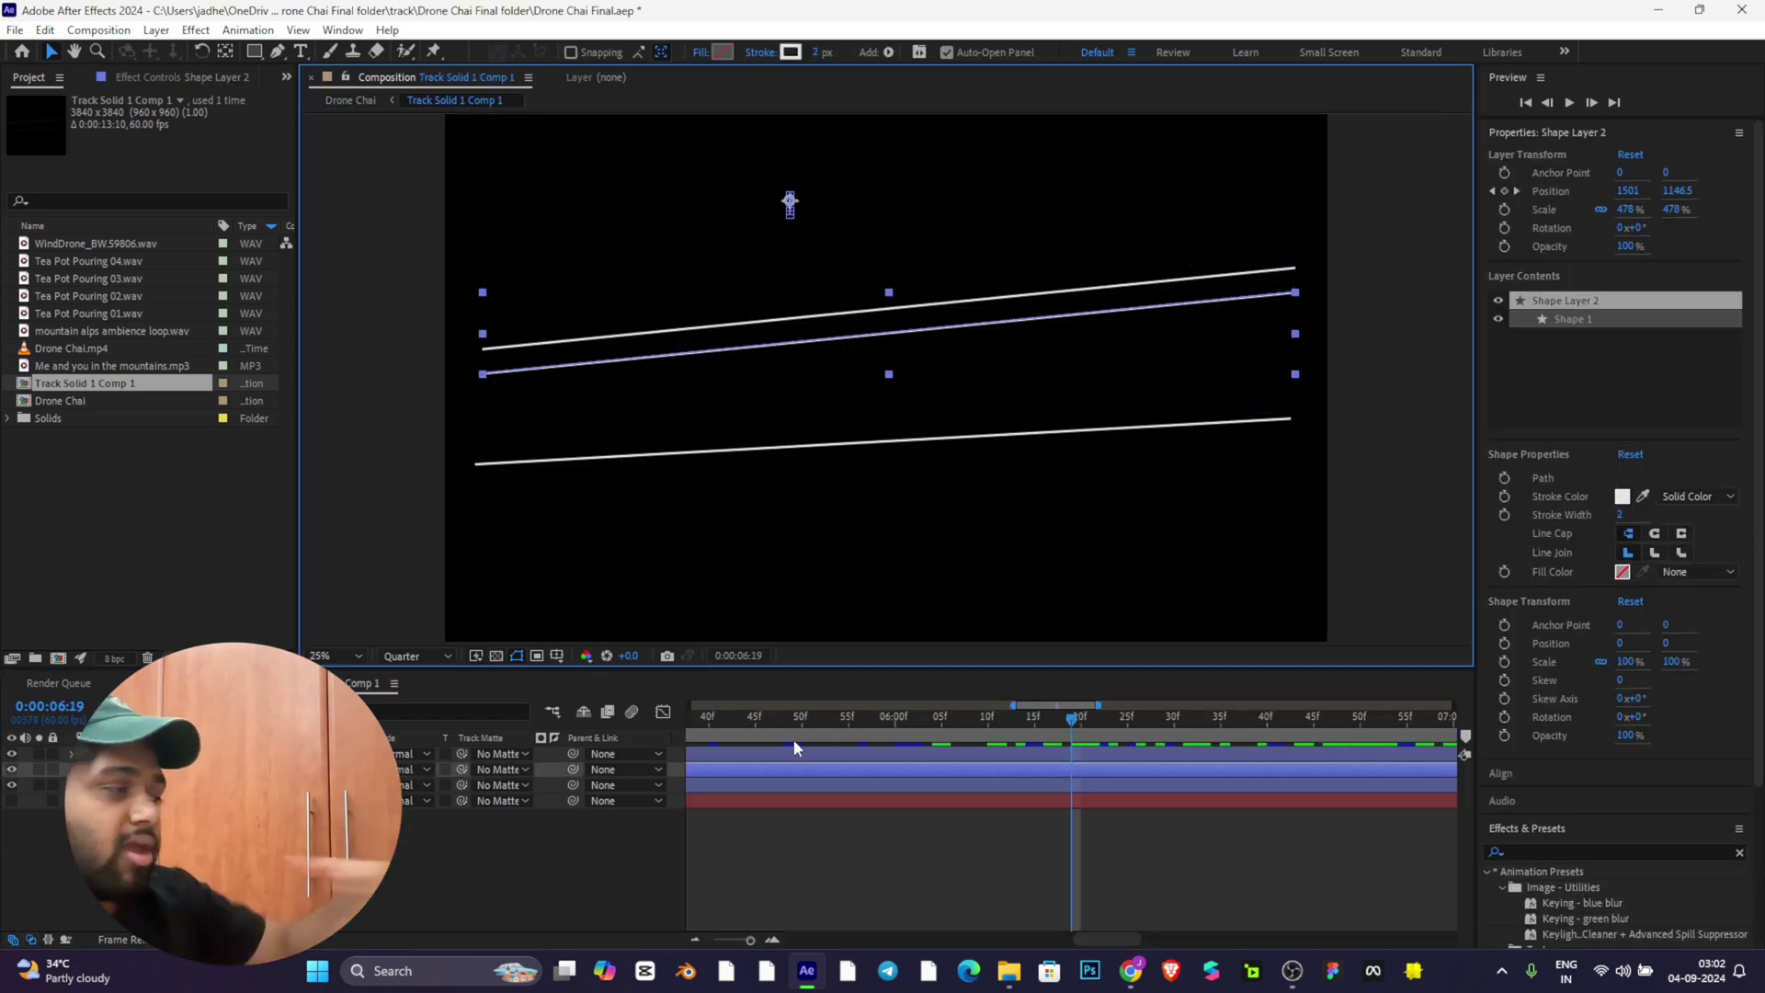
pyautogui.click(791, 717)
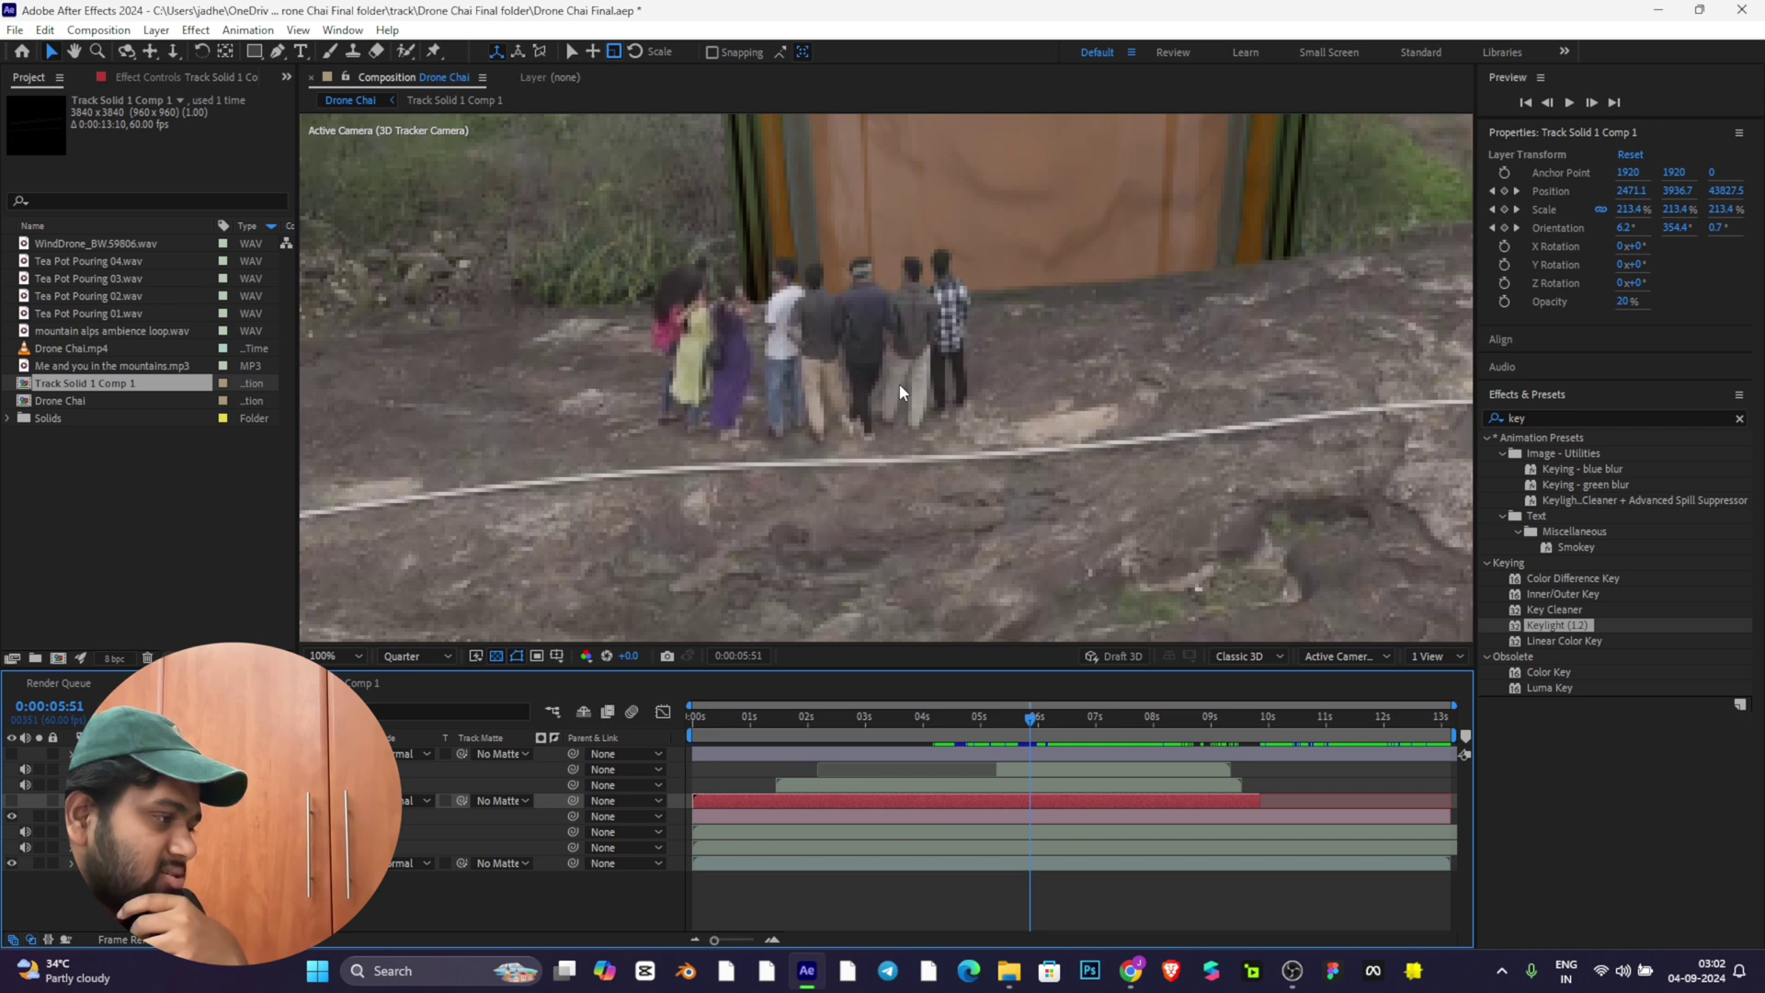
pyautogui.scroll(-1, 899, 384)
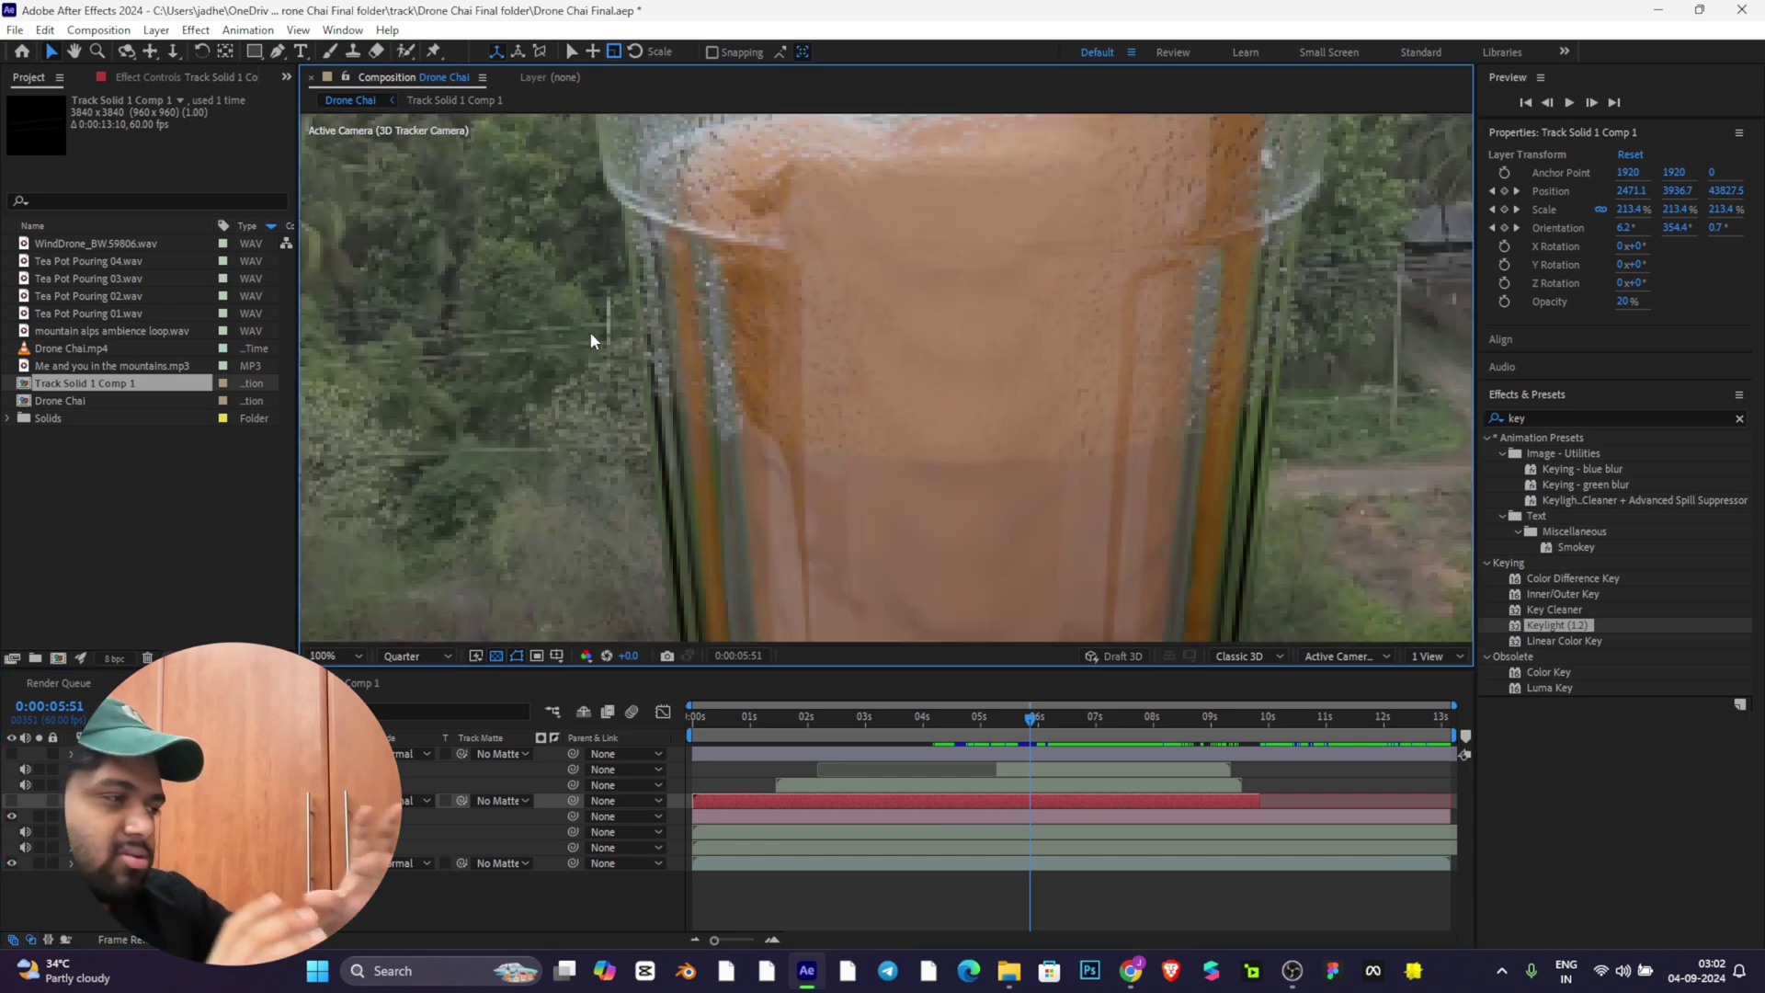
# Step: Show the power-line overlay layer in Drone Chai and examine the lines across the glass up close at 0:00:05:51
pyautogui.click(9, 808)
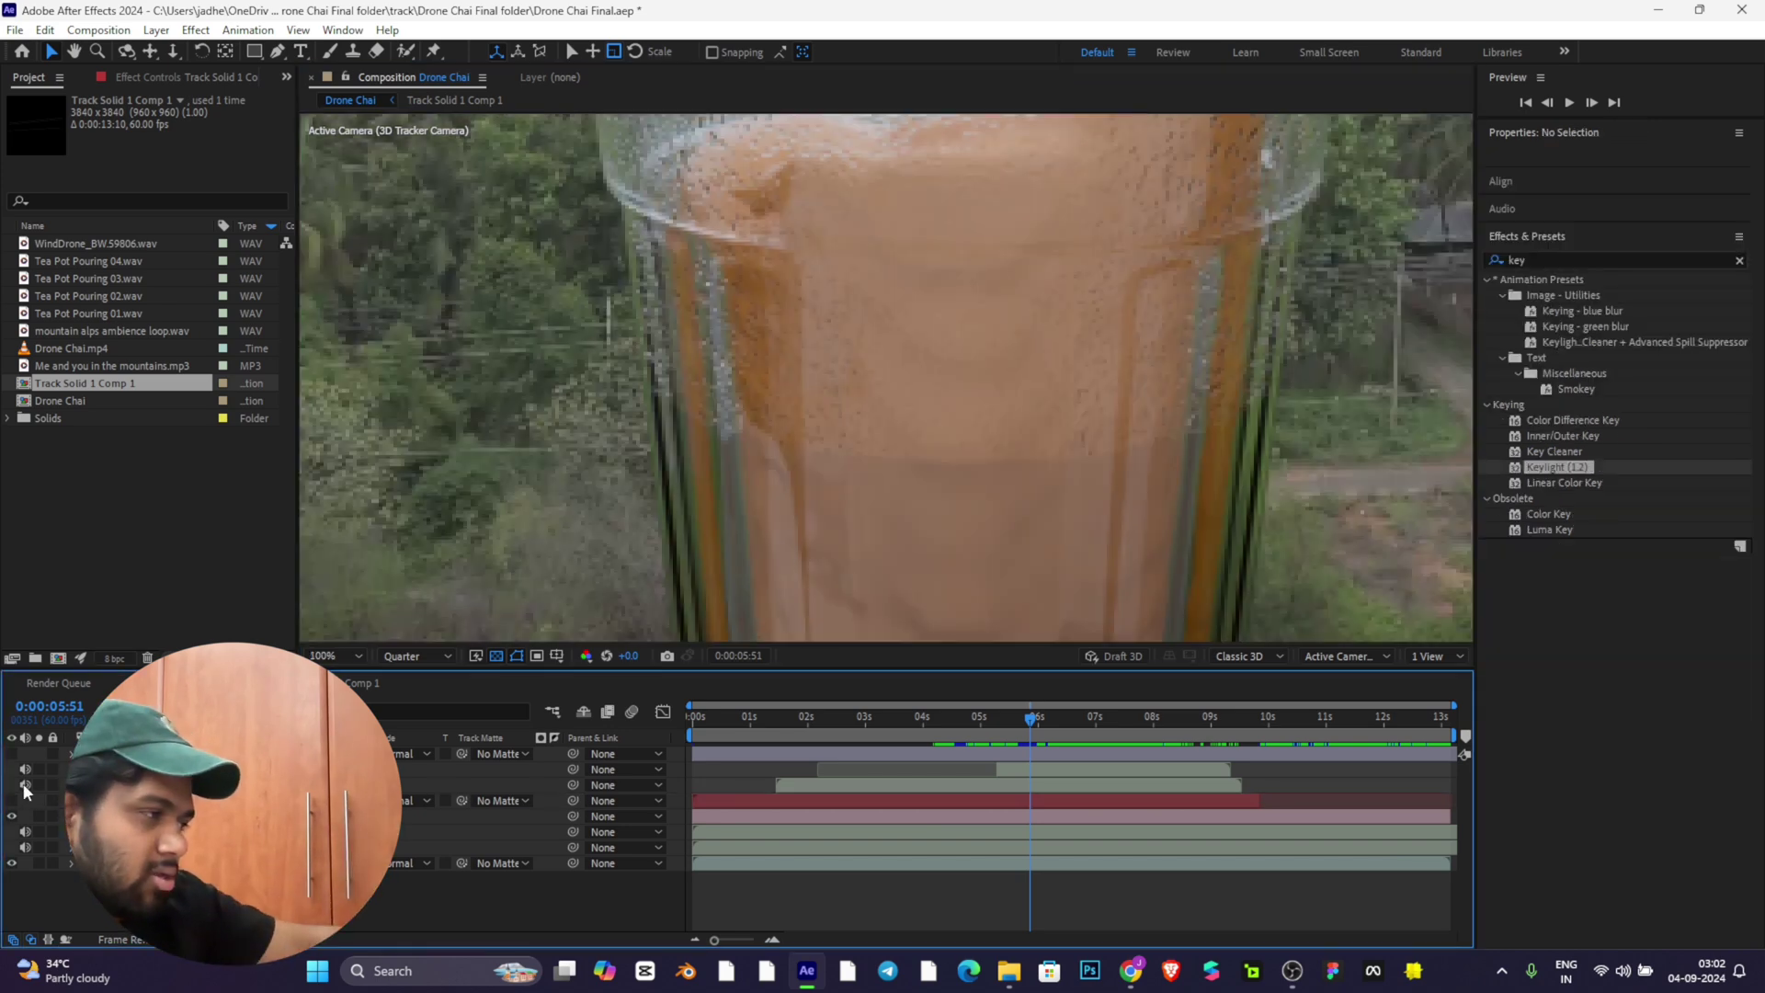
pyautogui.click(11, 800)
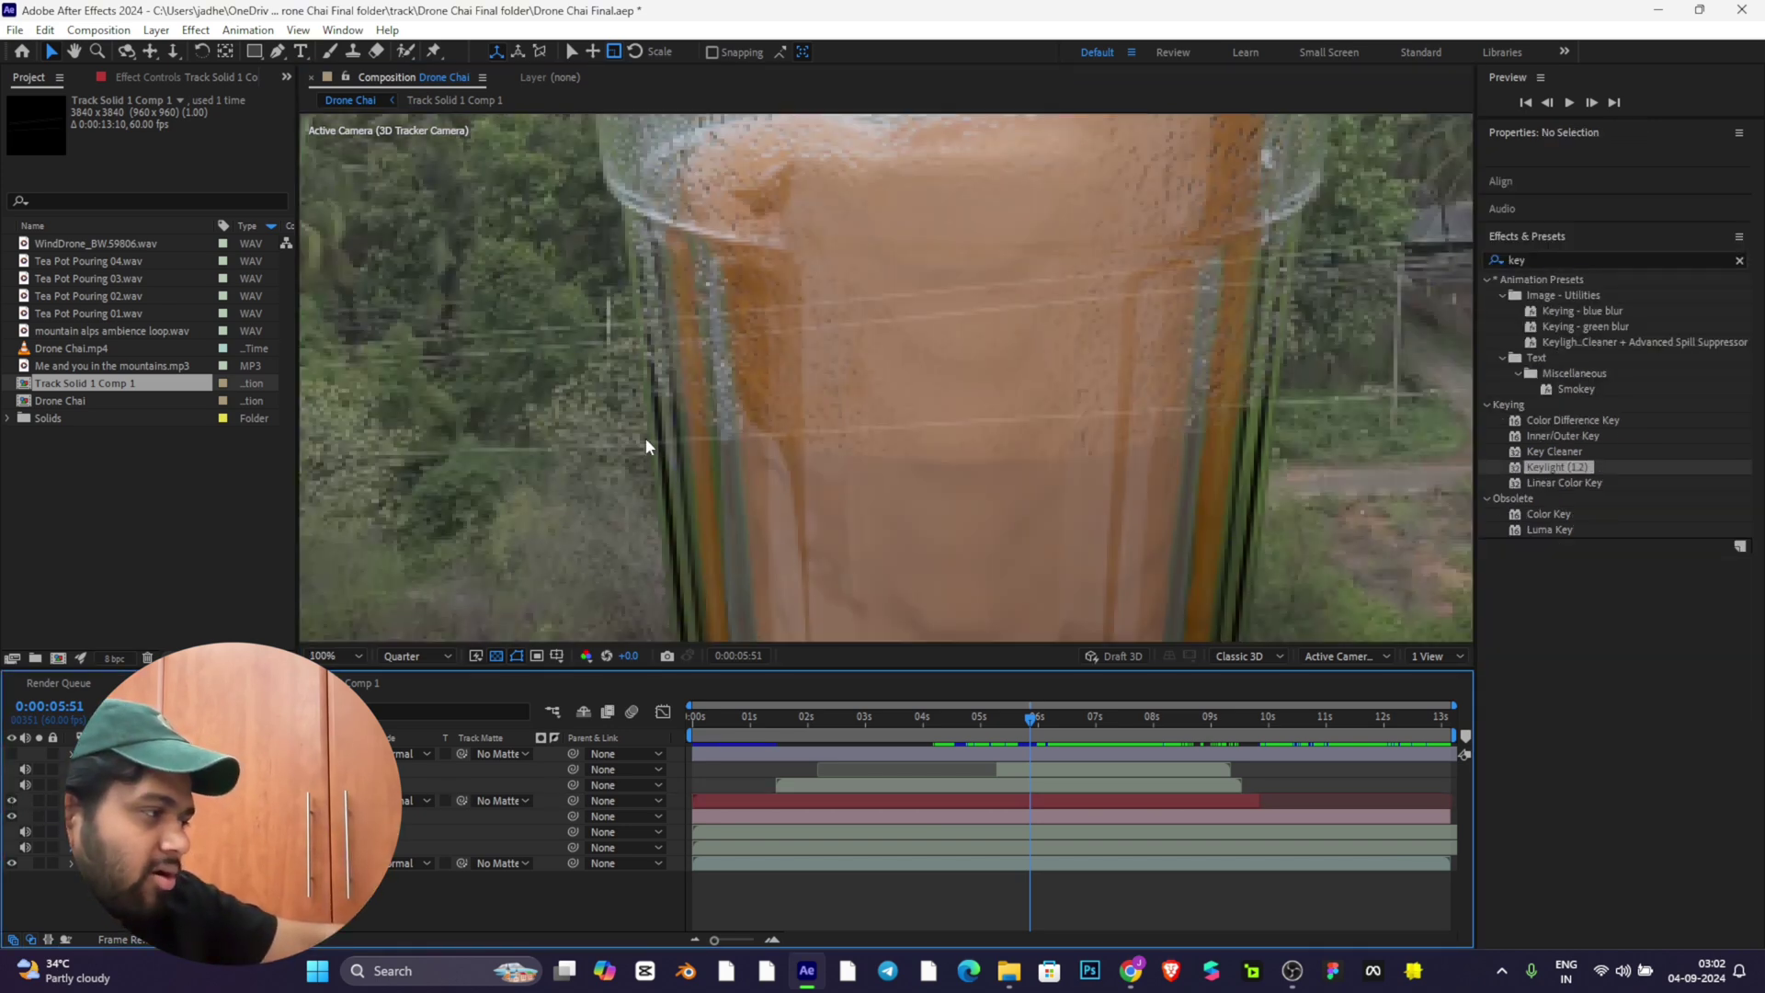
pyautogui.press('.')
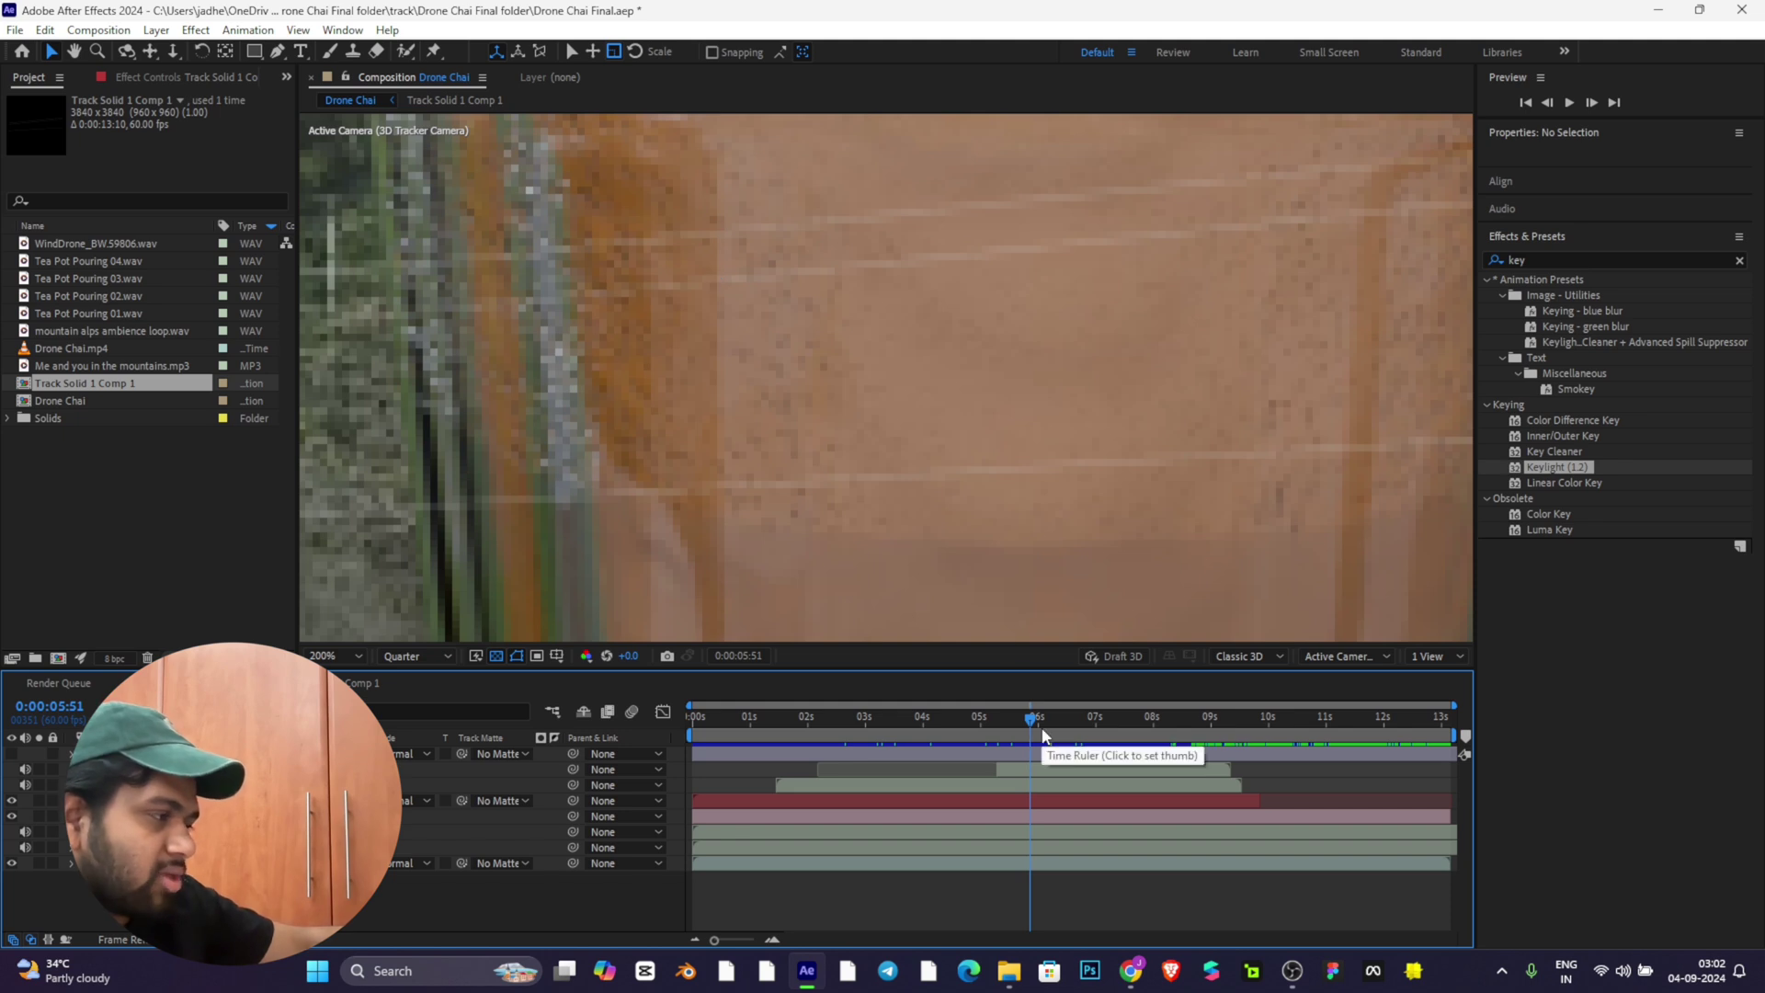